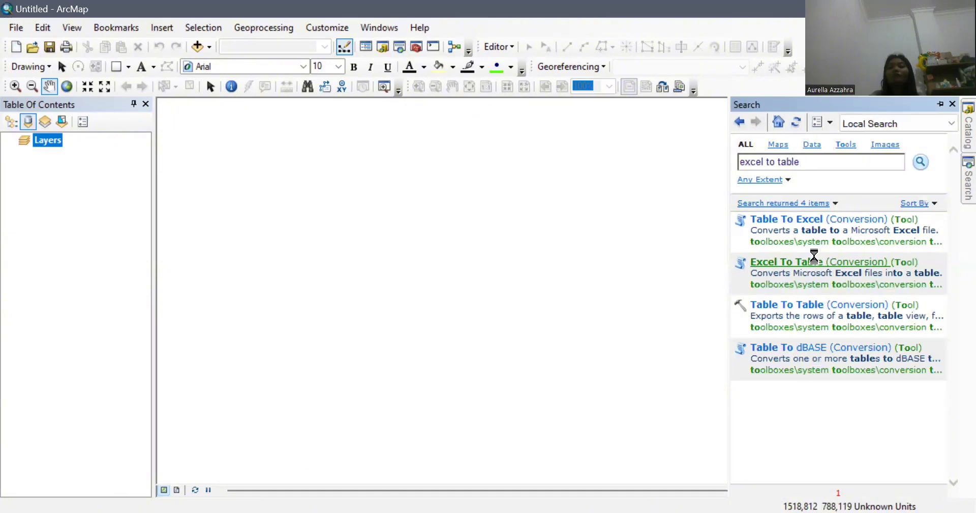
Step: Open the Excel To Table (Conversion) tool from the 'excel to table' search results
click(814, 258)
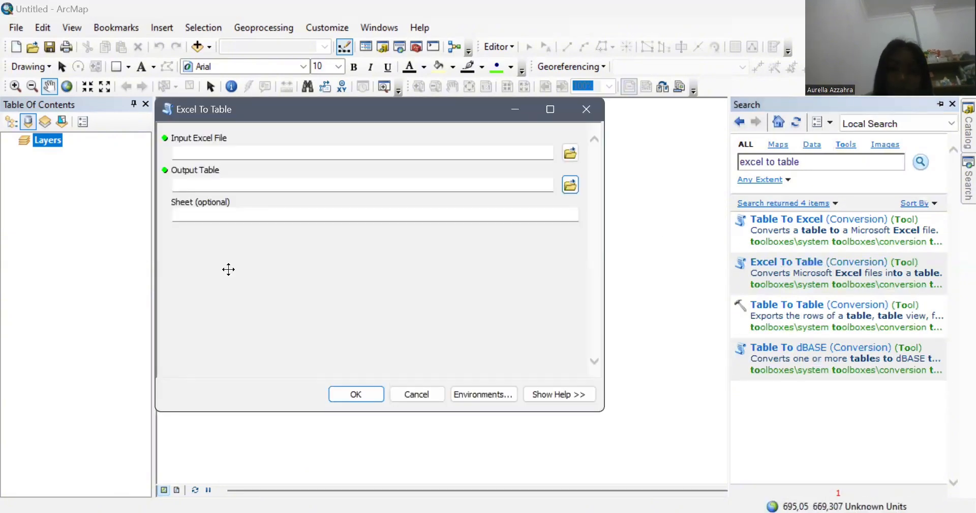
Step: Convert the LAHAN 1 FT 59 spreadsheet into table lahan_1 saved in E:\lahan 1
click(566, 157)
click(290, 170)
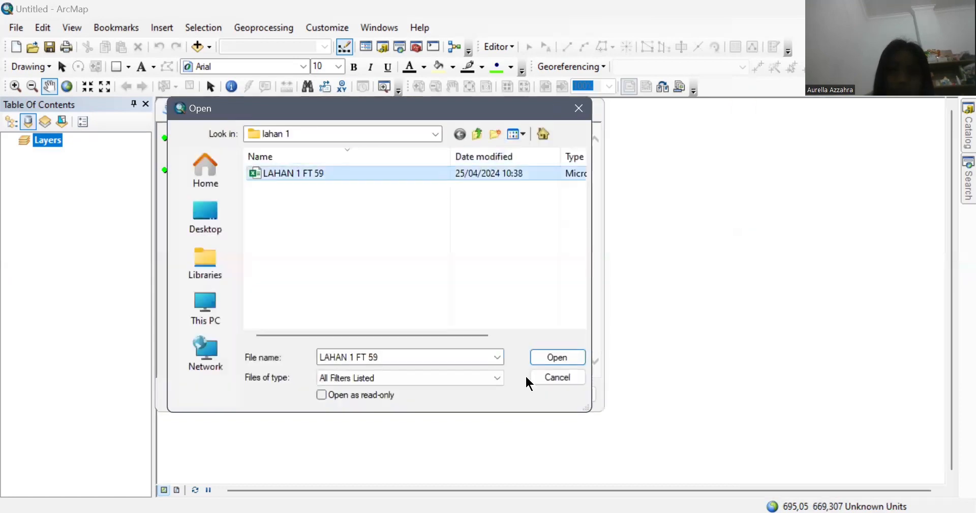
click(532, 353)
click(570, 186)
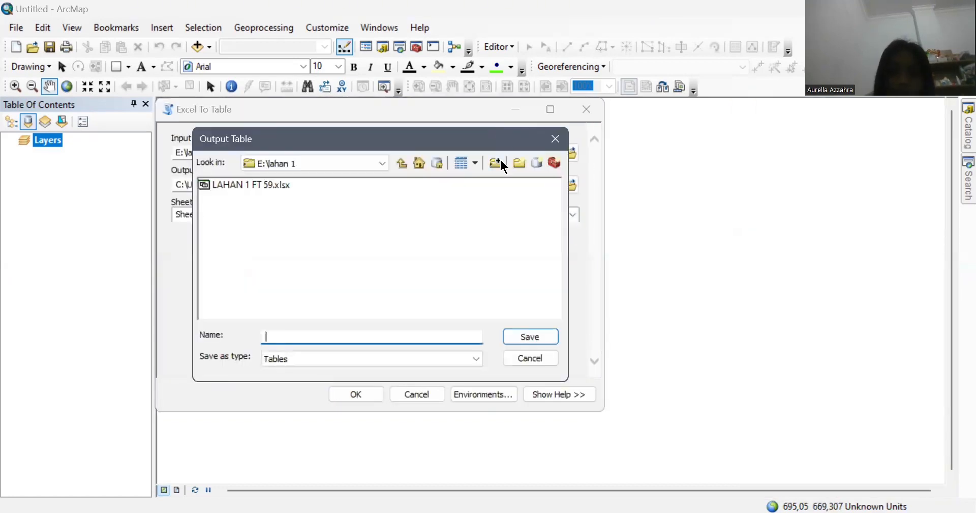
click(498, 162)
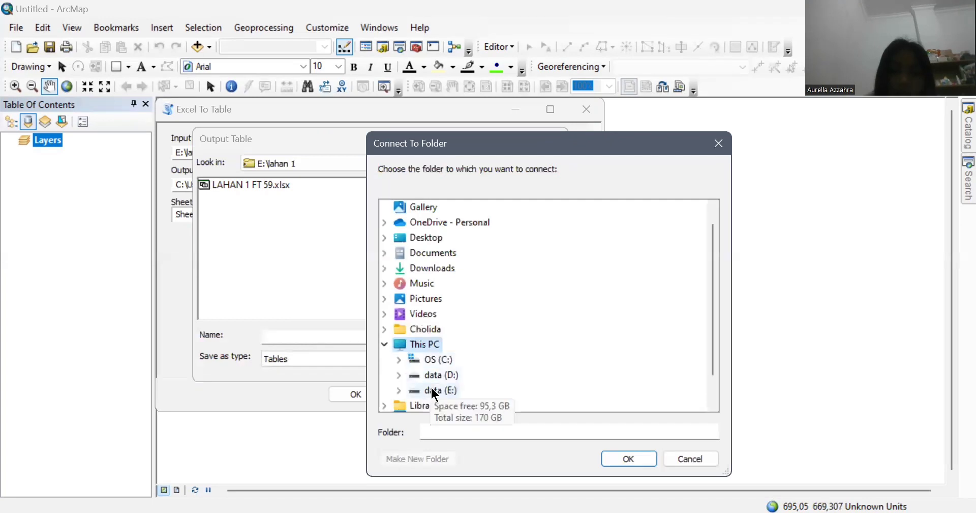
double_click(431, 386)
click(448, 375)
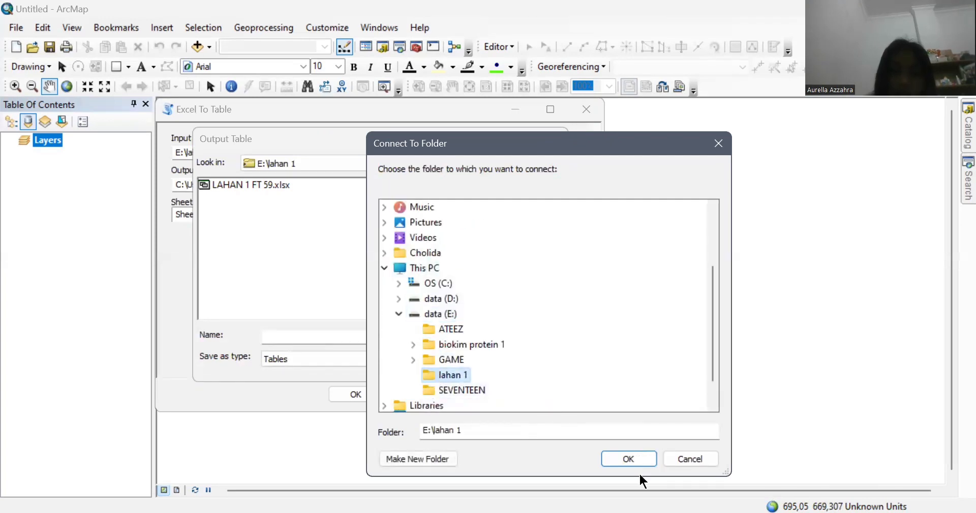
click(629, 458)
text(lahan_1)
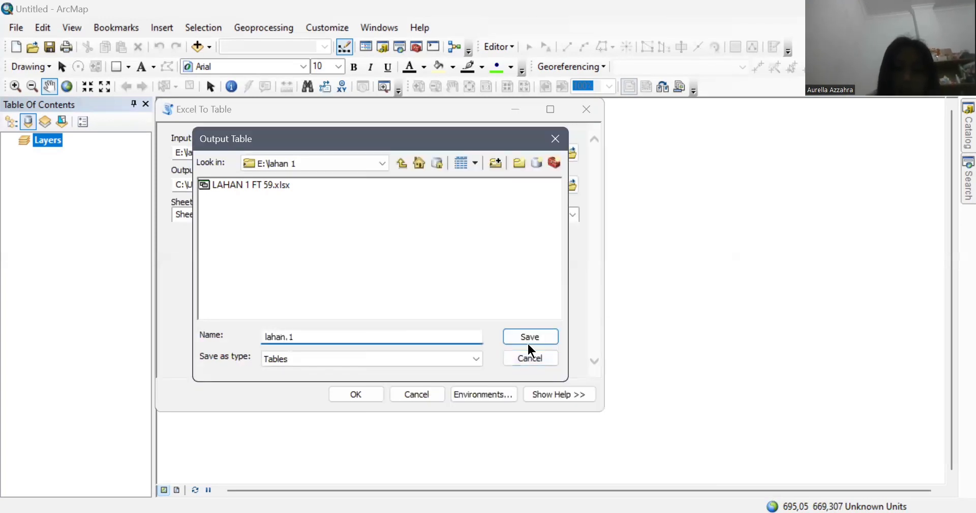
click(529, 337)
click(374, 393)
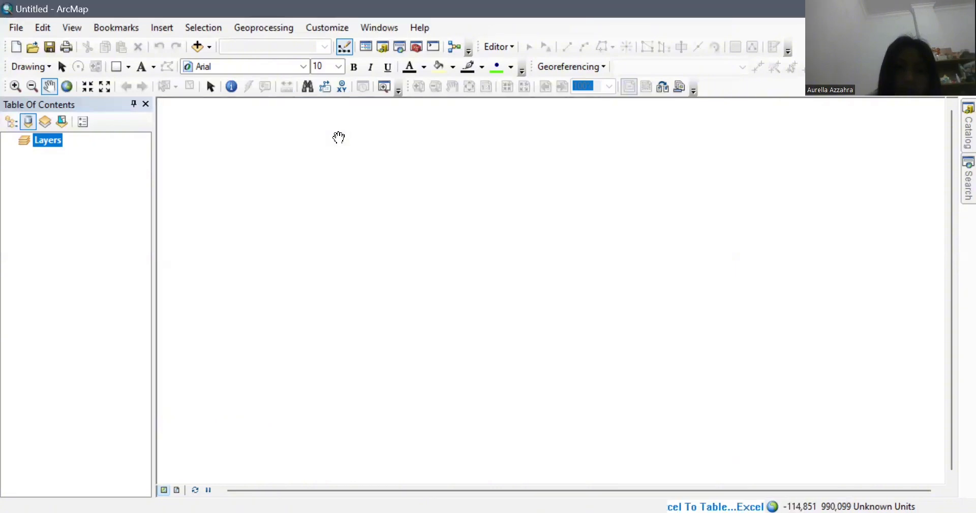
Step: Connect to the E:\lahan 1 folder and add orthomosaic.tif to the map
click(202, 47)
click(604, 161)
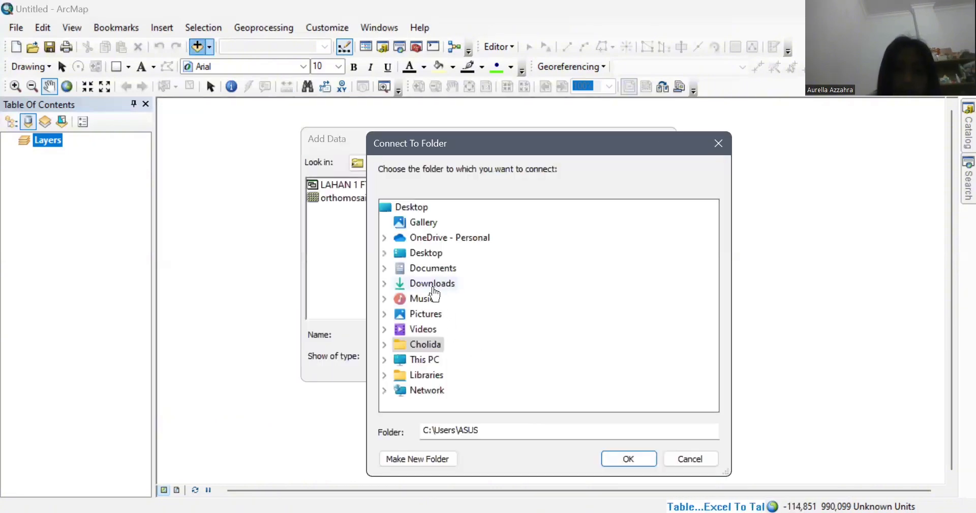
double_click(427, 360)
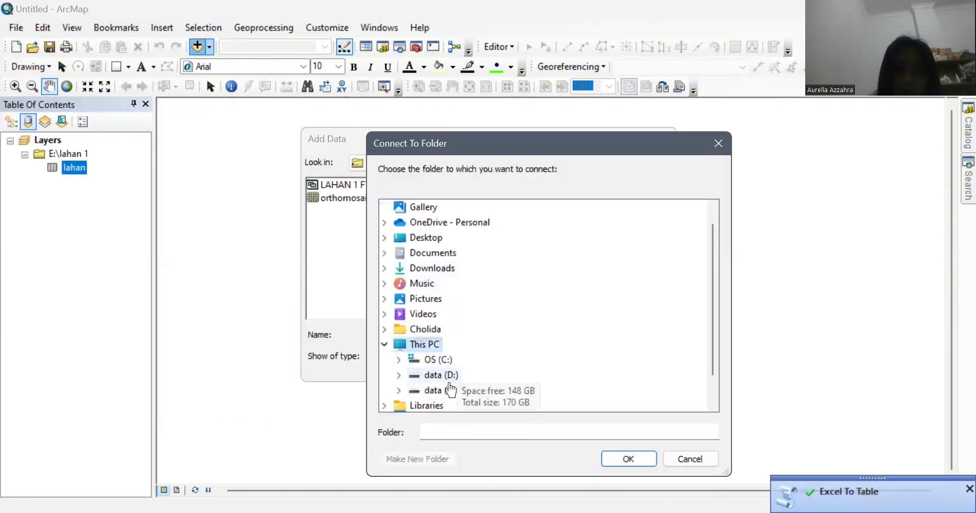
double_click(438, 389)
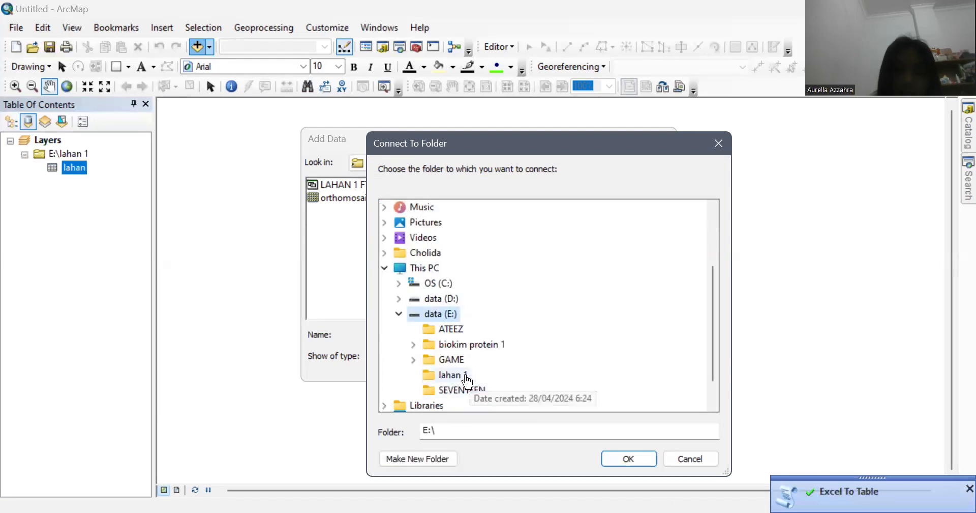
click(453, 374)
click(628, 458)
click(375, 198)
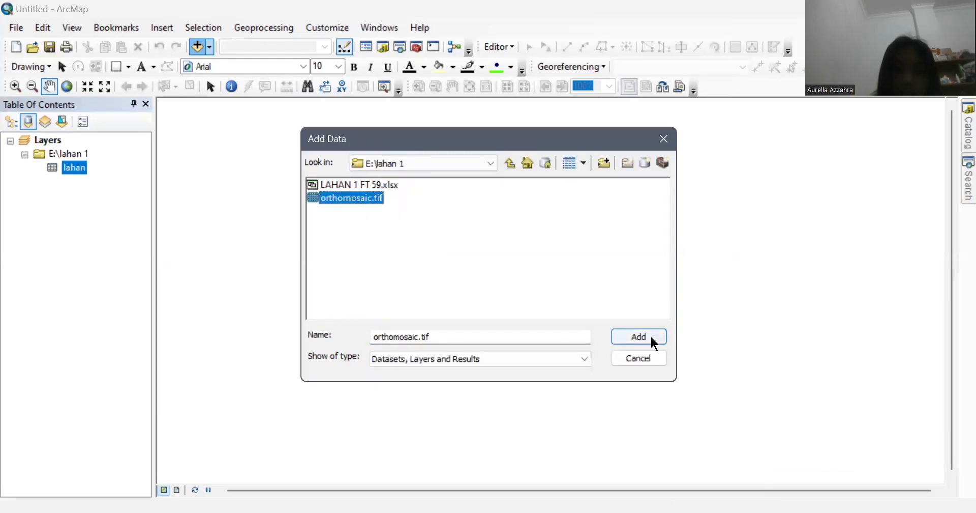
click(650, 339)
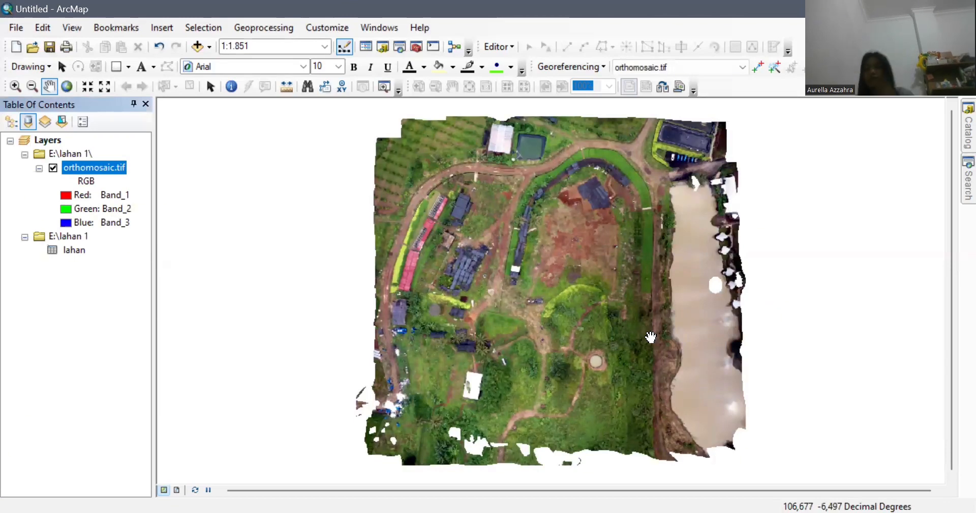
Step: Start Display XY Data for the lahan table and browse to Projected > UTM > WGS 1984 > Southern Hemisphere
right_click(80, 247)
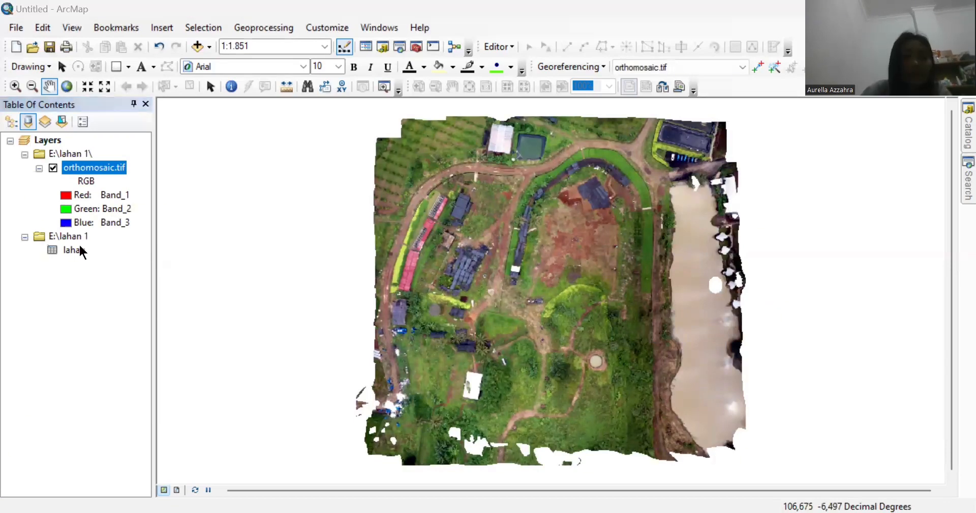
click(89, 379)
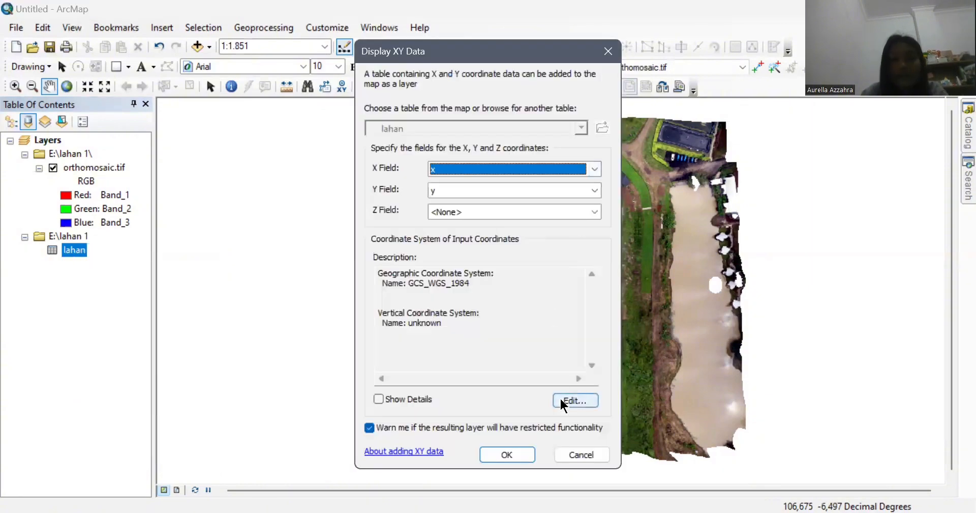
click(583, 402)
scroll(556, 239, down, 2)
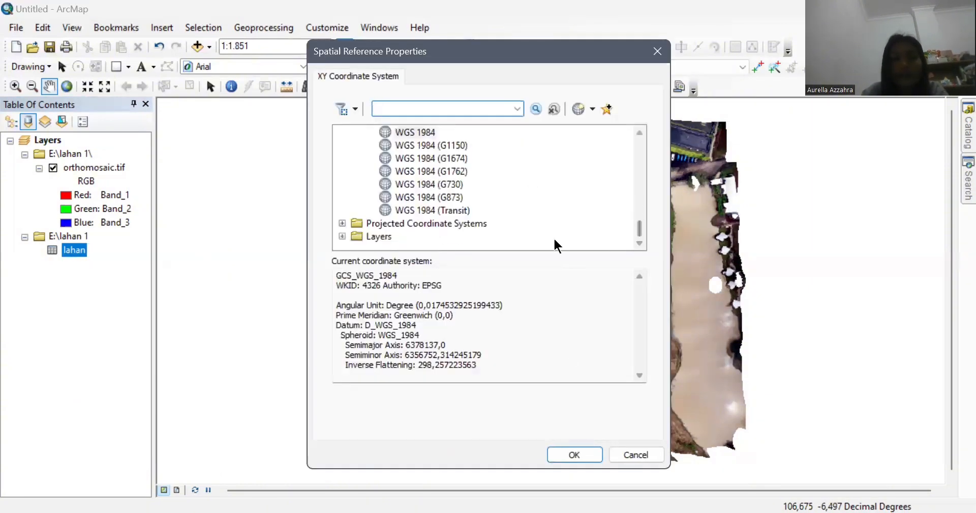
double_click(457, 221)
scroll(639, 221, down, 2)
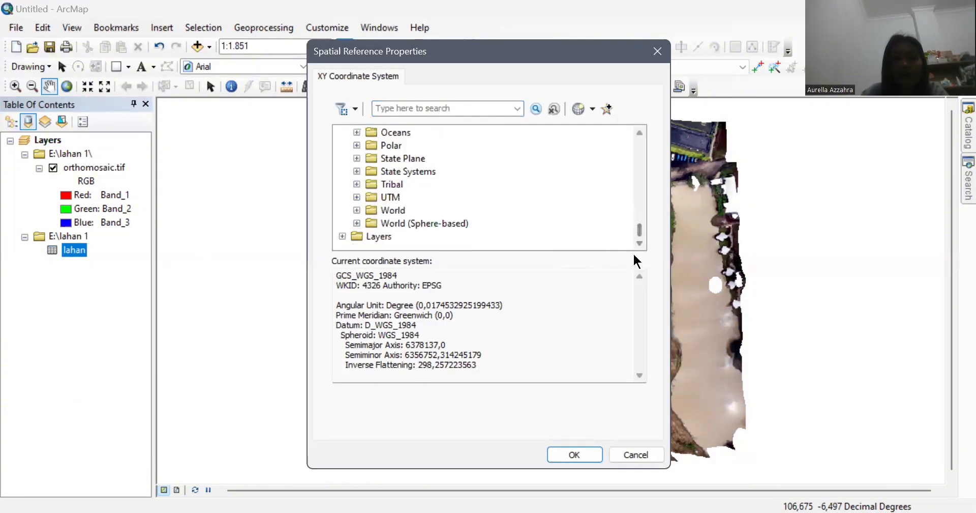
double_click(400, 194)
scroll(631, 229, down, 3)
double_click(414, 197)
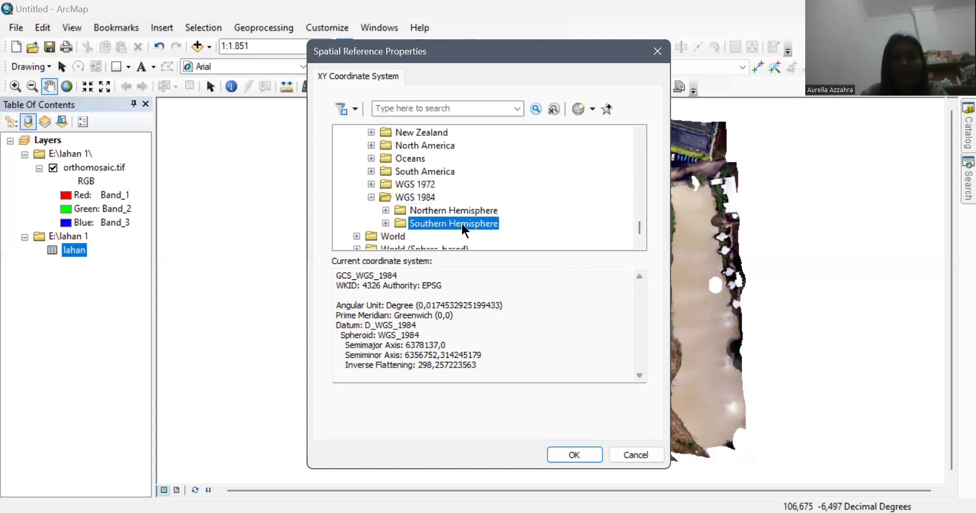
double_click(448, 223)
Step: Choose WGS 1984 UTM Zone 48S and create the lahan Events point layer
drag(639, 194, 640, 222)
click(537, 198)
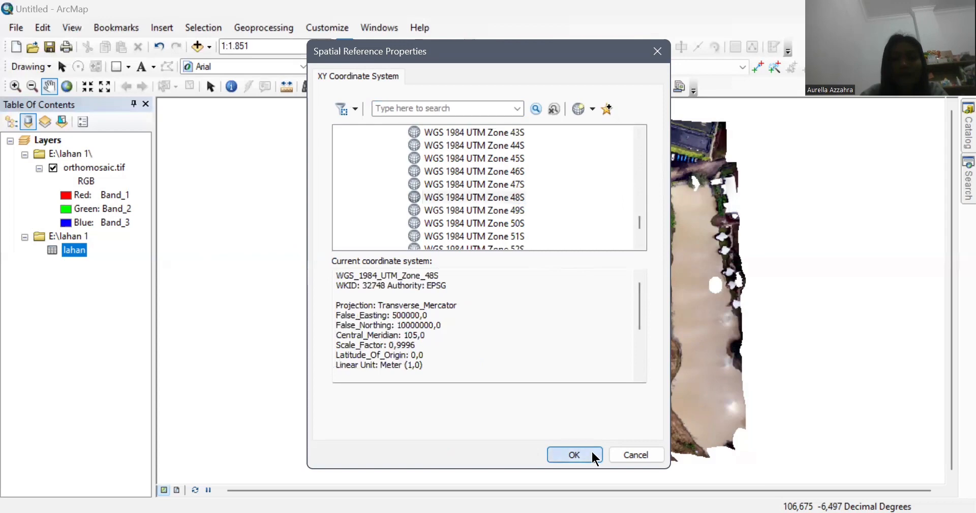
click(591, 454)
click(523, 454)
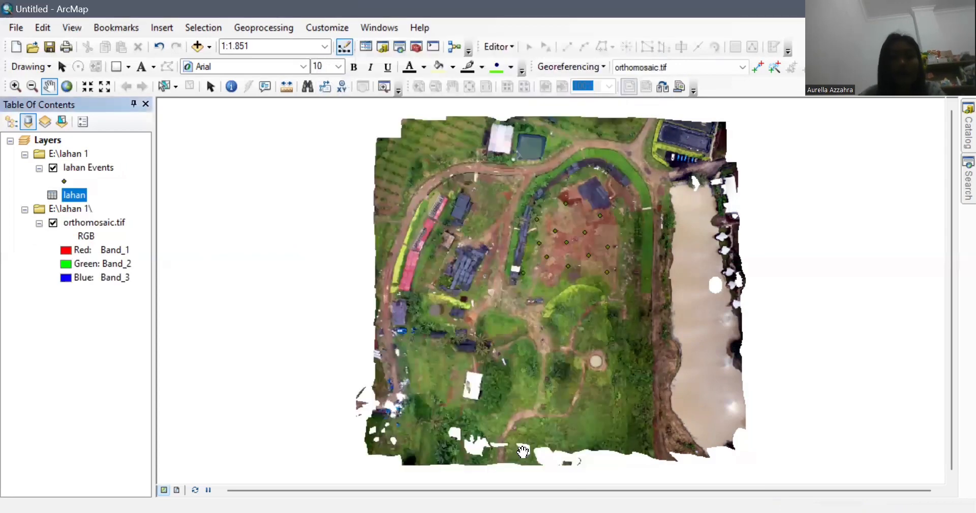
Step: In the lahan Events label properties, give the label text symbol a Halo mask of size 2
click(108, 171)
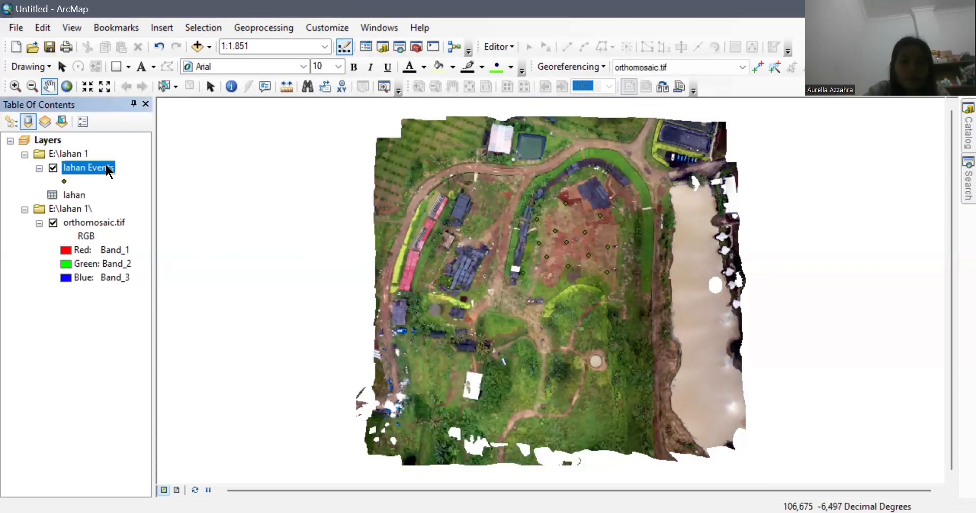
click(213, 484)
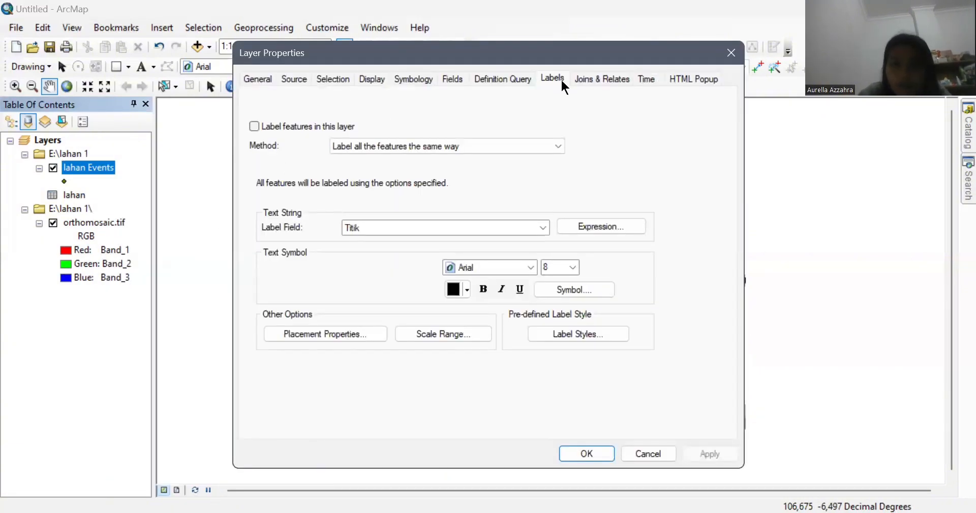
click(572, 290)
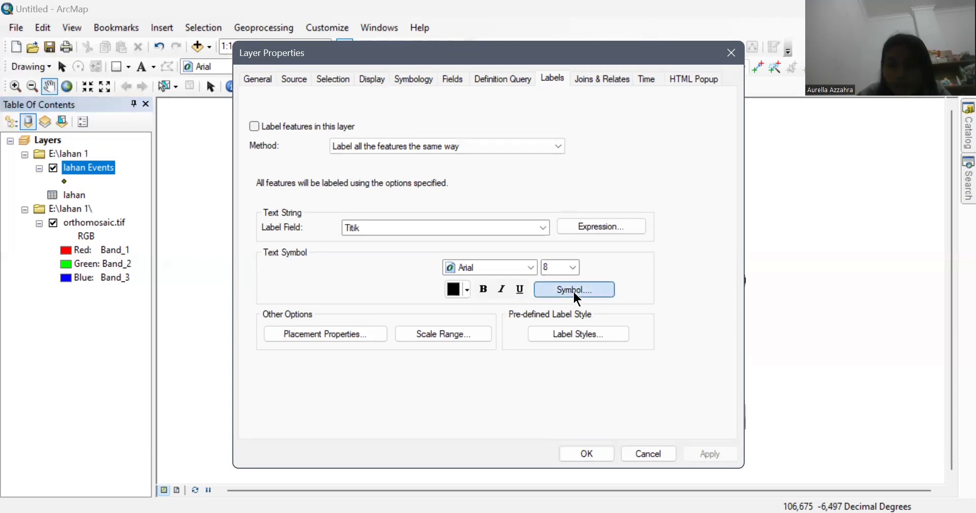
click(633, 325)
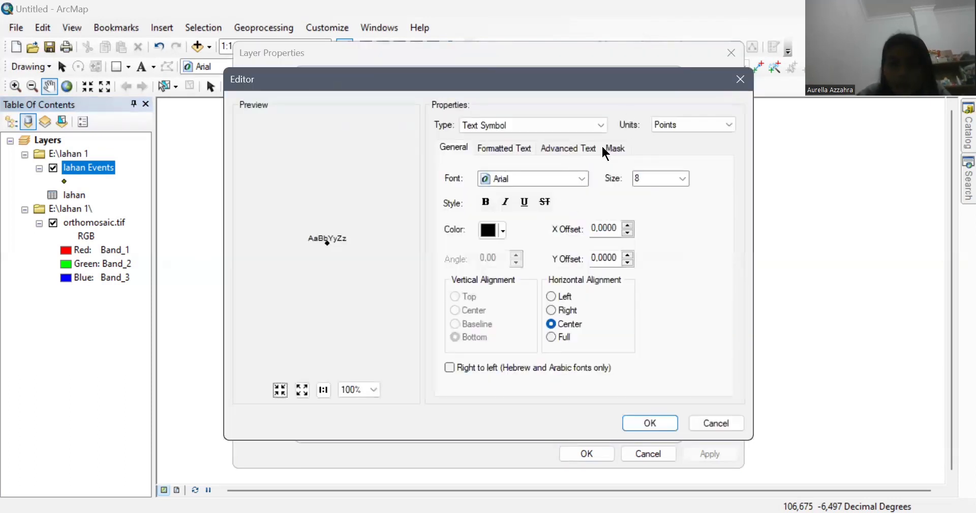
click(608, 149)
click(454, 214)
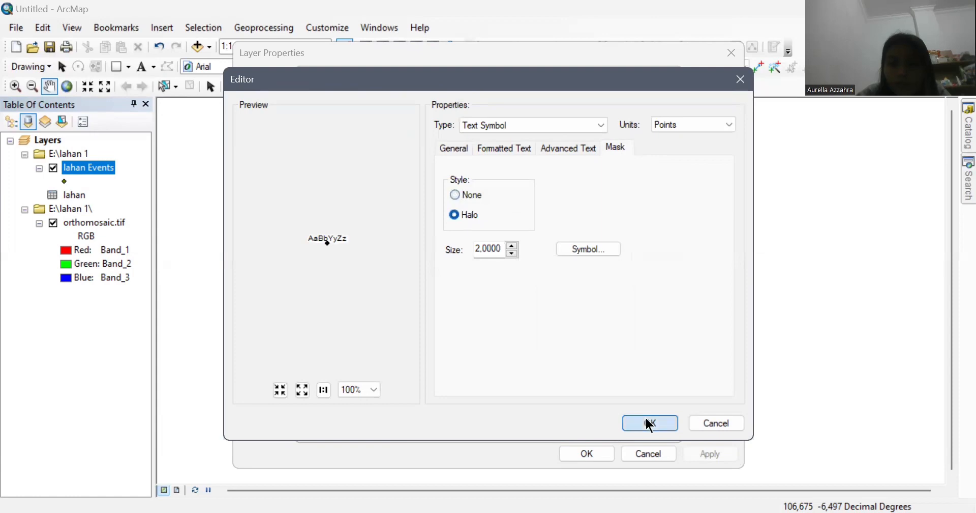
click(651, 423)
click(585, 426)
click(587, 454)
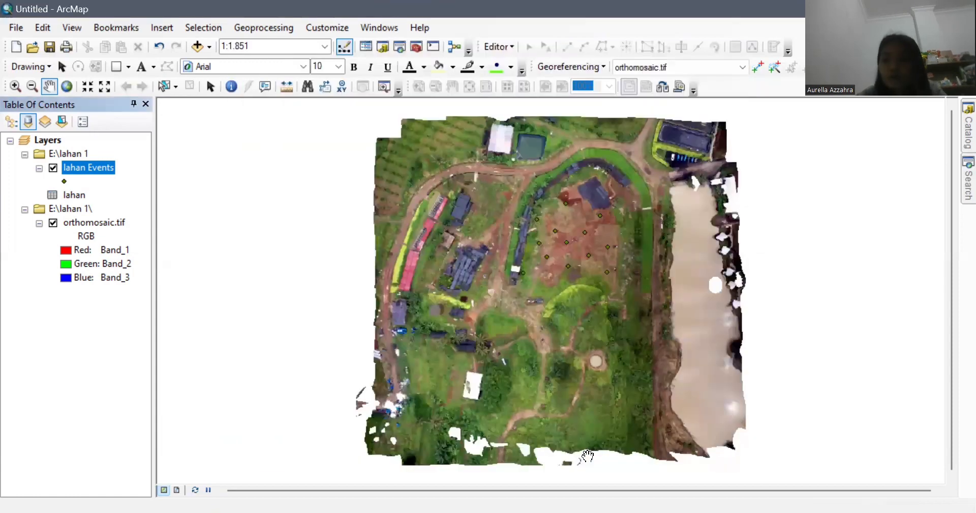
Step: Turn on lahan Events labels and draw the points as green Triangle 2 symbols at size 22
right_click(85, 172)
click(172, 342)
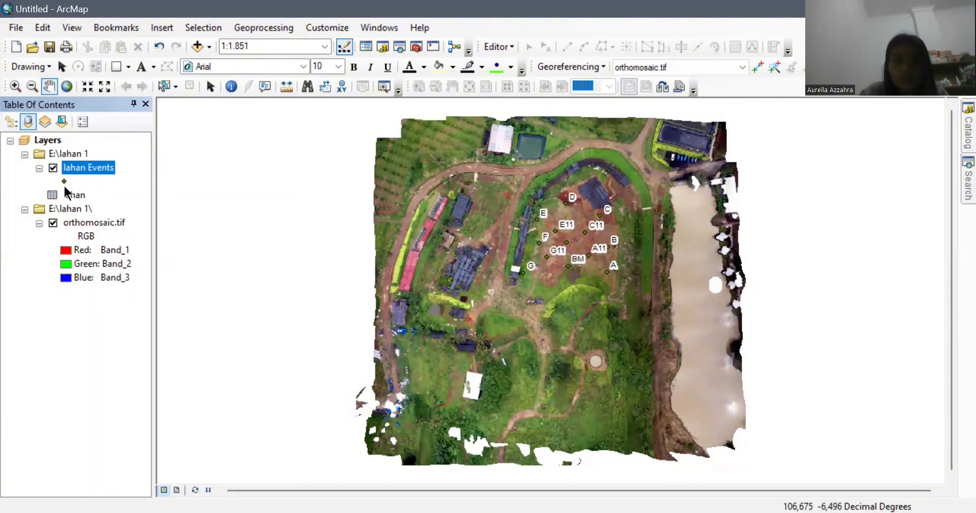
click(64, 182)
click(337, 359)
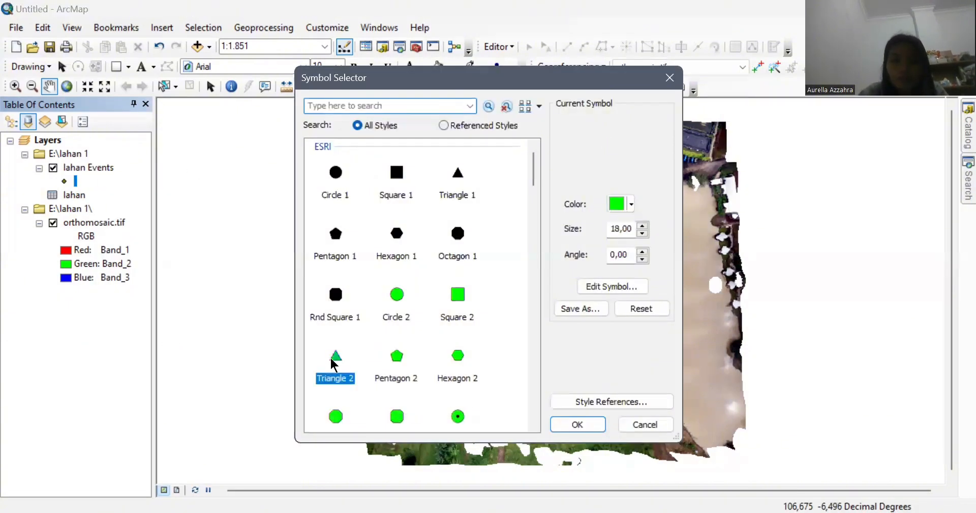
click(644, 225)
click(644, 226)
click(644, 225)
click(645, 226)
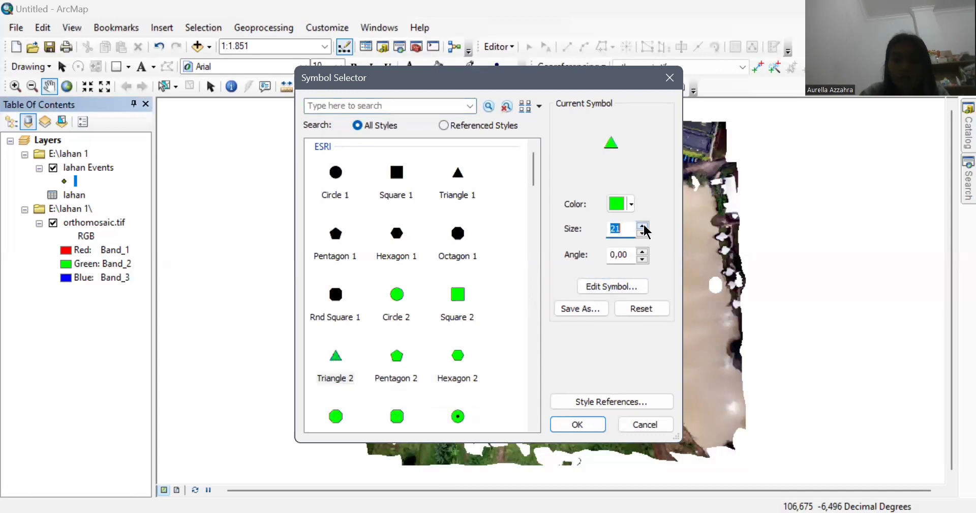
click(600, 424)
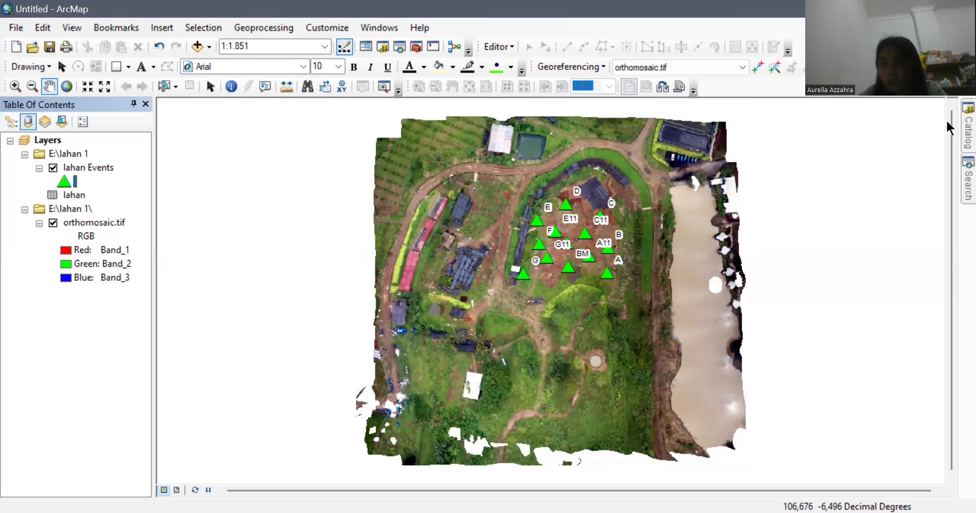
click(969, 128)
Step: Connect the E:\lahan 1 folder in the Catalog window
click(881, 121)
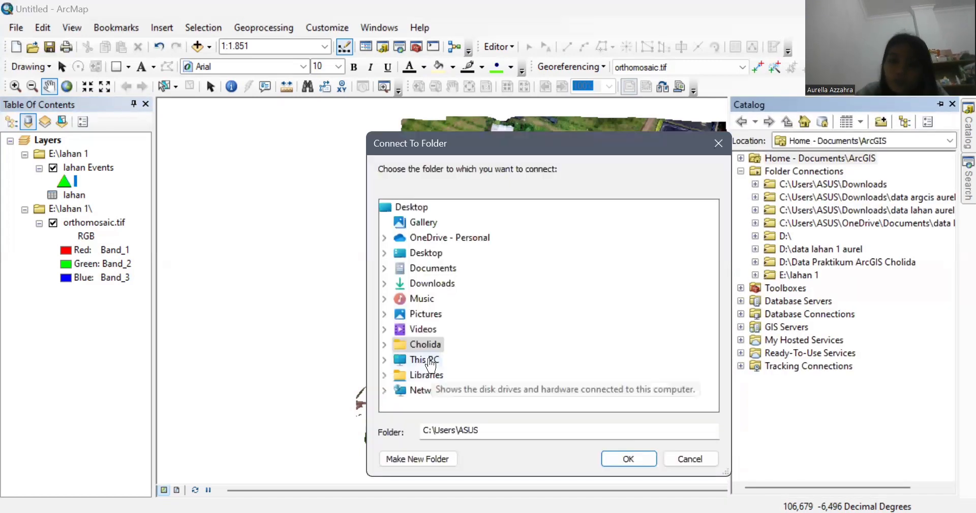
double_click(417, 412)
double_click(437, 394)
click(453, 375)
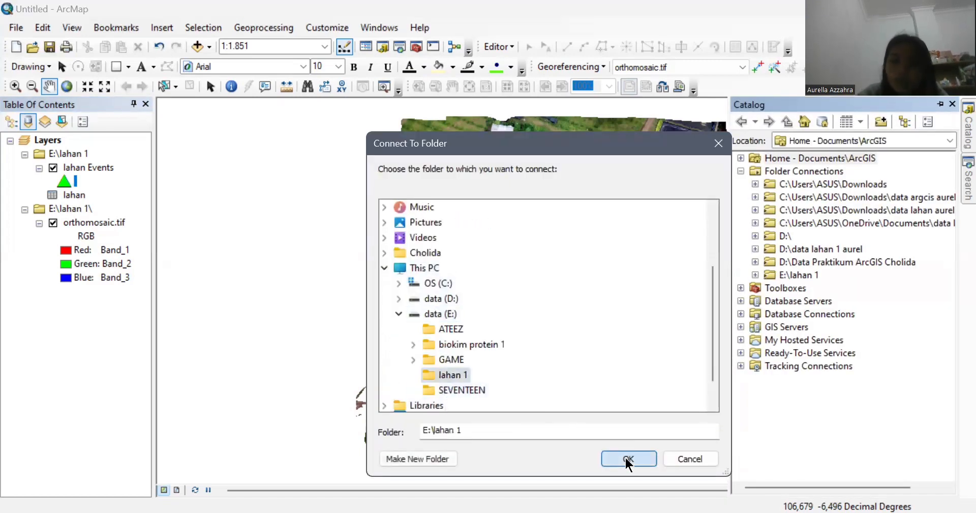
click(624, 456)
Step: Start a new Polygon shapefile in E:\lahan 1 named batas_lahan_1
right_click(816, 275)
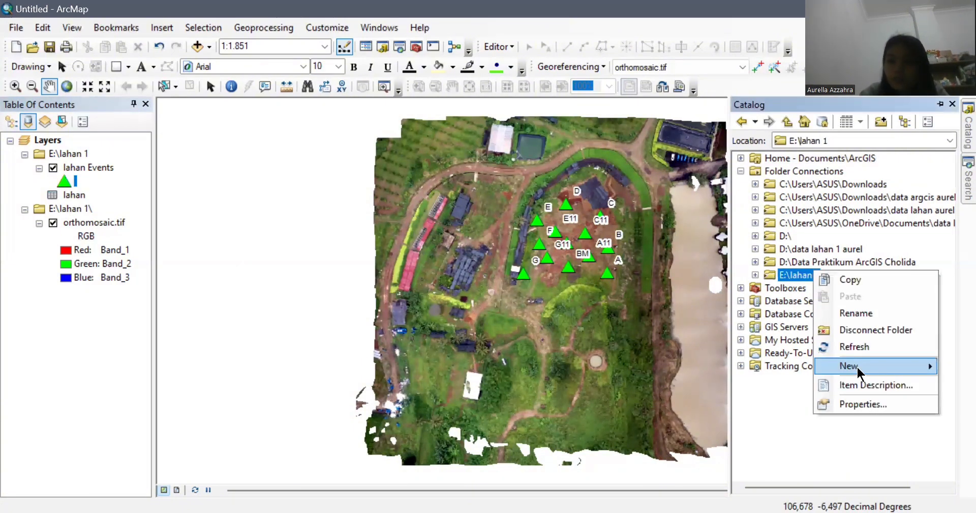
mouse_move(857, 365)
click(740, 376)
click(551, 151)
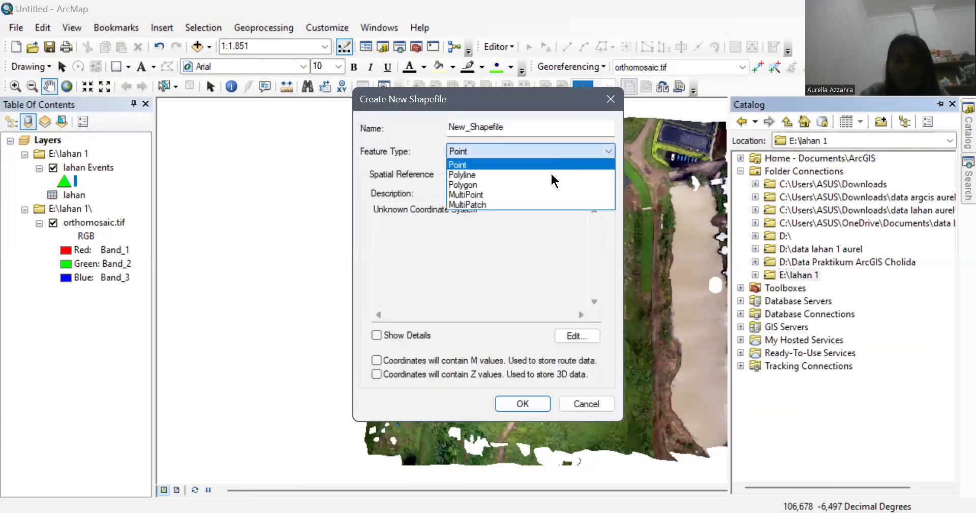
click(551, 179)
click(551, 127)
key(BackSpace)
key(BackSpace)
key(BackSpace)
key(BackSpace)
key(BackSpace)
key(BackSpace)
key(BackSpace)
key(BackSpace)
key(BackSpace)
key(BackSpace)
key(BackSpace)
key(BackSpace)
key(BackSpace)
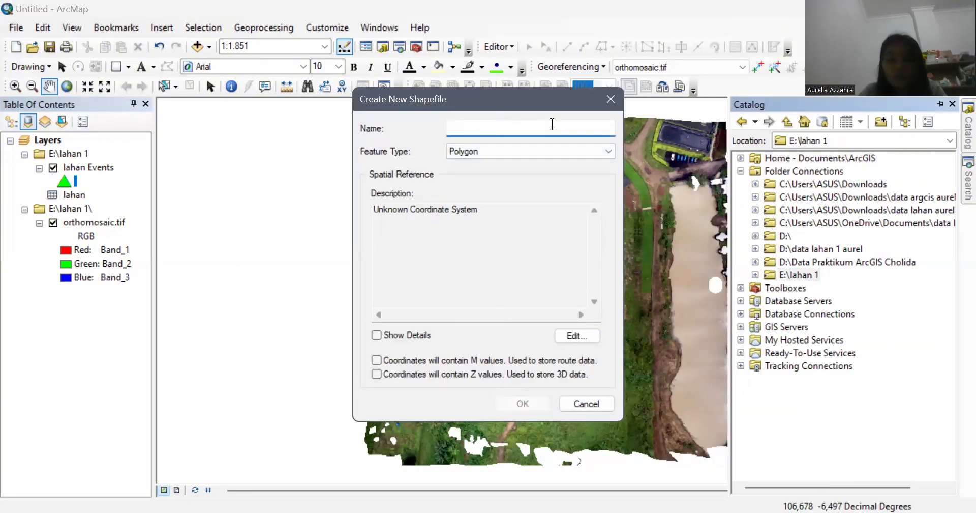
text(batas_lahan_)
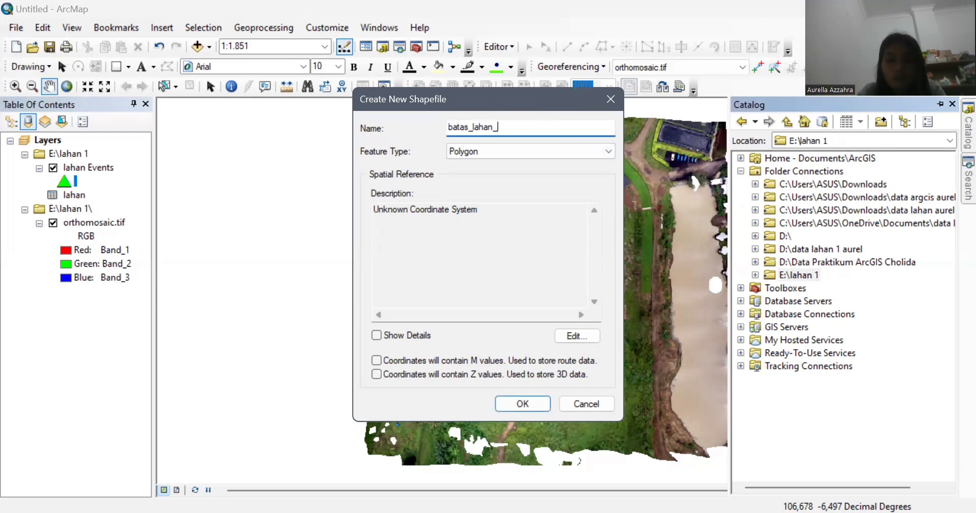
text(1)
Step: Give the shapefile the WGS 1984 UTM Zone 48S coordinate system and create it
click(590, 337)
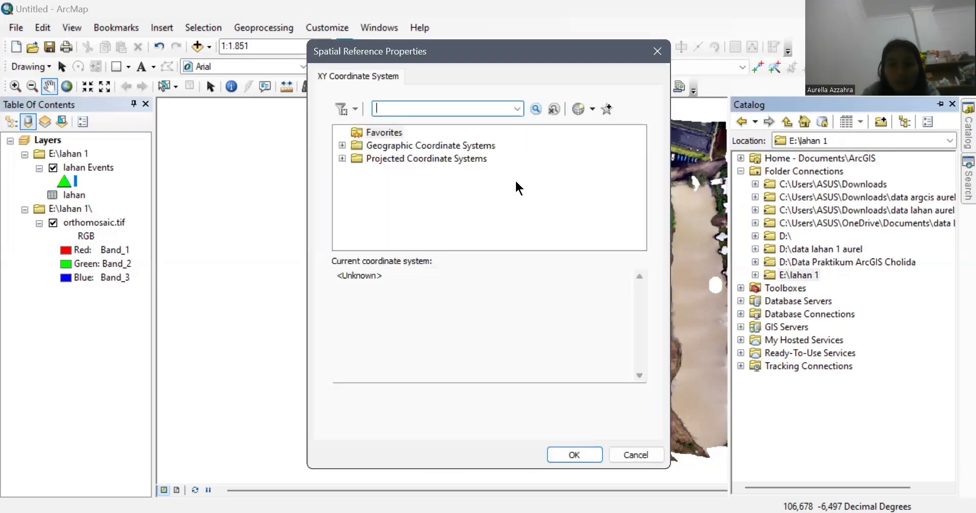
click(443, 159)
double_click(441, 158)
drag(643, 160, 643, 237)
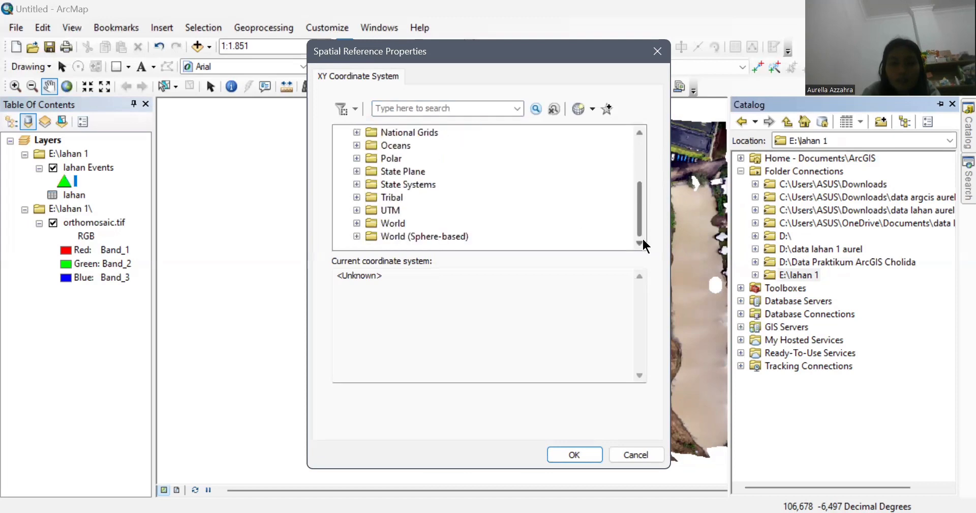
double_click(391, 210)
scroll(479, 221, down, 3)
double_click(433, 210)
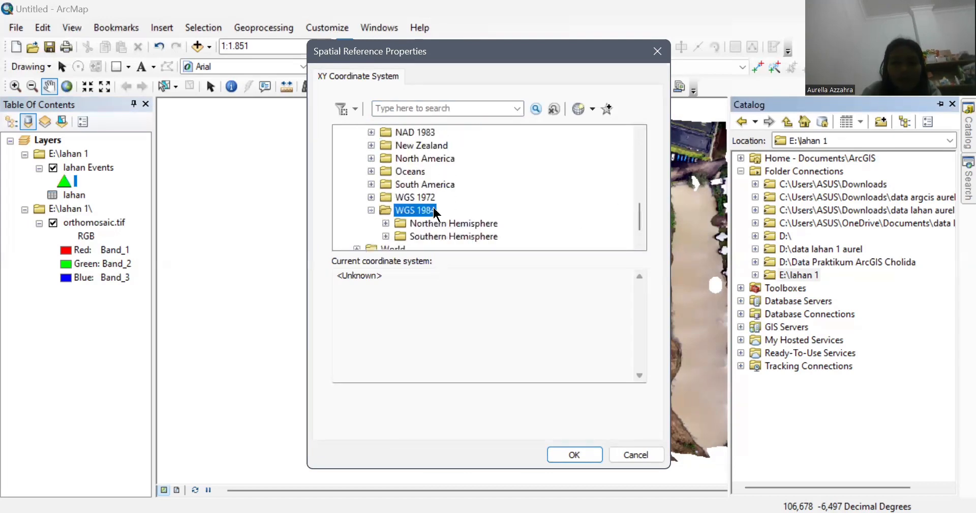
double_click(467, 236)
drag(641, 174, 641, 225)
click(516, 210)
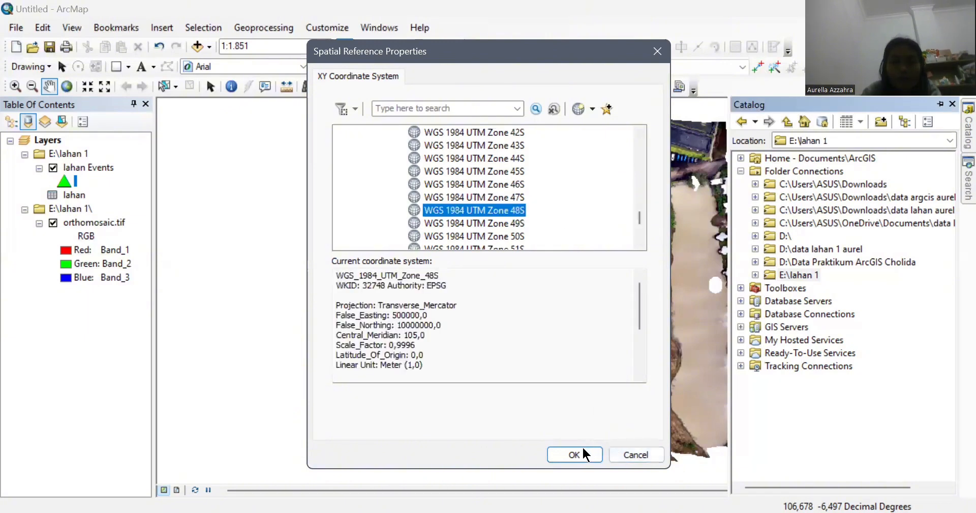
click(582, 452)
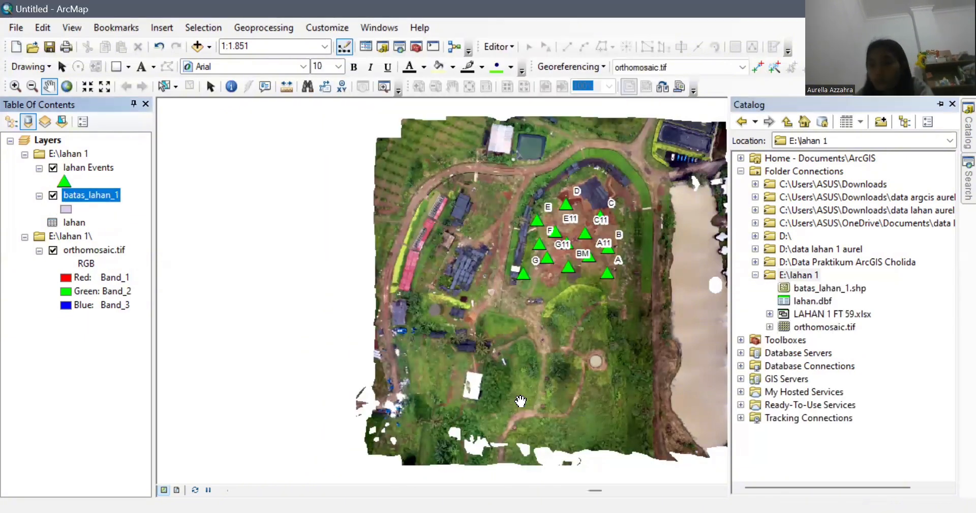
Step: Start editing the batas_lahan_1 layer
right_click(101, 191)
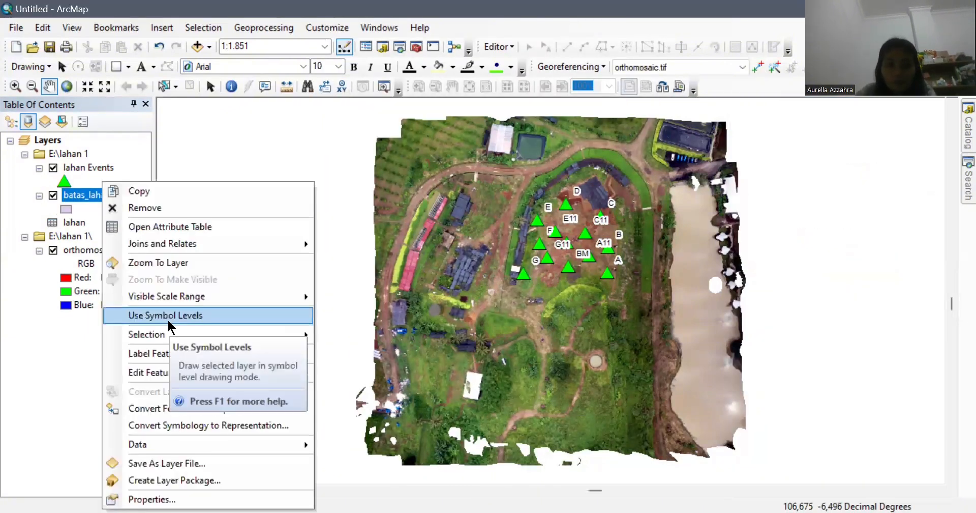
mouse_move(268, 374)
click(333, 373)
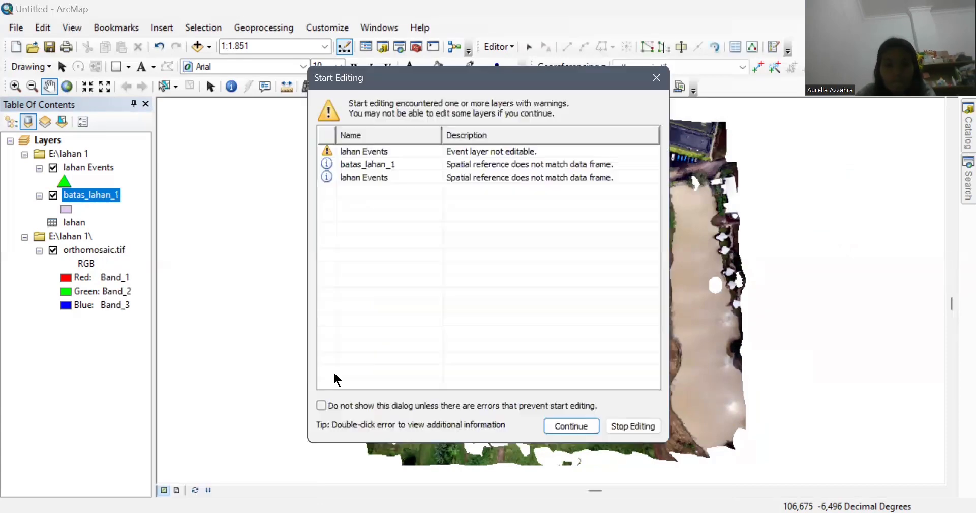
Step: Continue past the Start Editing warnings and select the batas_lahan_1 template in Create Features
click(593, 425)
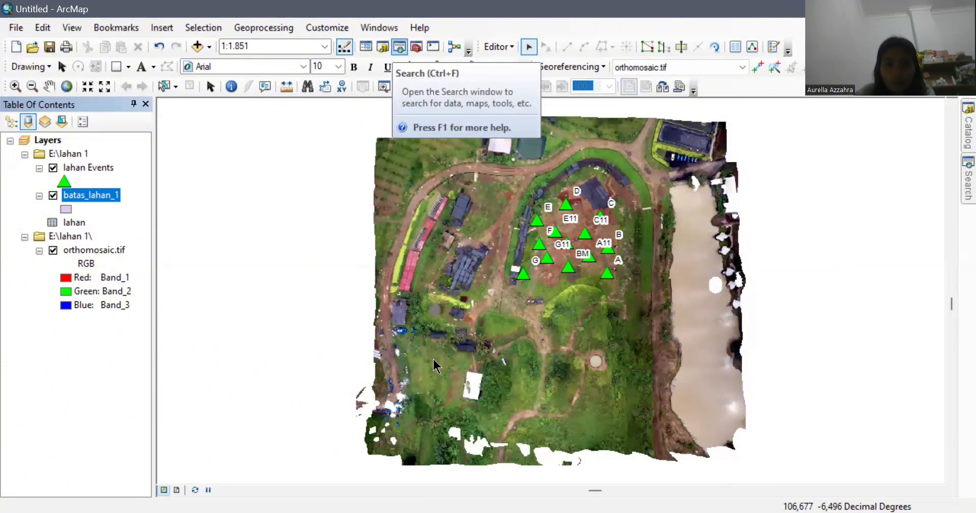
click(400, 46)
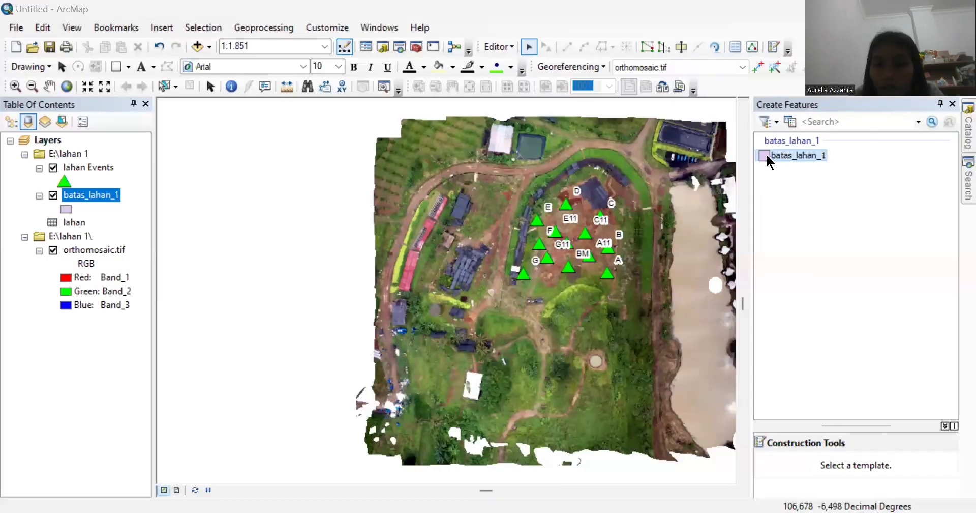
click(767, 154)
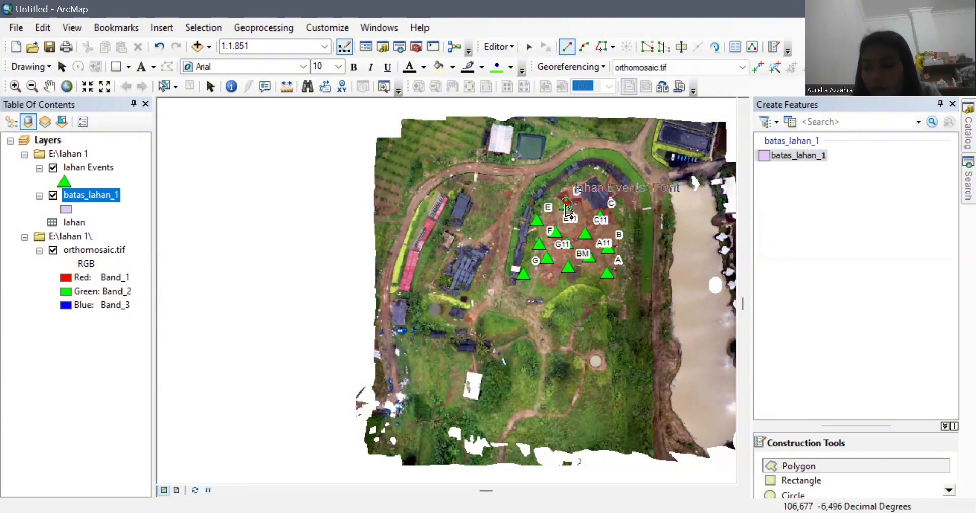
Step: Trace the boundary polygon through points D, C11, A11, A, G, F, E and back to D
click(566, 204)
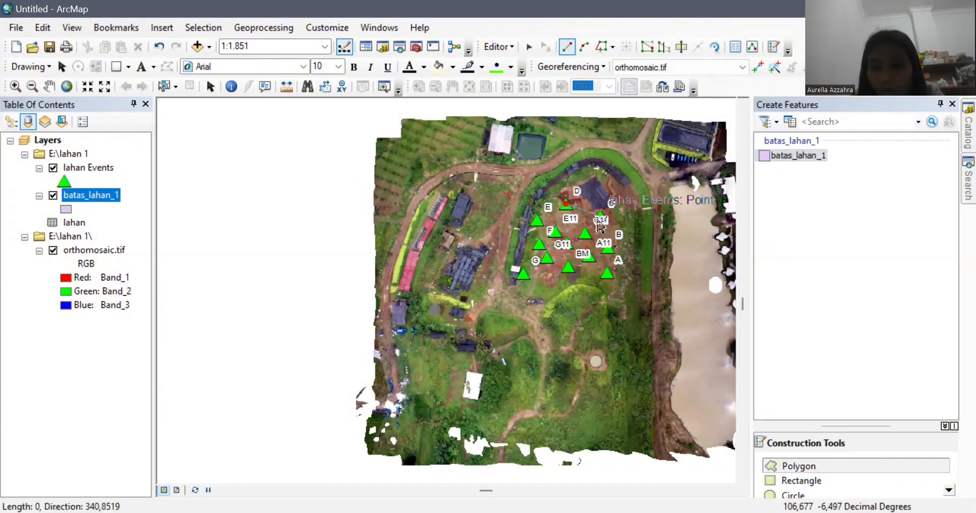
click(600, 221)
click(609, 248)
click(607, 272)
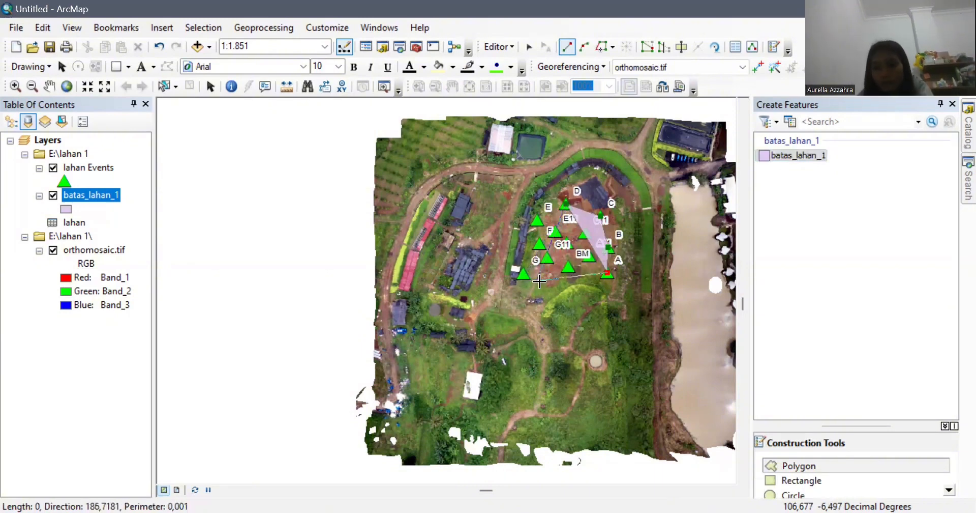
double_click(516, 278)
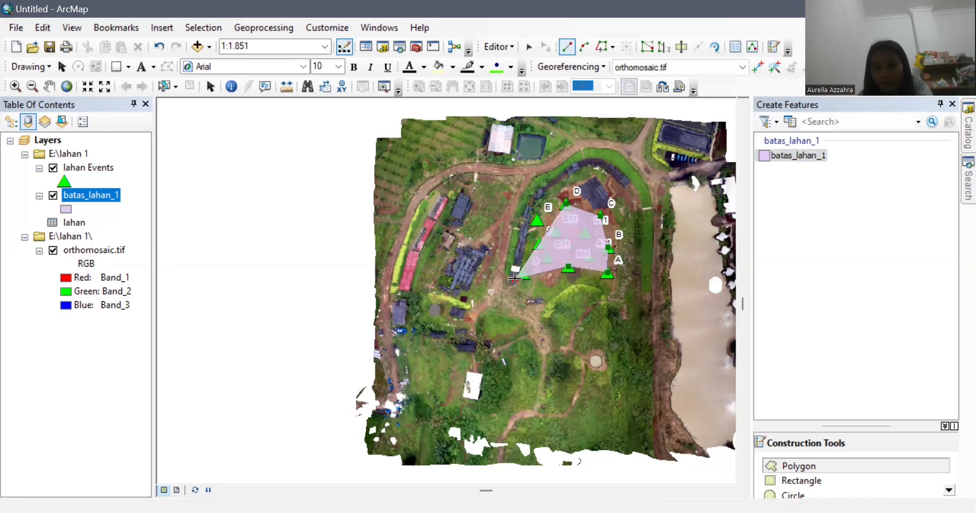
click(540, 244)
click(538, 221)
double_click(567, 205)
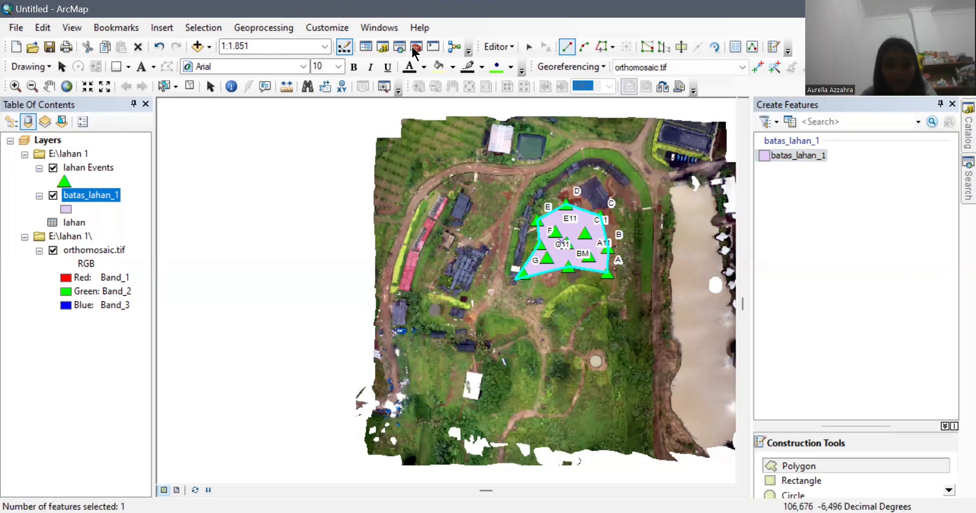
click(66, 208)
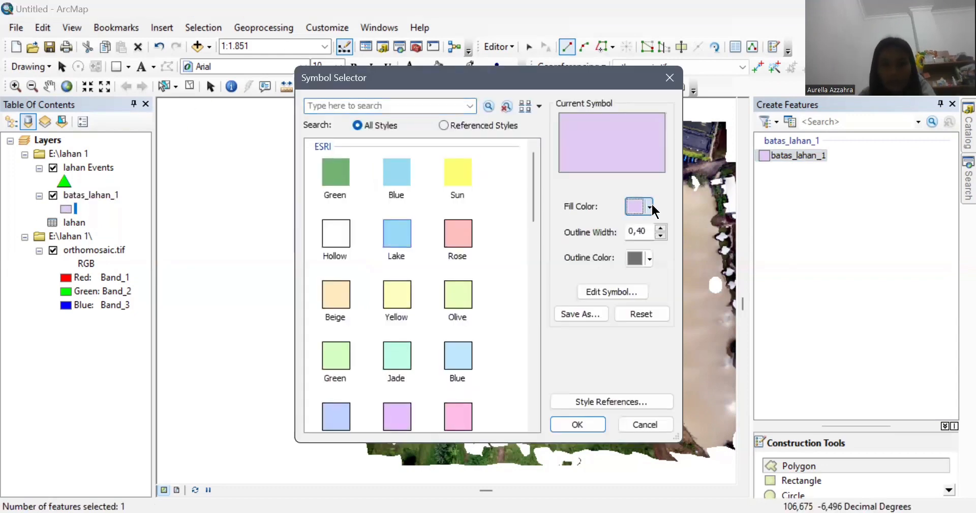
Step: Give batas_lahan_1 no fill and a black outline of width 2
click(642, 209)
click(659, 227)
click(660, 228)
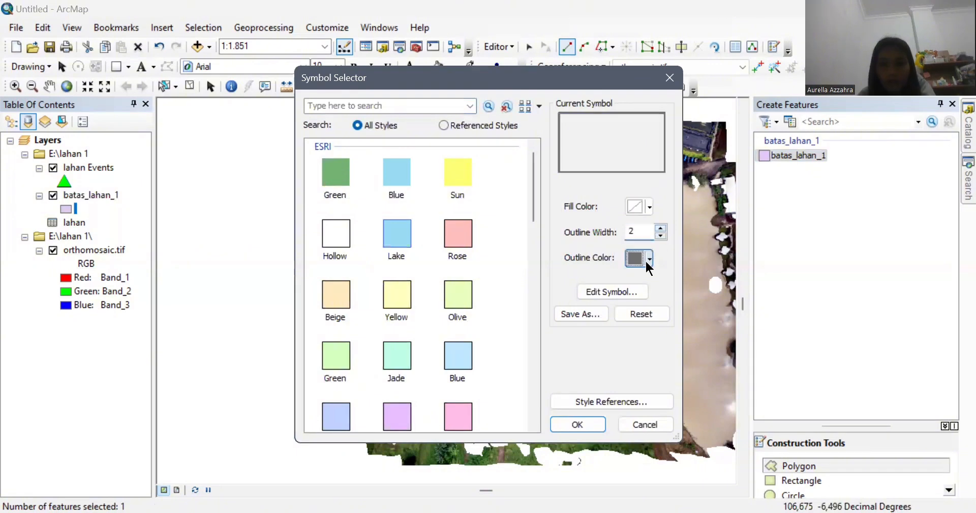
click(648, 257)
click(631, 422)
click(578, 425)
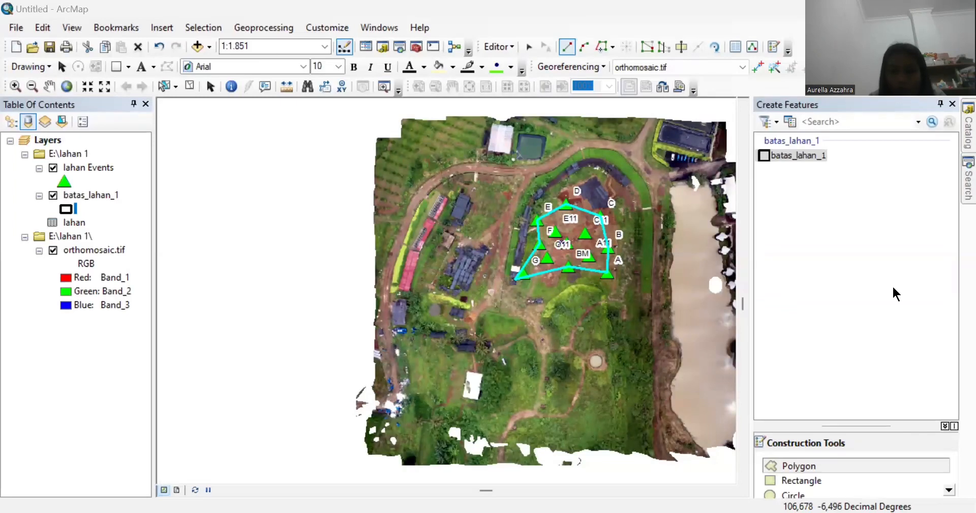
Step: Stop editing and save the boundary edits
click(510, 49)
click(510, 83)
click(436, 310)
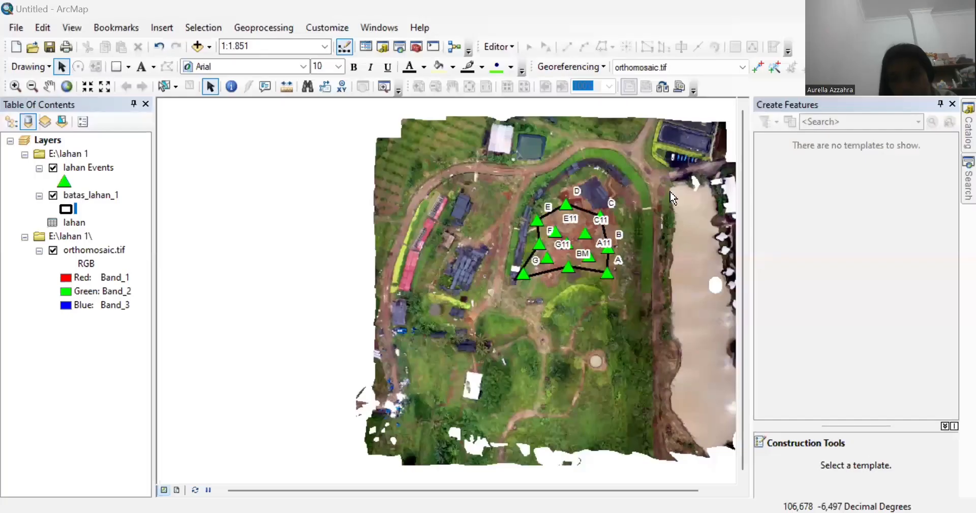
Step: Create another new shapefile in the E:\lahan 1 folder named Titik_Tengah
click(968, 132)
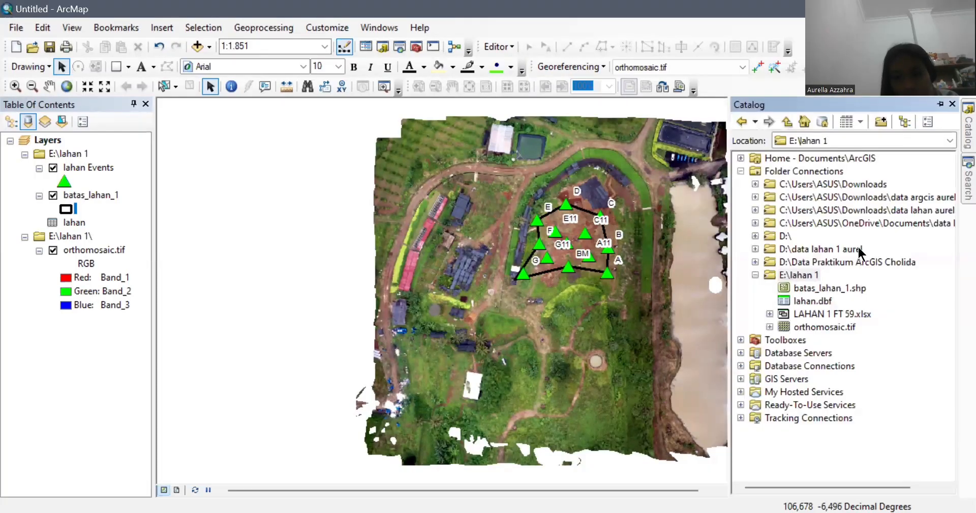
click(797, 275)
right_click(797, 275)
mouse_move(880, 371)
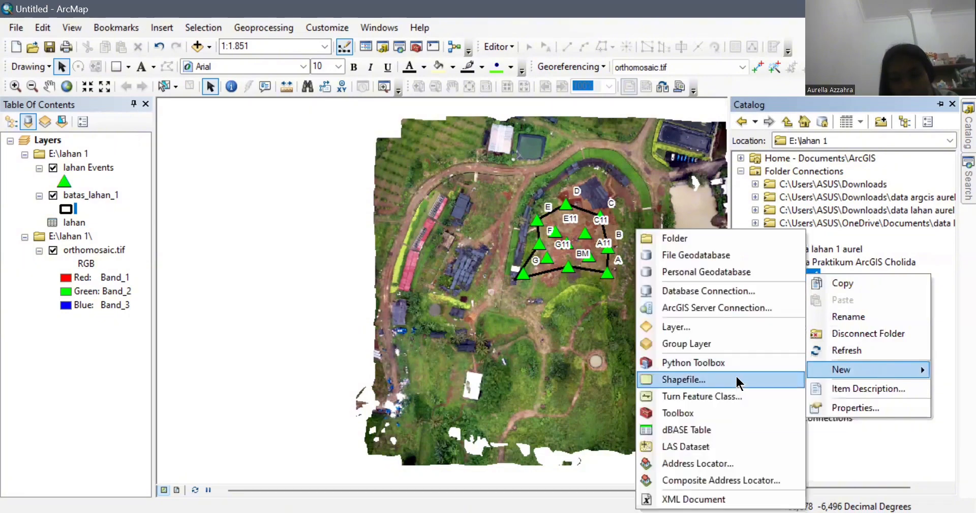
click(736, 375)
key(BackSpace)
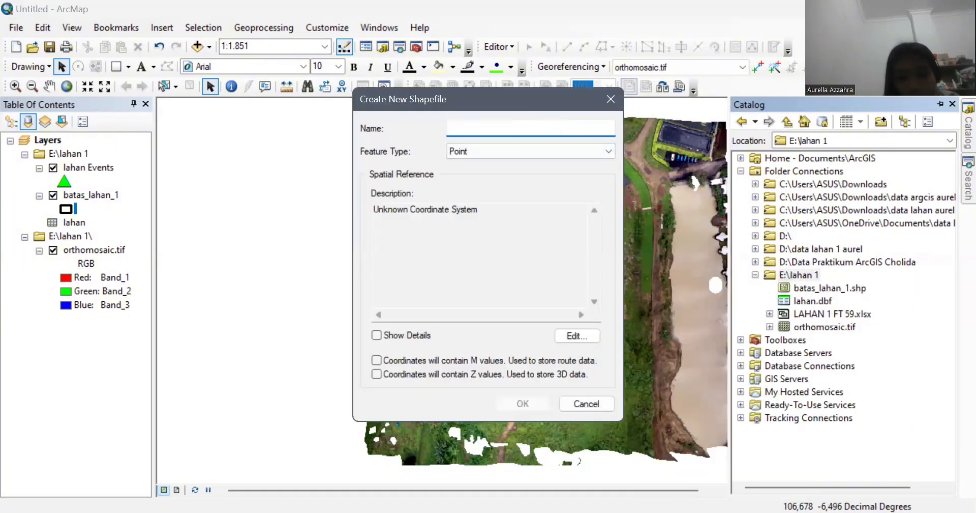
text(titi)
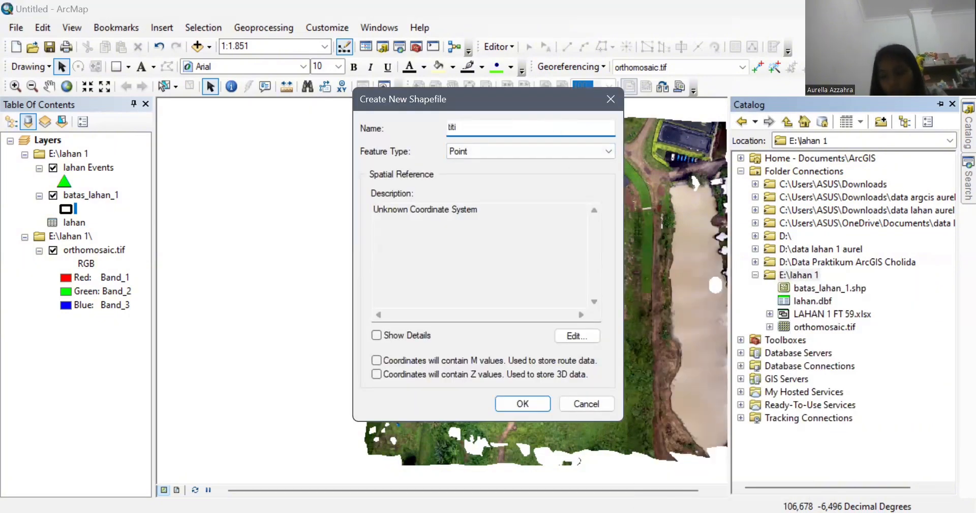
text(_)
key(BackSpace)
key(BackSpace)
key(BackSpace)
key(BackSpace)
key(BackSpace)
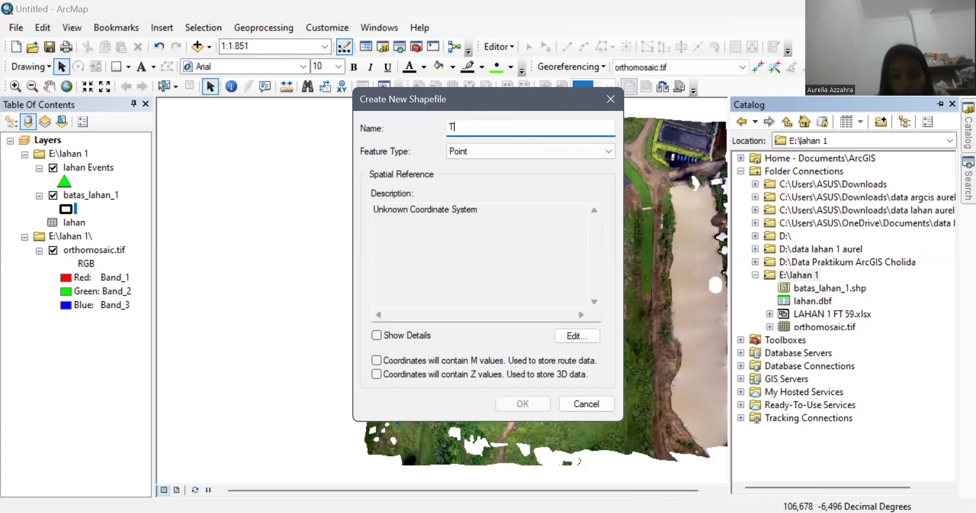
text(Titik_Tengah)
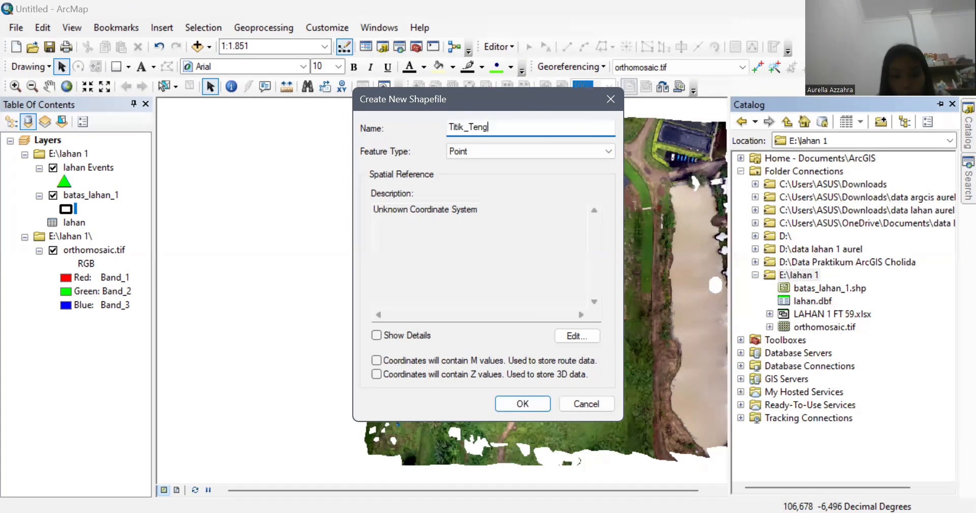
Step: Give the Titik_Tengah shapefile the WGS 1984 UTM Zone 48S projected coordinate system
click(578, 335)
click(466, 159)
double_click(466, 158)
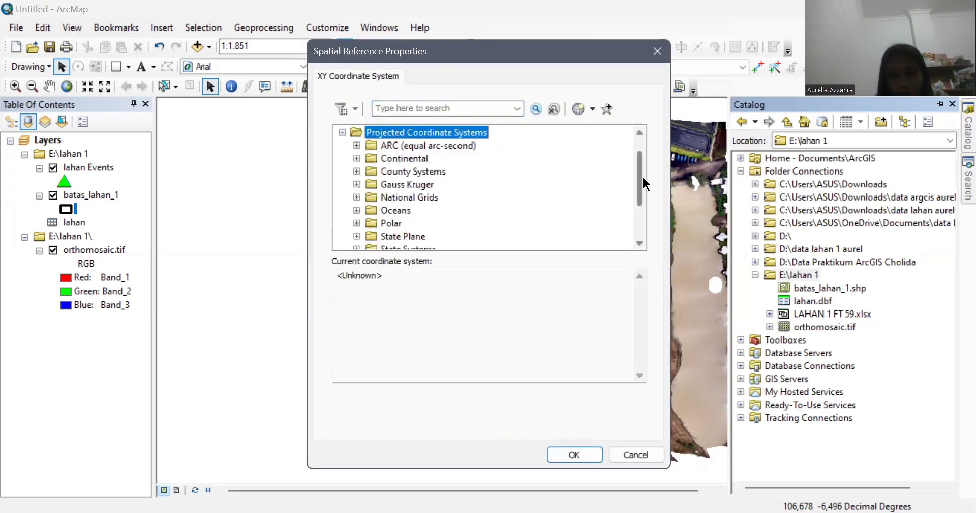
drag(642, 175, 648, 220)
double_click(379, 210)
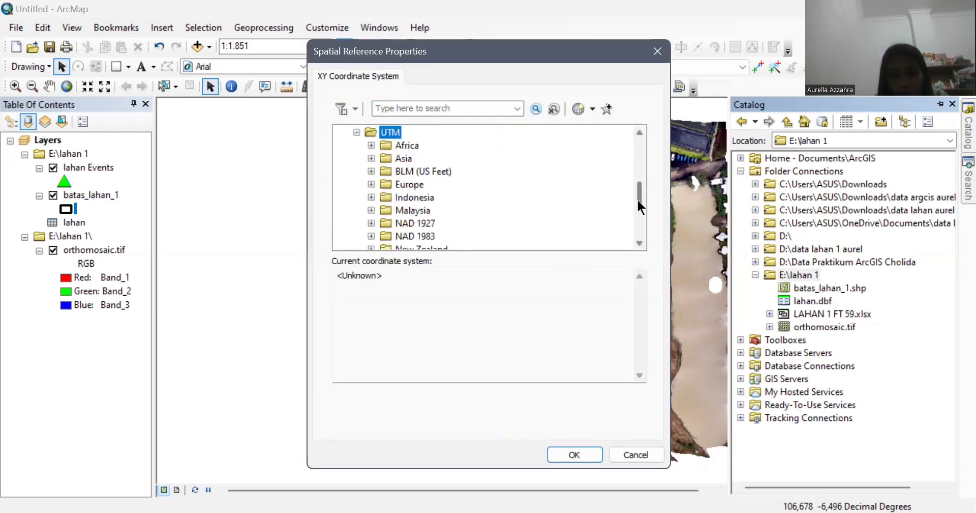
scroll(640, 206, down, 3)
double_click(432, 208)
double_click(448, 236)
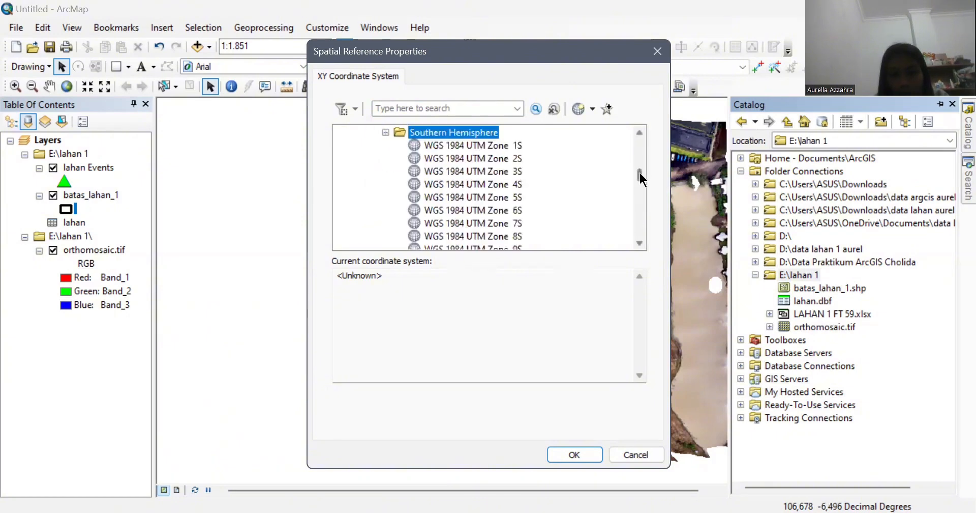
drag(639, 174, 644, 211)
scroll(642, 224, down, 4)
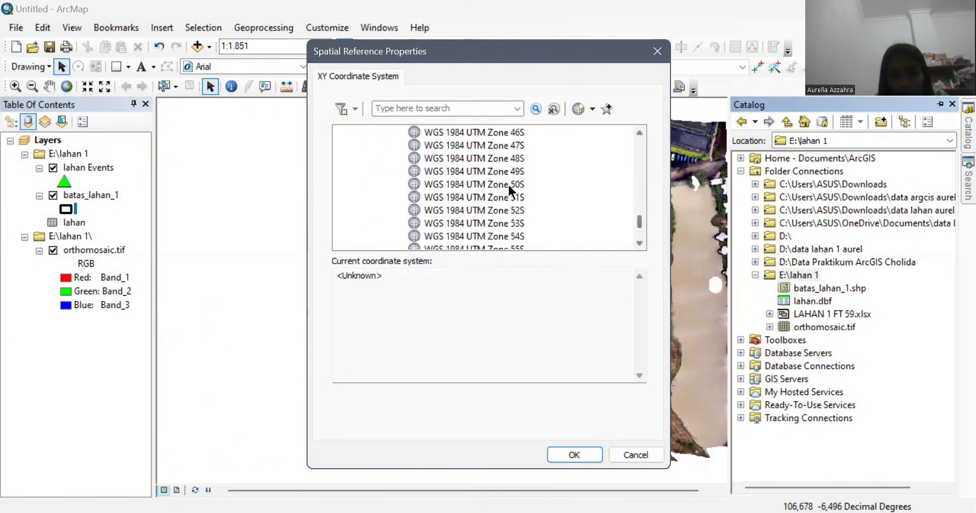
click(503, 158)
click(586, 447)
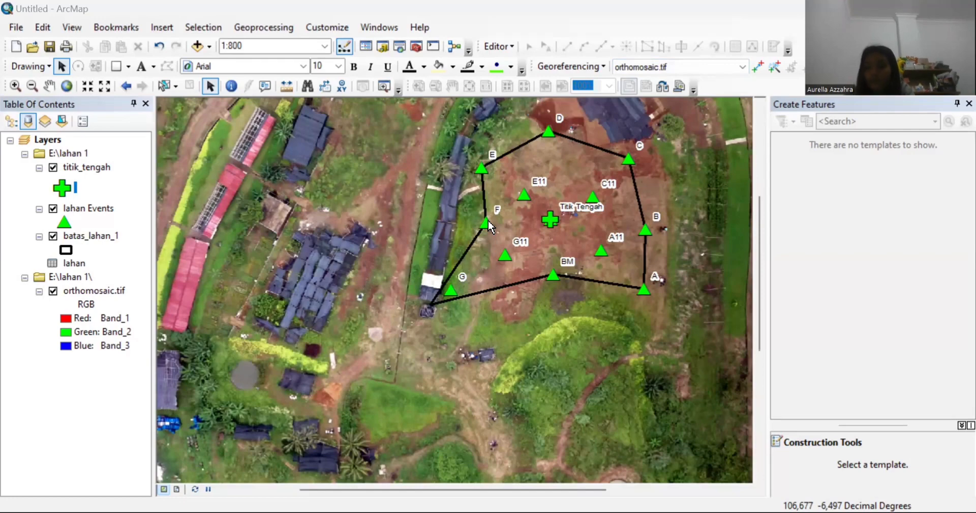
Step: Open the batas_lahan_1 attribute table and add a Text field Luas_lahan_1, accepting the shortened name Luas_lahan
click(93, 236)
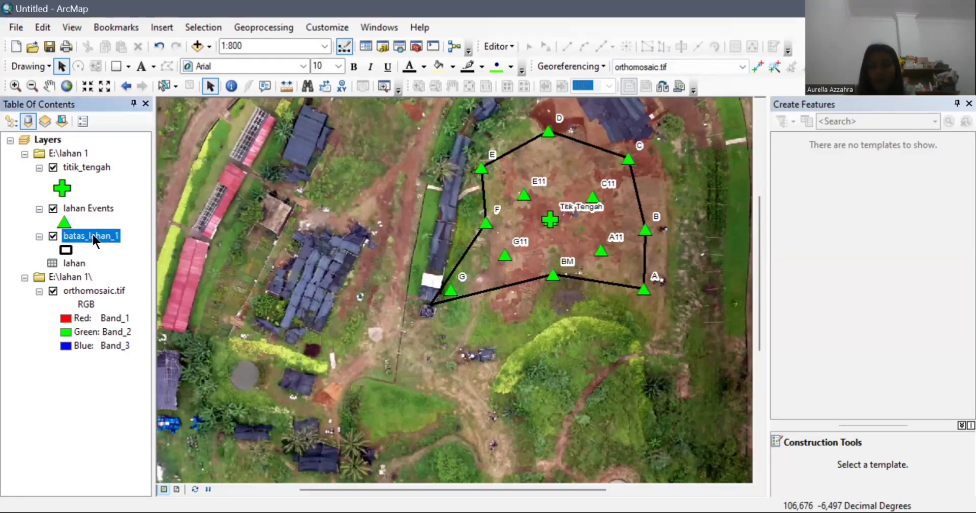
right_click(93, 236)
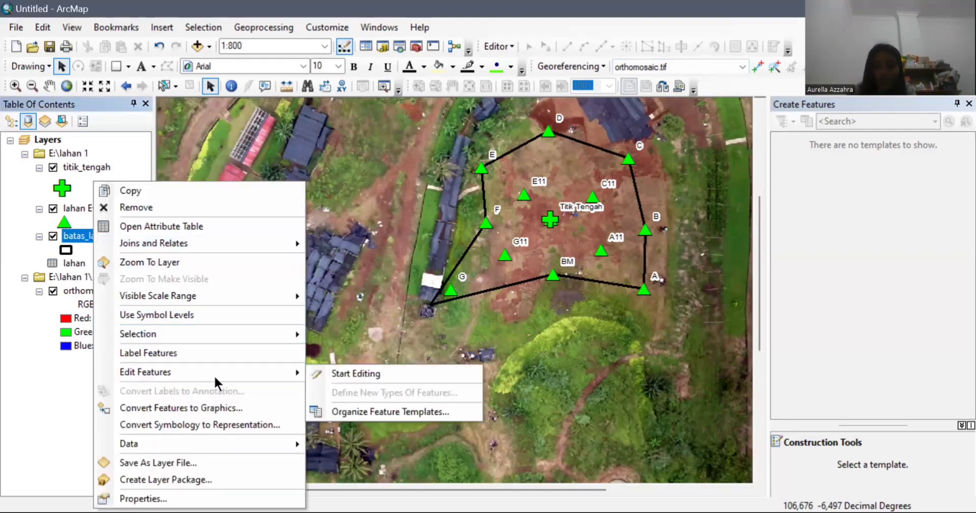
click(224, 227)
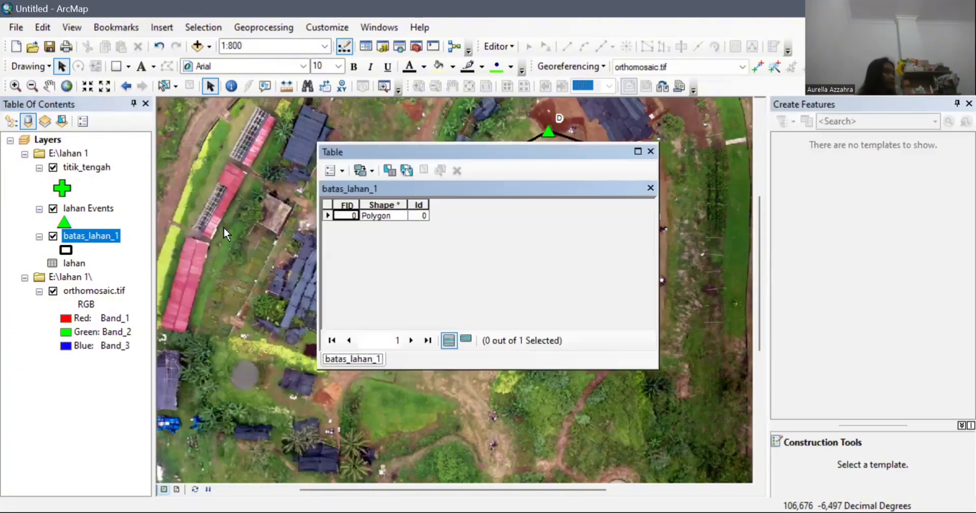
click(331, 169)
click(398, 242)
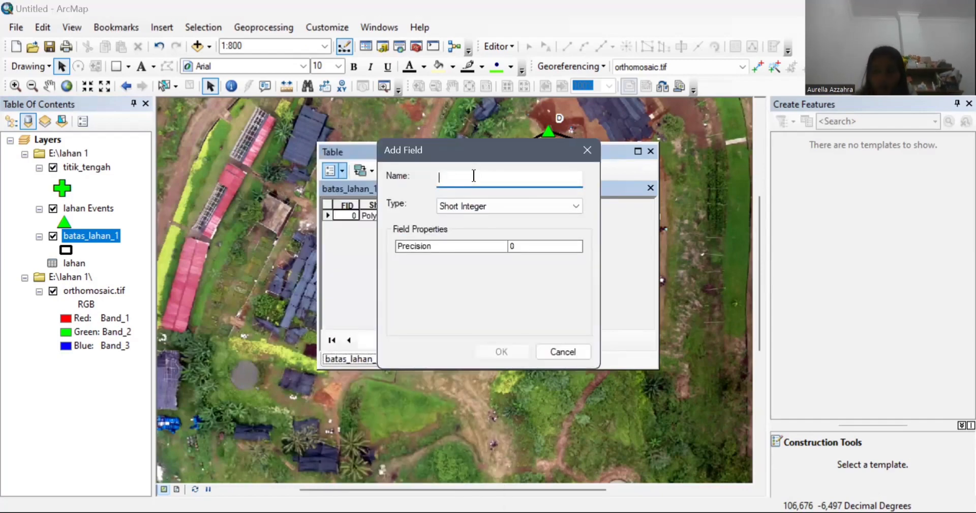
text(Luas)
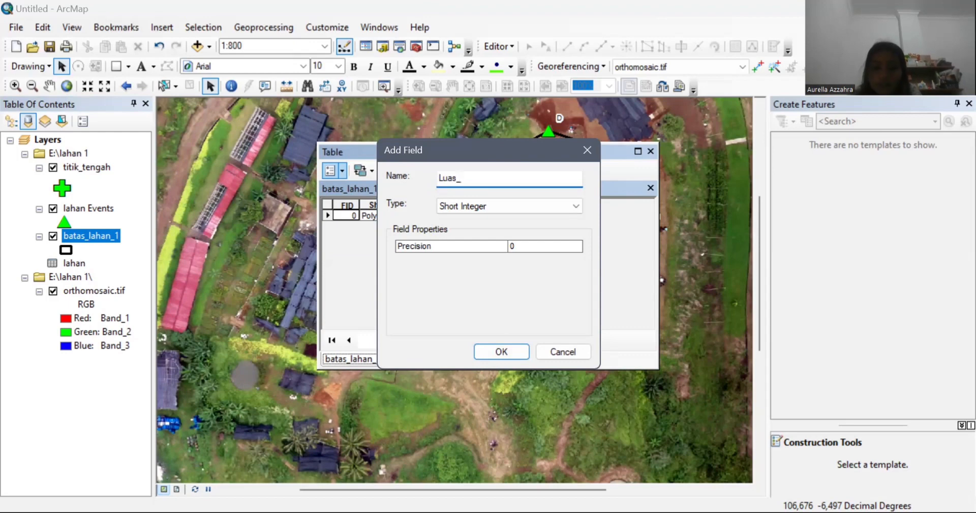
text(_lahan_1)
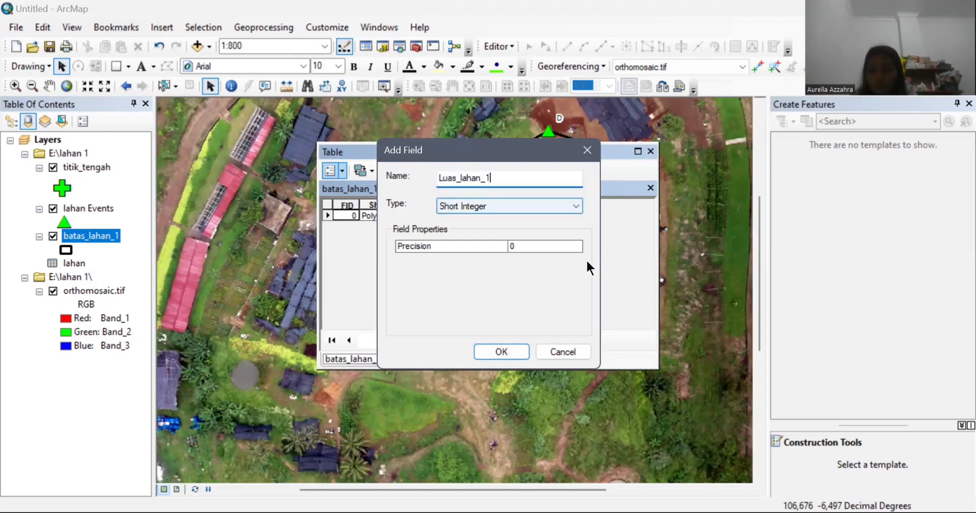
click(548, 206)
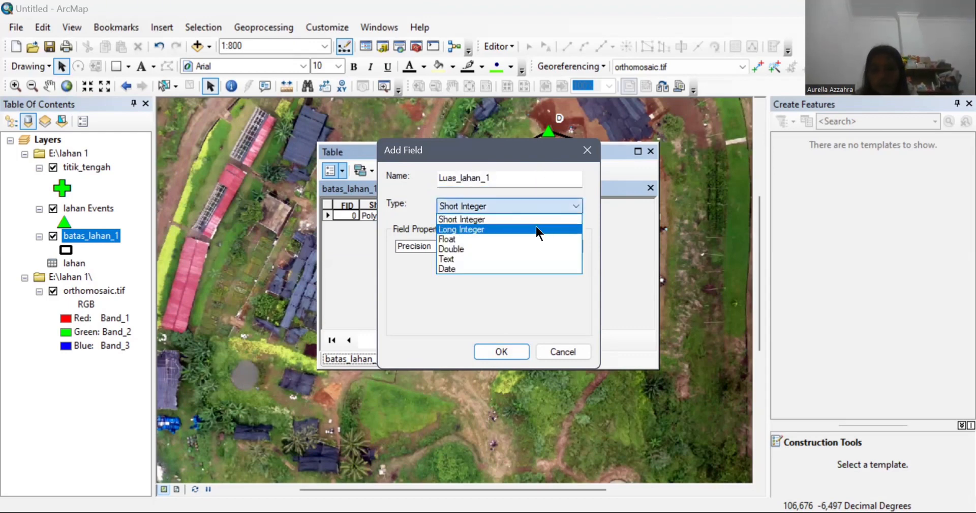
click(498, 259)
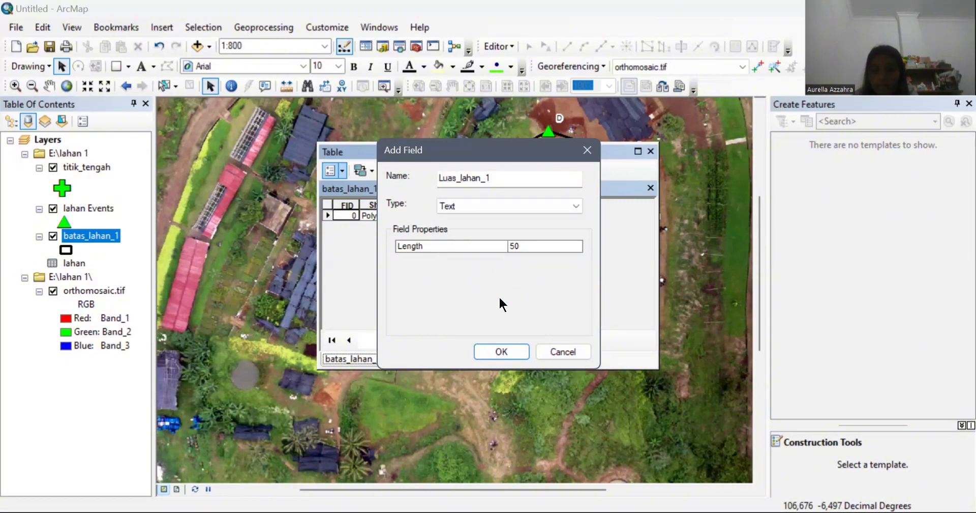
click(533, 309)
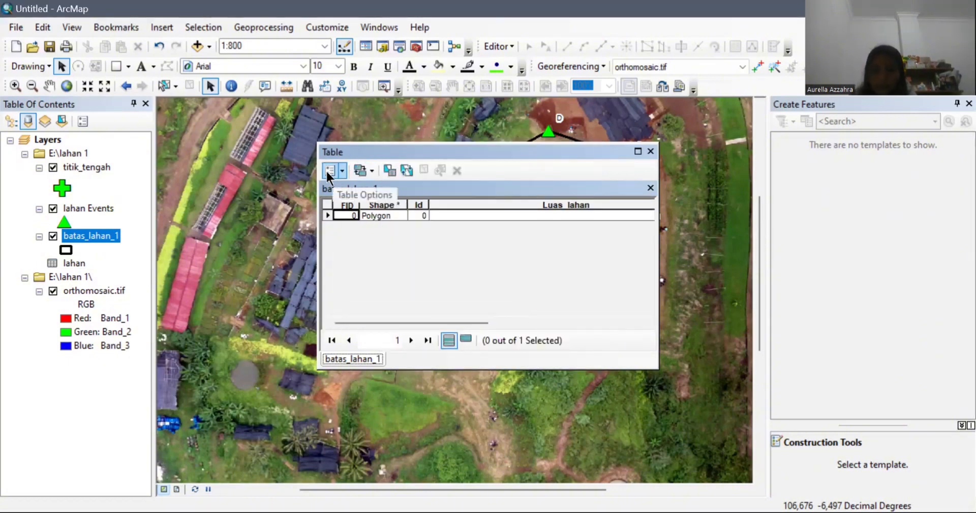
Step: Add a new Text field named X to the batas_lahan_1 table
click(498, 206)
right_click(501, 208)
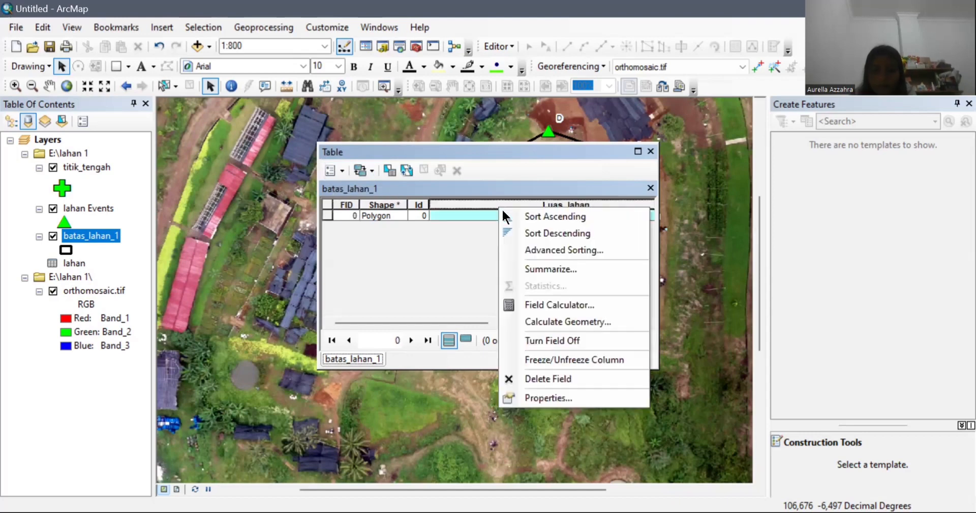
click(447, 246)
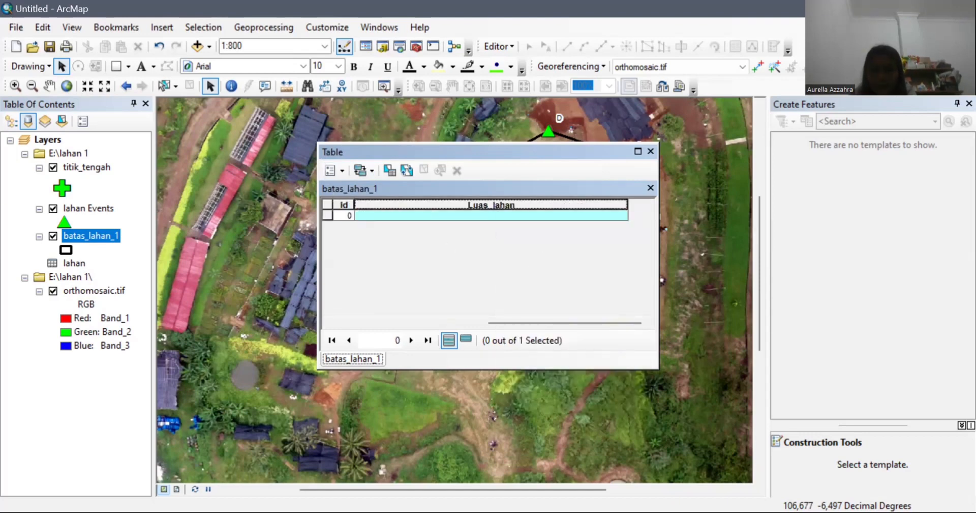
click(335, 168)
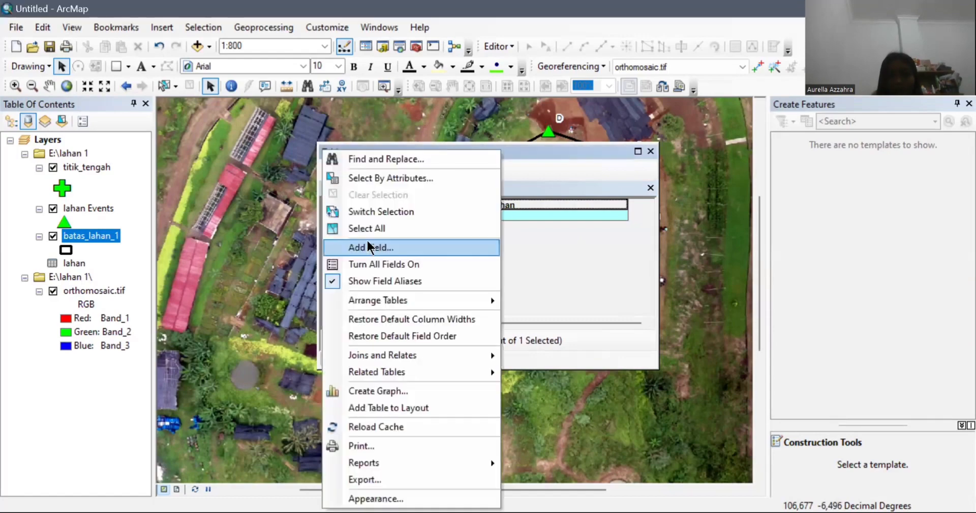
click(366, 245)
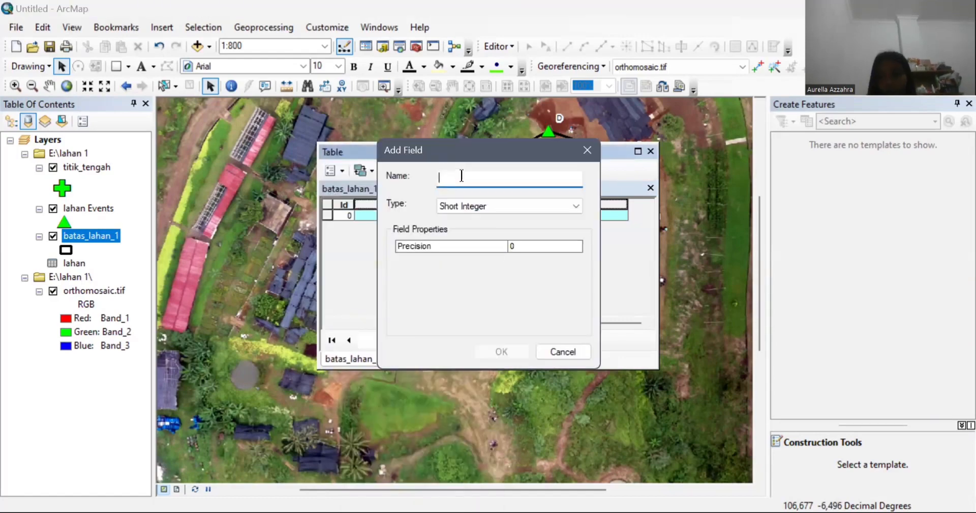
text(X)
click(506, 205)
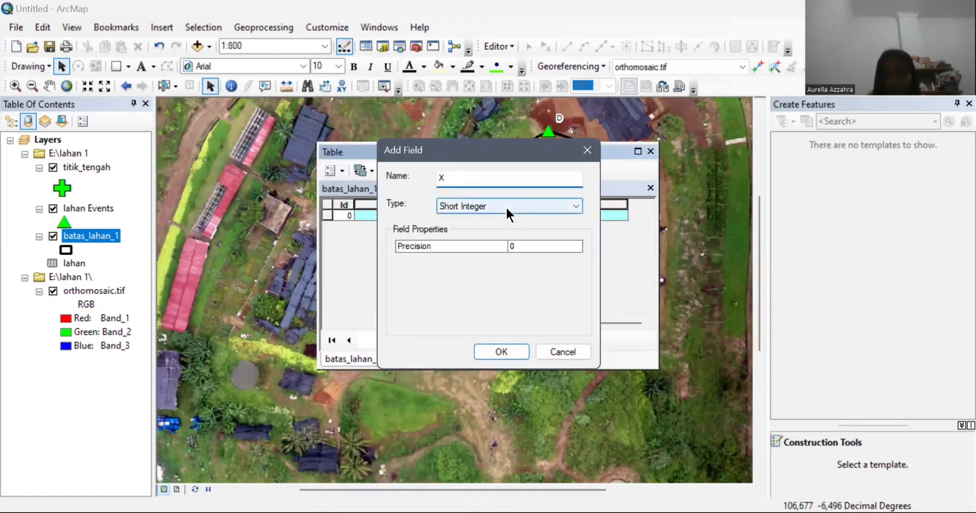
click(488, 257)
click(495, 351)
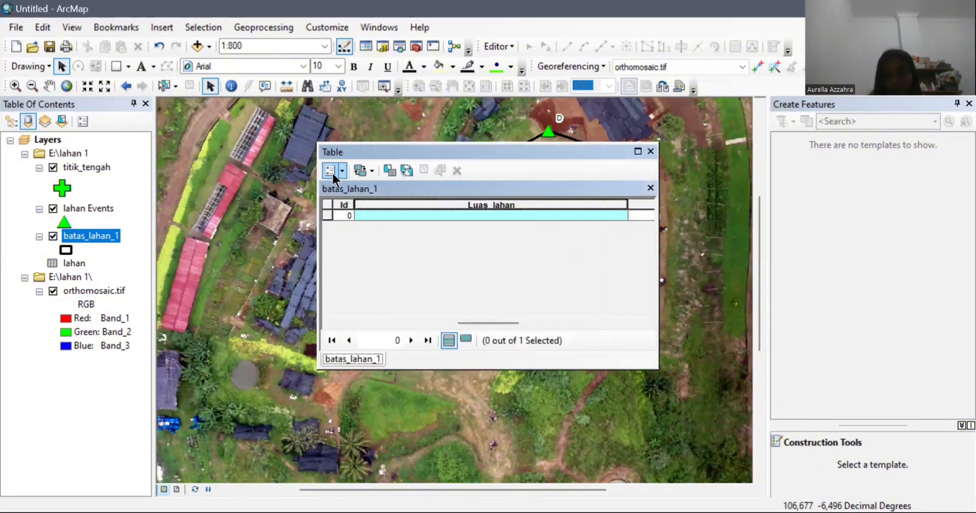
Step: Add a second Text field named Y to the table
click(332, 172)
click(395, 242)
text(Y)
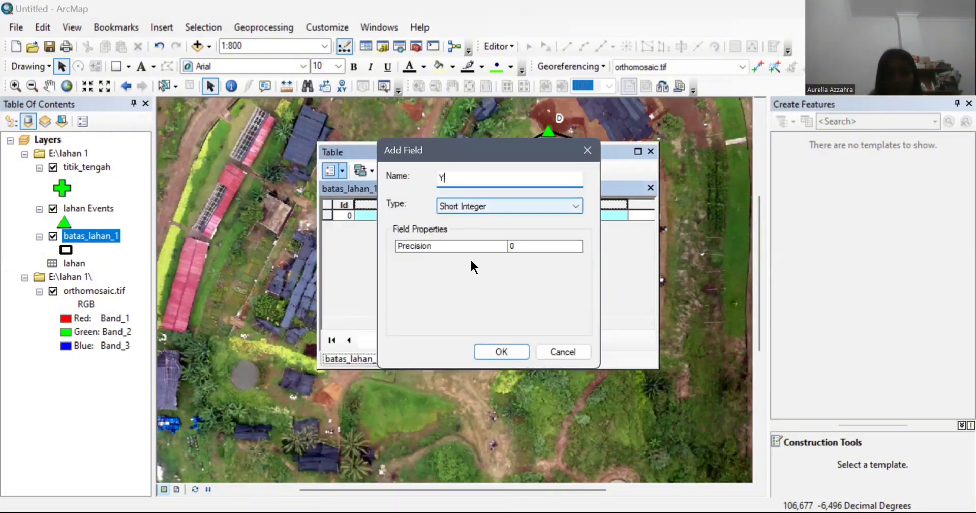
click(470, 258)
click(501, 351)
drag(626, 323, 343, 341)
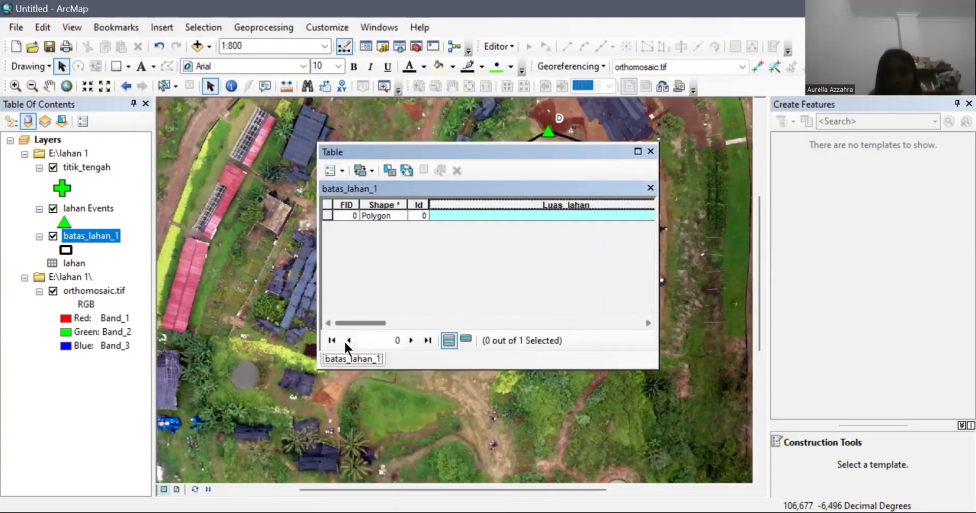
right_click(538, 203)
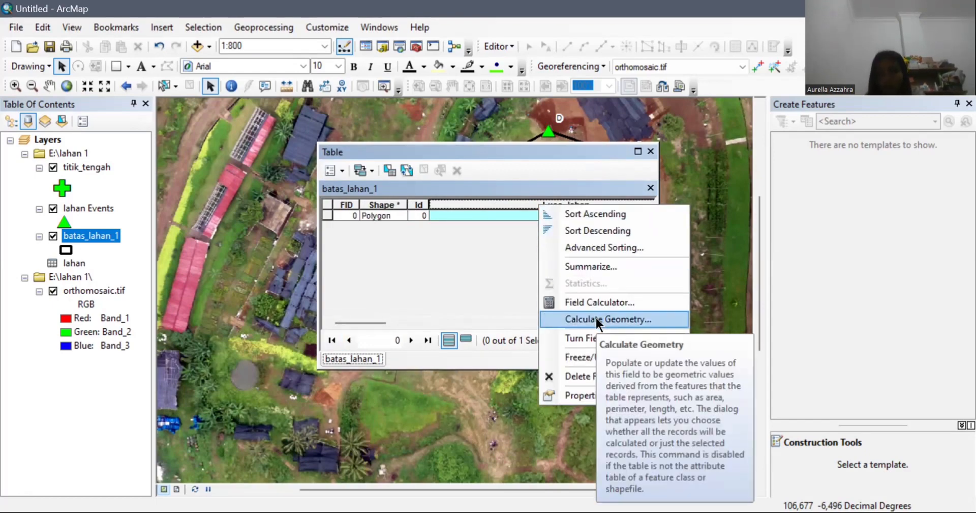
click(596, 317)
click(467, 289)
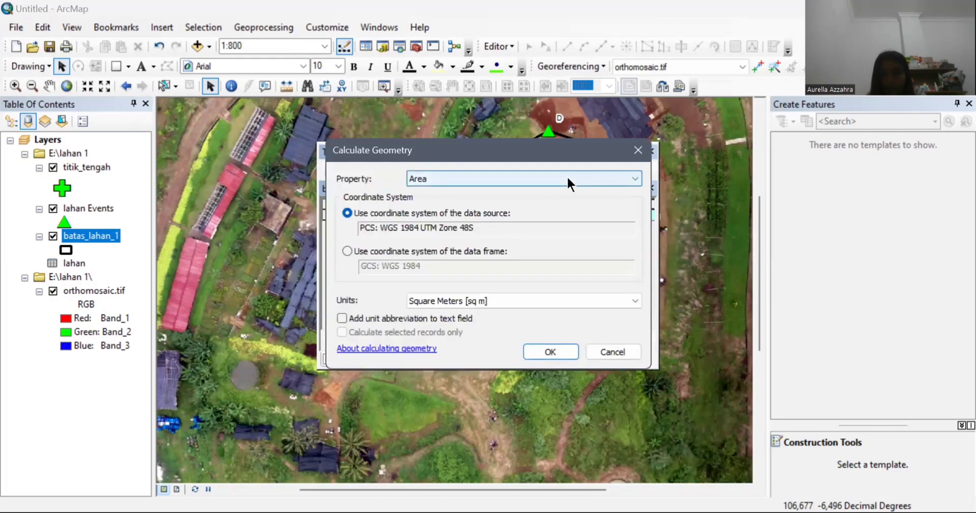
click(529, 302)
click(523, 331)
click(539, 352)
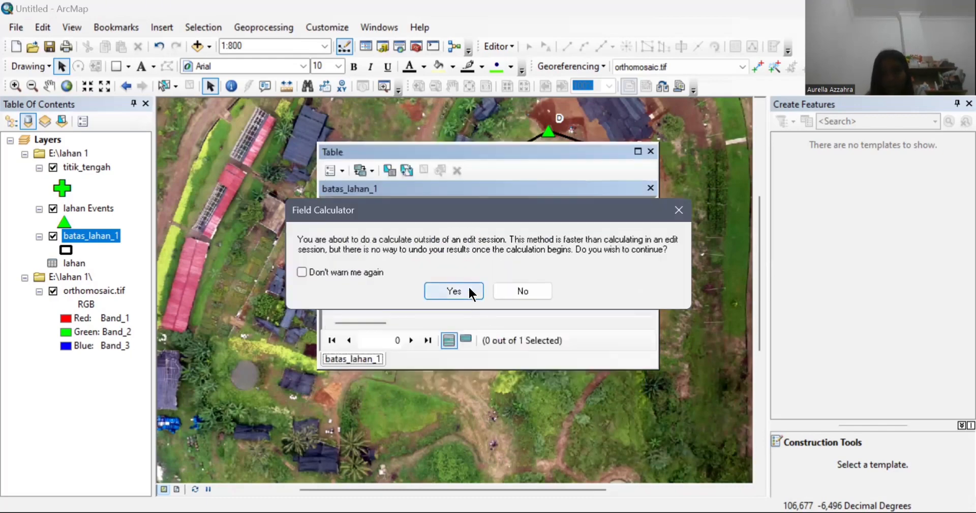
click(471, 293)
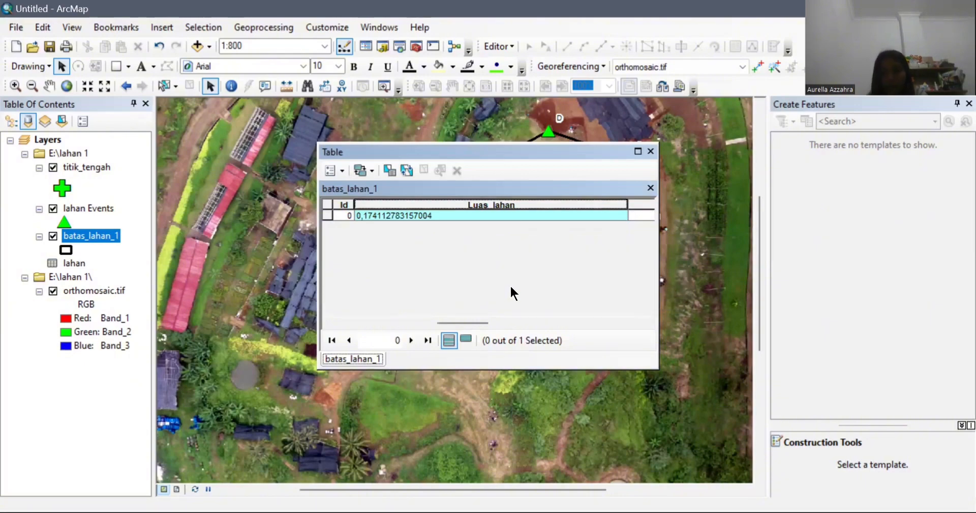
drag(477, 322, 580, 323)
click(548, 204)
Step: Fill the X field with the centroid's X coordinate, 685442,339312582
right_click(548, 205)
click(616, 318)
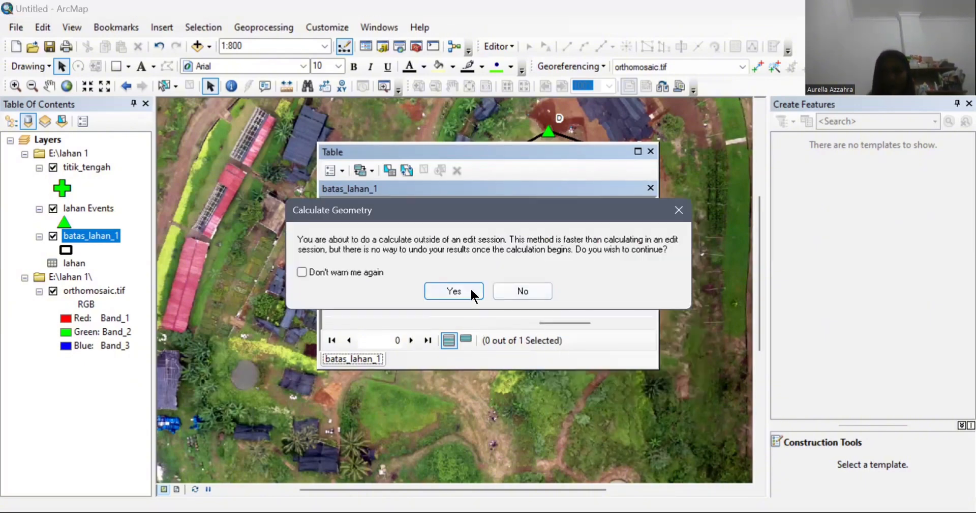
click(469, 290)
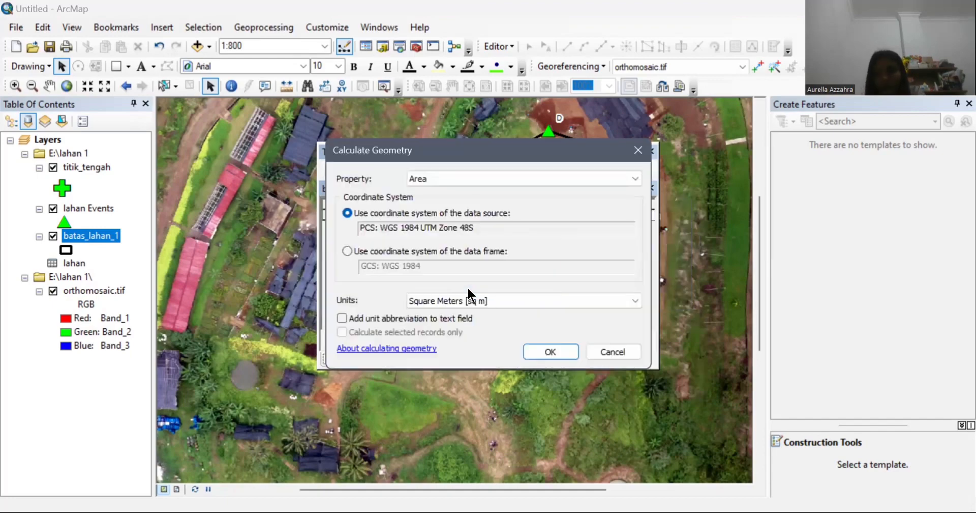
click(615, 172)
click(601, 212)
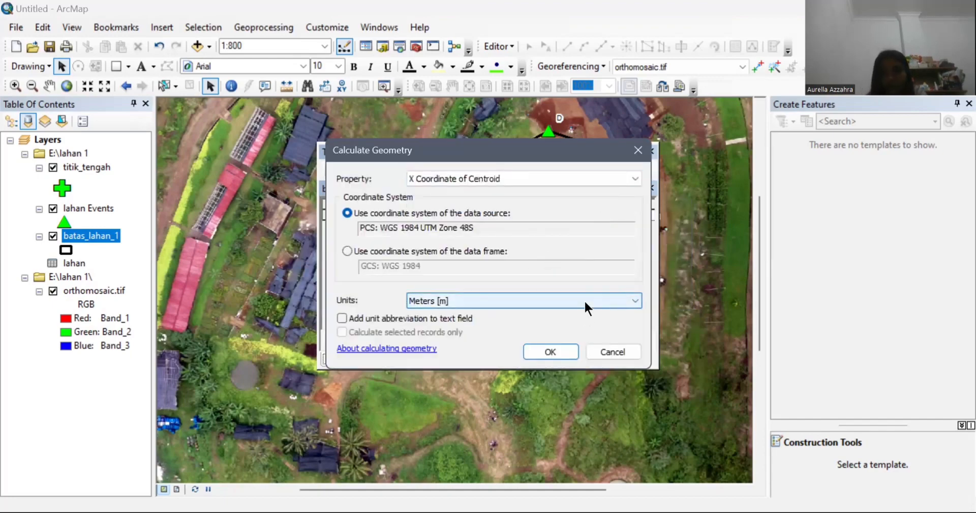
click(550, 352)
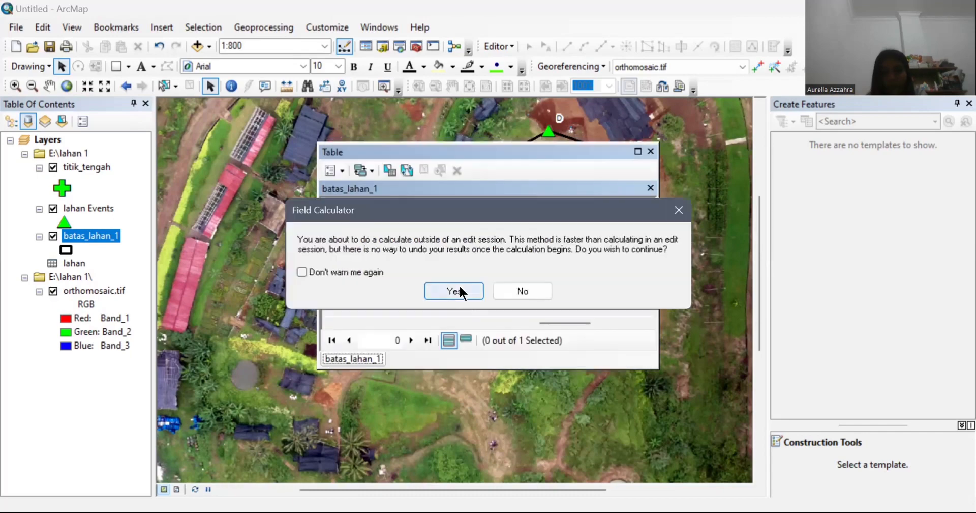
click(459, 284)
Step: Calculate the centroid's Y coordinate in meters into the empty Y field
click(624, 203)
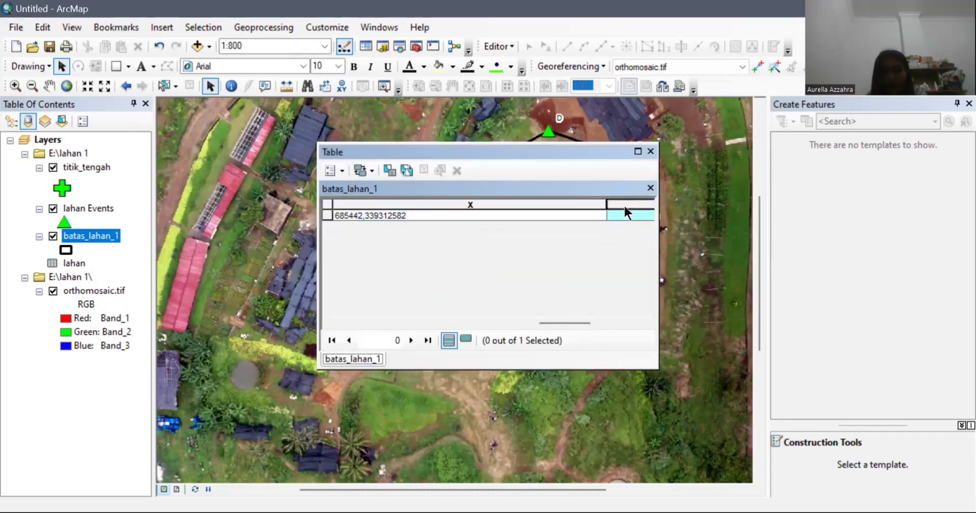
right_click(624, 203)
click(697, 322)
click(462, 285)
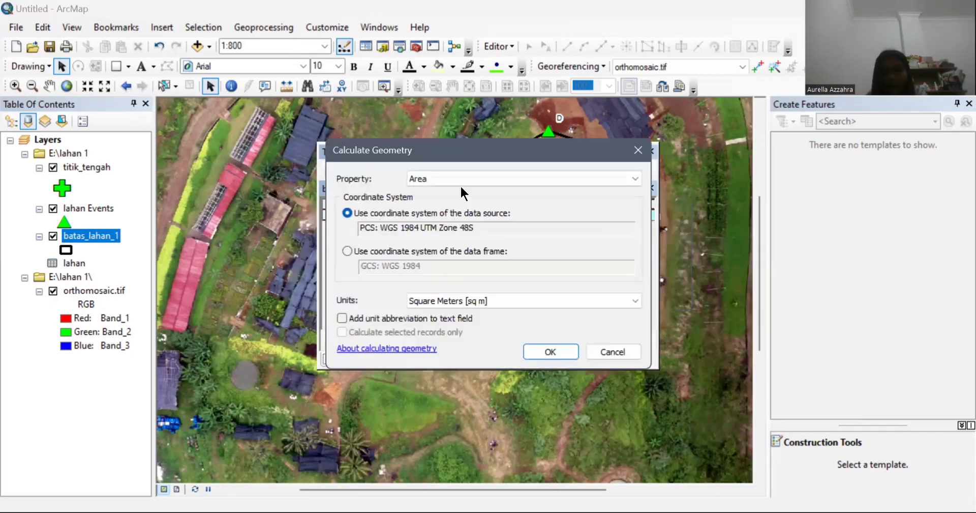
click(459, 183)
click(466, 215)
click(557, 356)
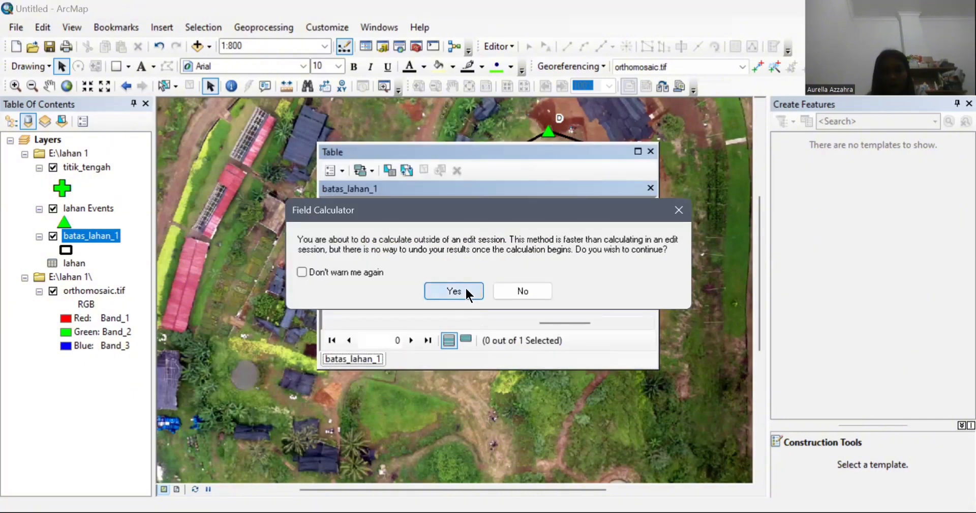
click(464, 285)
click(587, 323)
drag(561, 319, 434, 319)
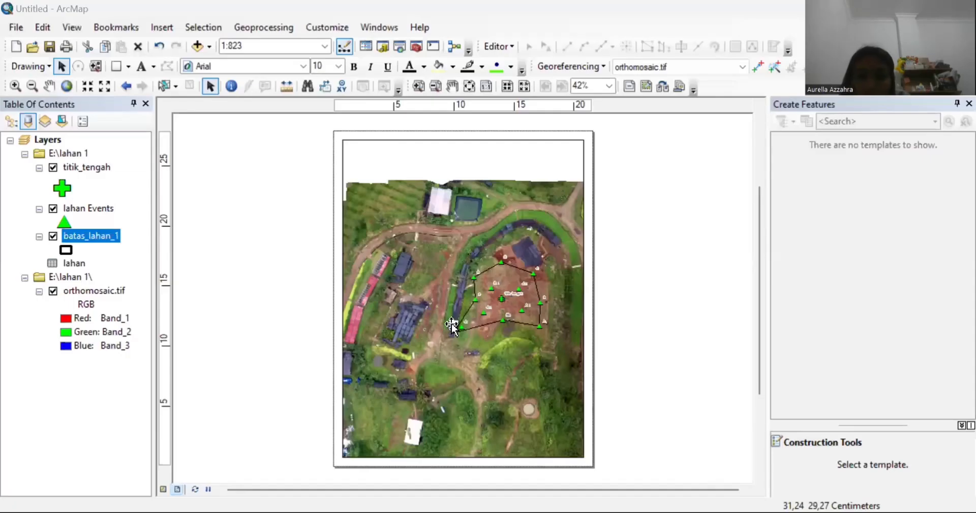
Step: Set the layout page to A4 paper in landscape orientation in Page and Print Setup
click(16, 27)
click(80, 204)
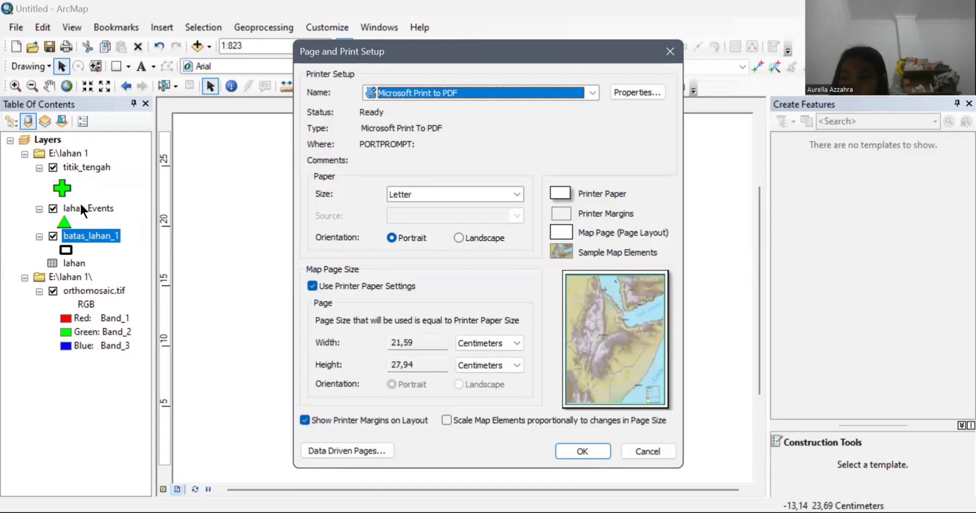
click(477, 199)
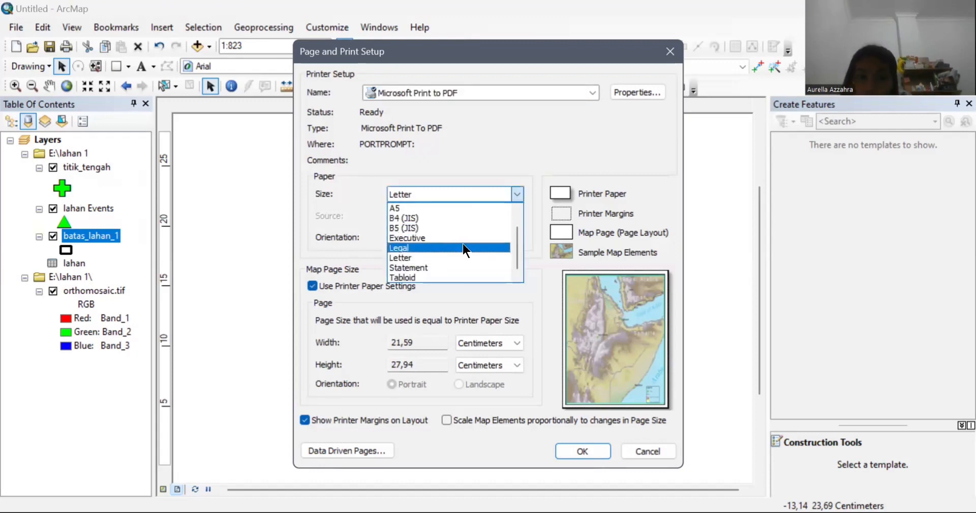
scroll(515, 221, up, 2)
click(463, 213)
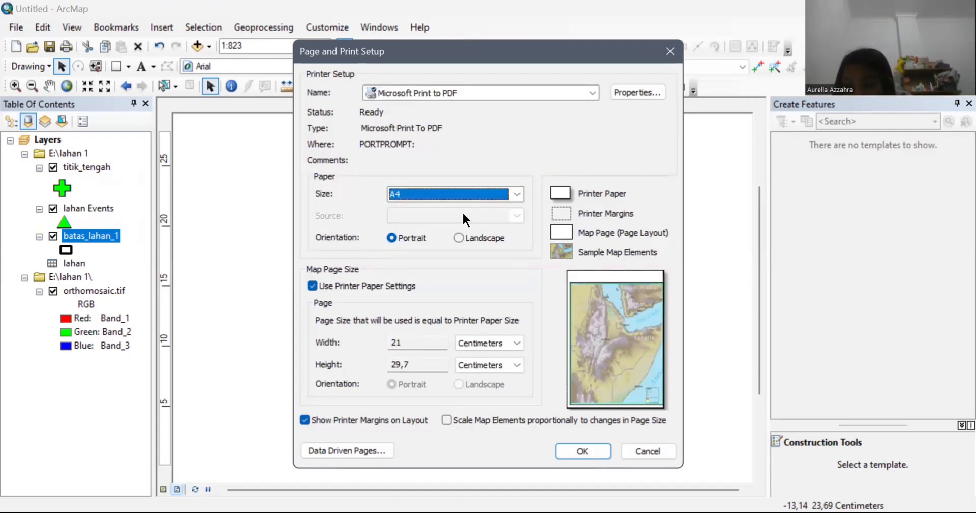
click(457, 239)
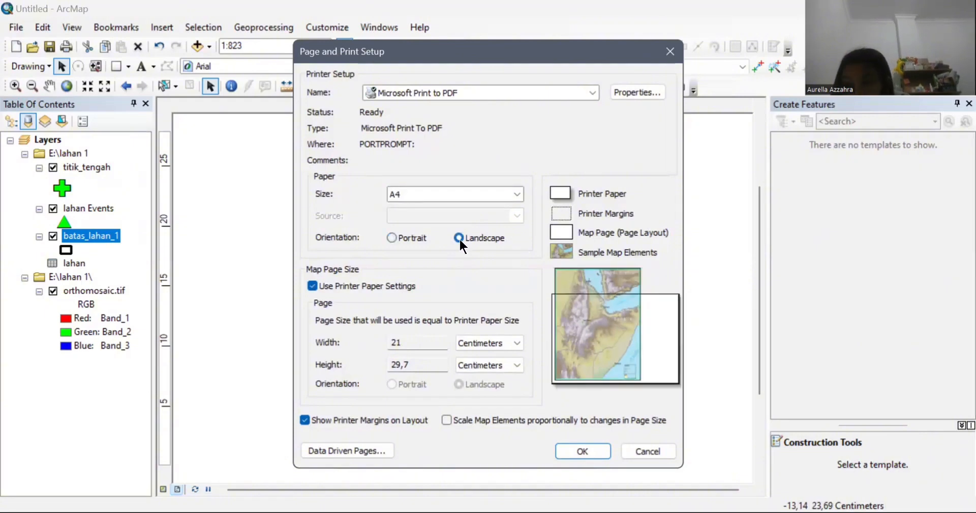
click(565, 453)
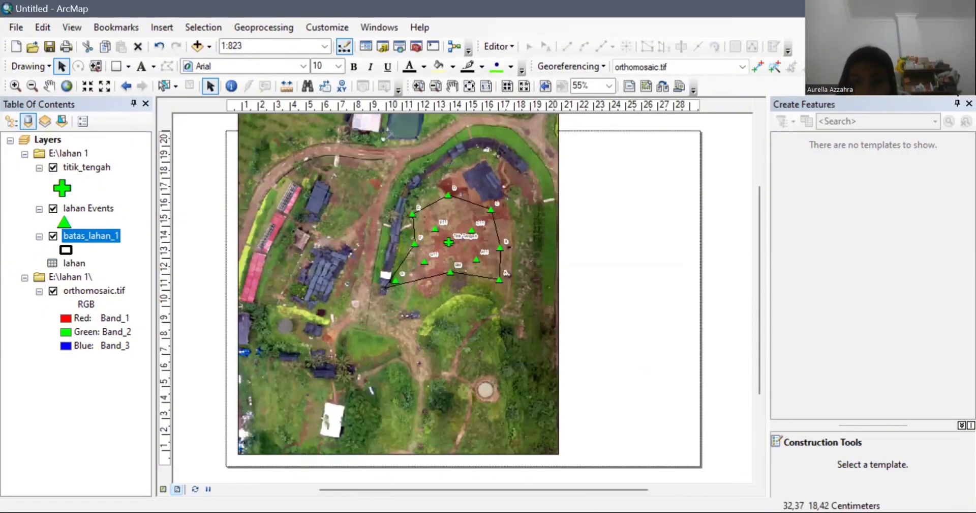
Step: Shrink and reposition the layout map frame by dragging its handles
click(546, 439)
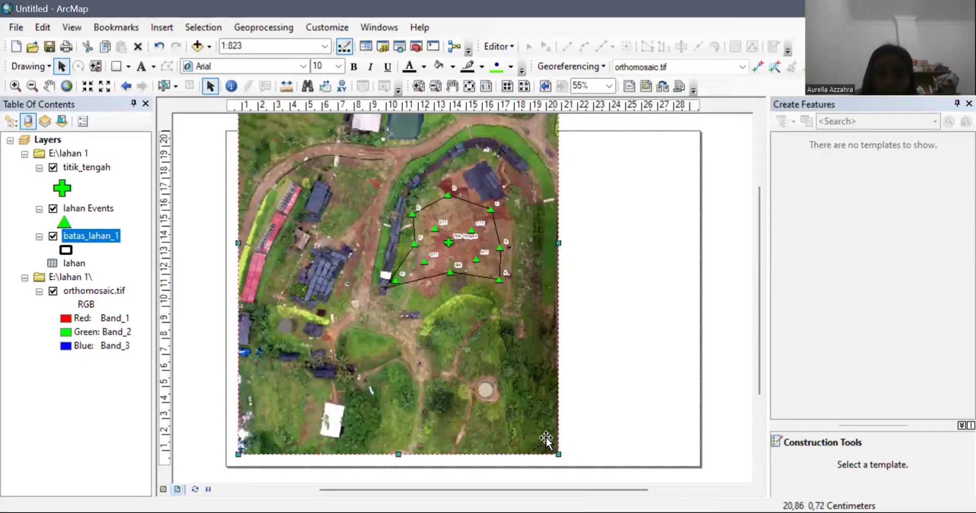
drag(558, 453, 483, 395)
drag(415, 240, 411, 277)
drag(390, 210, 394, 263)
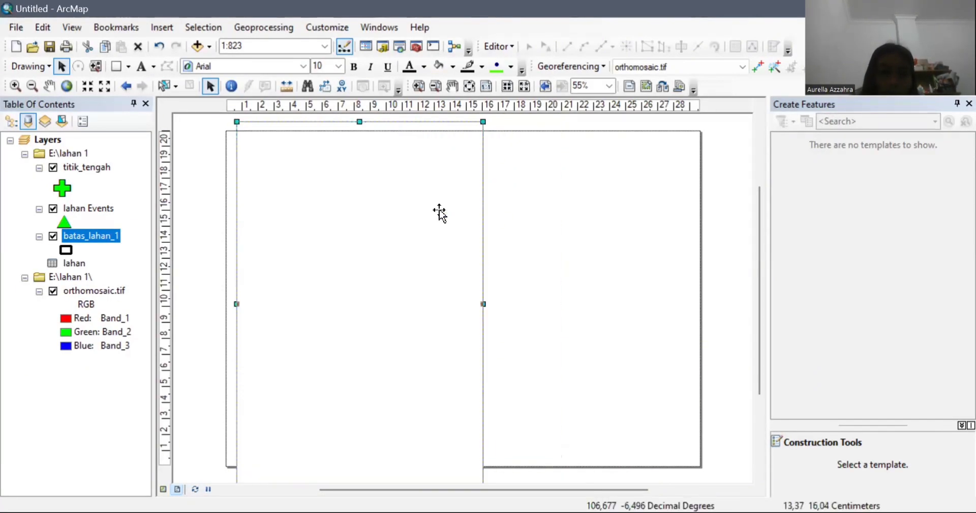
mouse_move(475, 468)
mouse_down()
mouse_move(464, 450)
mouse_move(468, 460)
mouse_up()
drag(451, 157, 454, 176)
drag(408, 246, 412, 196)
drag(405, 228, 409, 222)
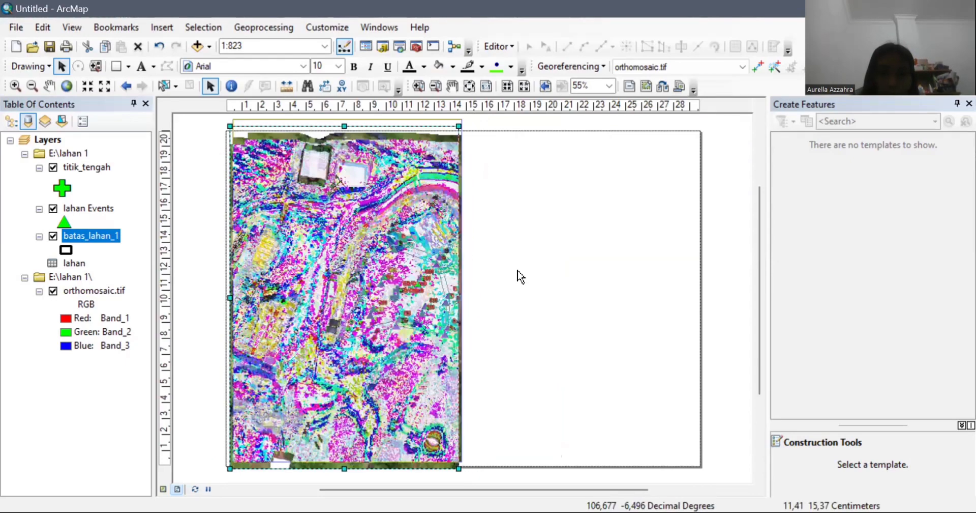
Step: Fit the map frame into the page's top-left part at 1:460 on the field boundary
click(596, 289)
click(355, 199)
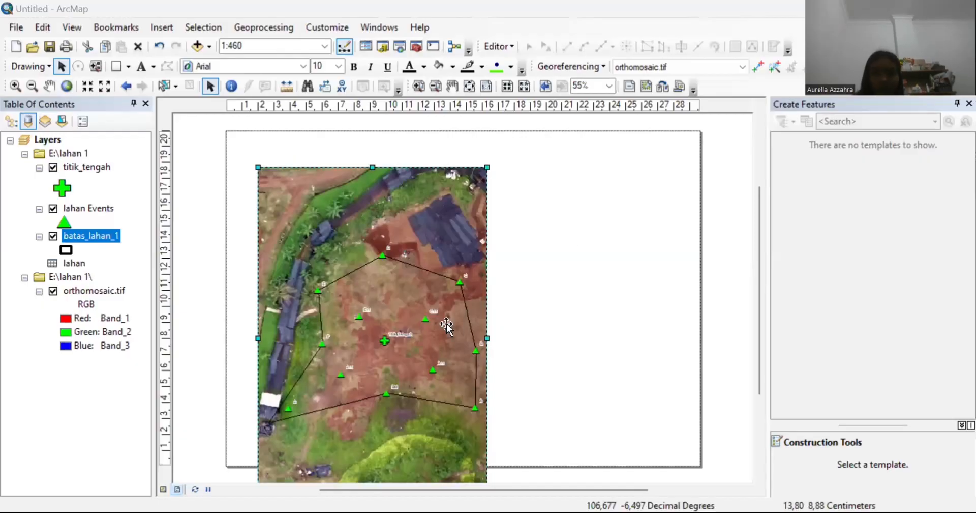
drag(447, 325, 429, 295)
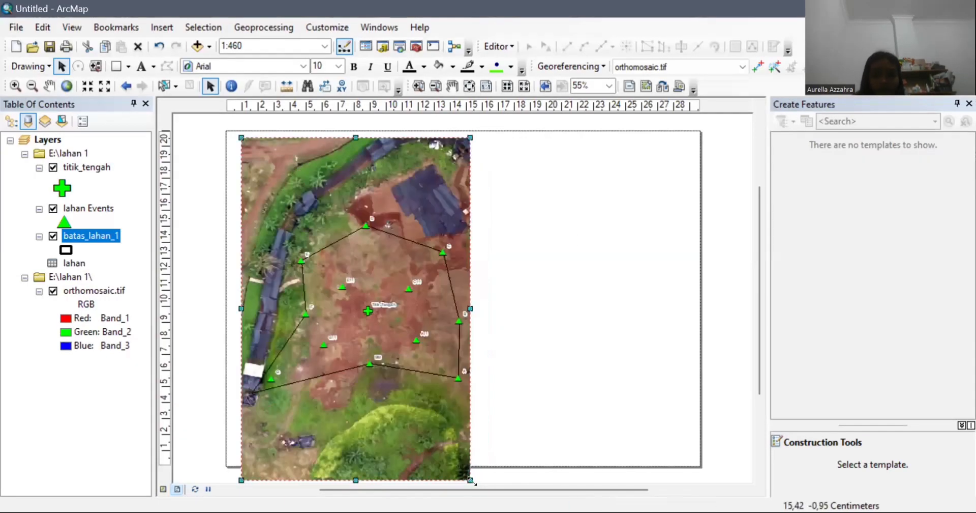
drag(470, 479, 462, 457)
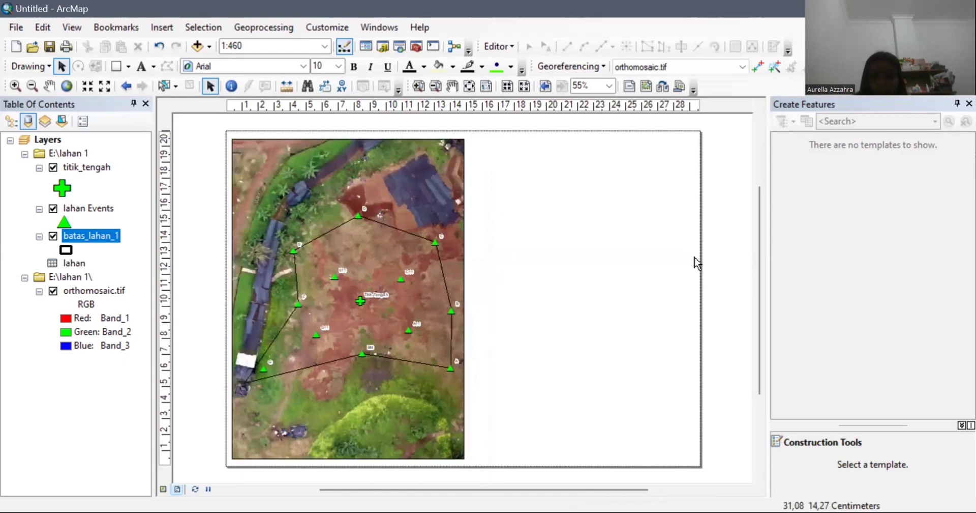
click(116, 66)
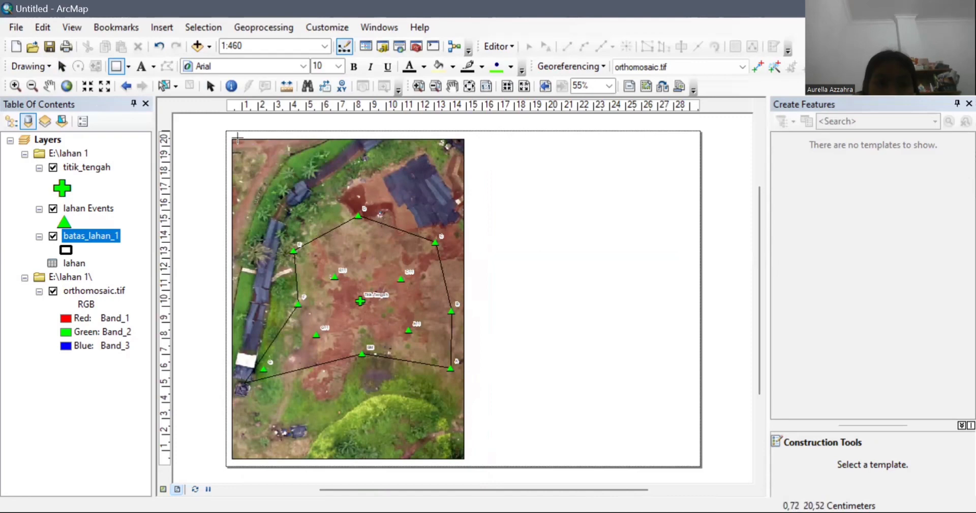
Step: Draw a rectangle and stretch it to the layout page's corners
mouse_move(238, 138)
mouse_down()
mouse_move(397, 147)
mouse_move(530, 294)
mouse_move(554, 373)
mouse_move(586, 414)
mouse_up()
drag(759, 360, 767, 402)
drag(586, 344, 699, 397)
drag(752, 331, 752, 295)
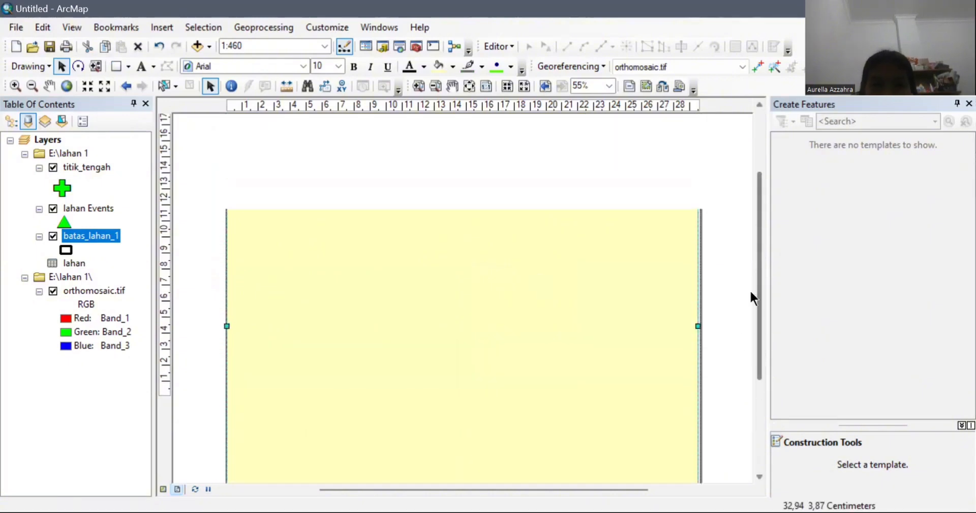
key(ctrl+z)
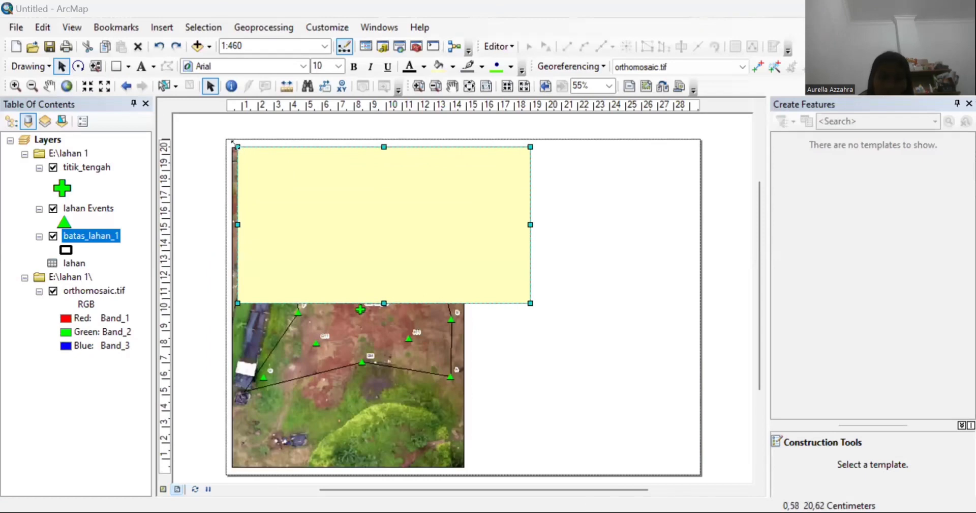
drag(226, 142, 228, 143)
drag(532, 305, 660, 436)
scroll(755, 358, down, 3)
drag(659, 305, 698, 345)
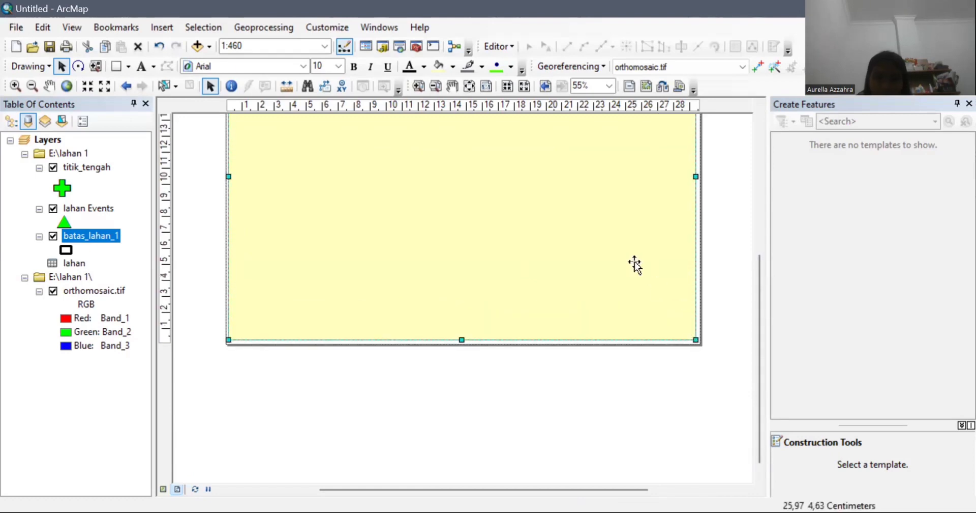
Step: Style the rectangle with no fill and a black outline of width 2
right_click(634, 264)
click(679, 260)
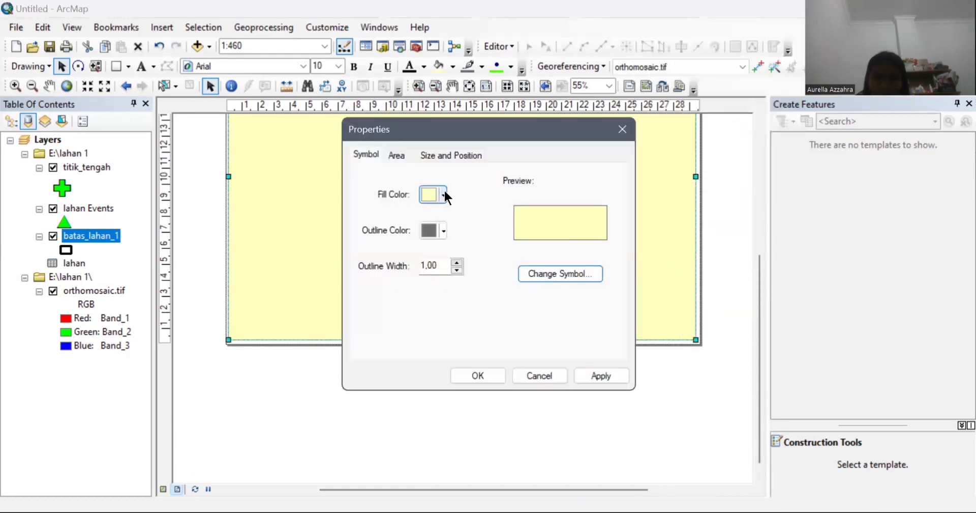
click(444, 194)
click(459, 211)
click(443, 230)
click(426, 393)
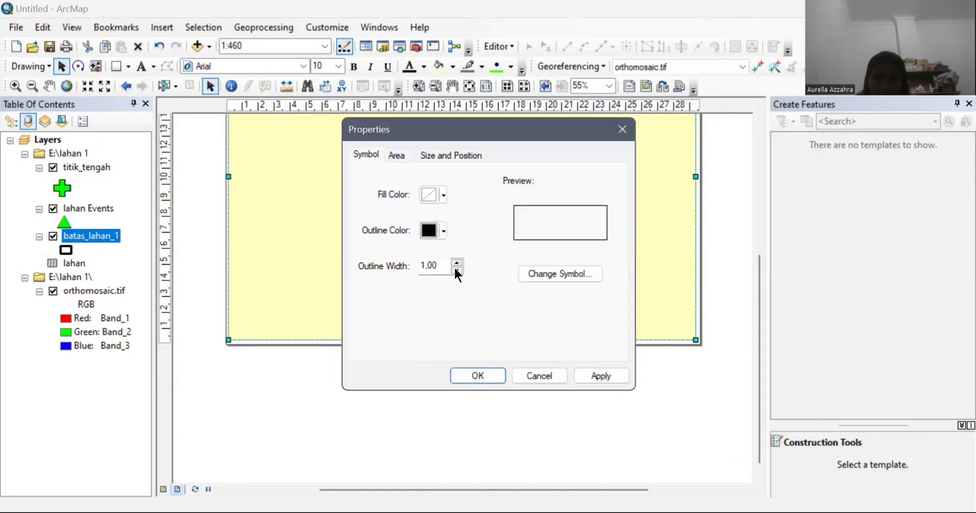
click(457, 263)
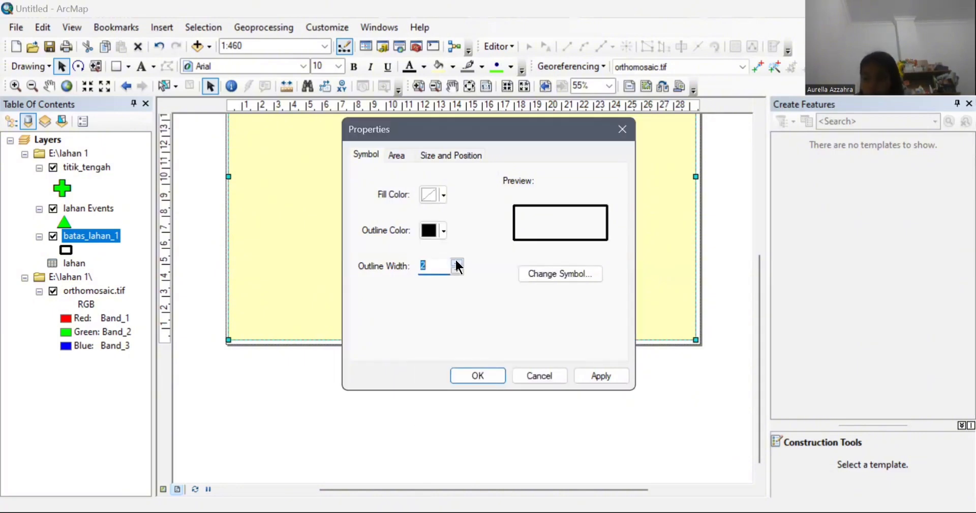
click(476, 375)
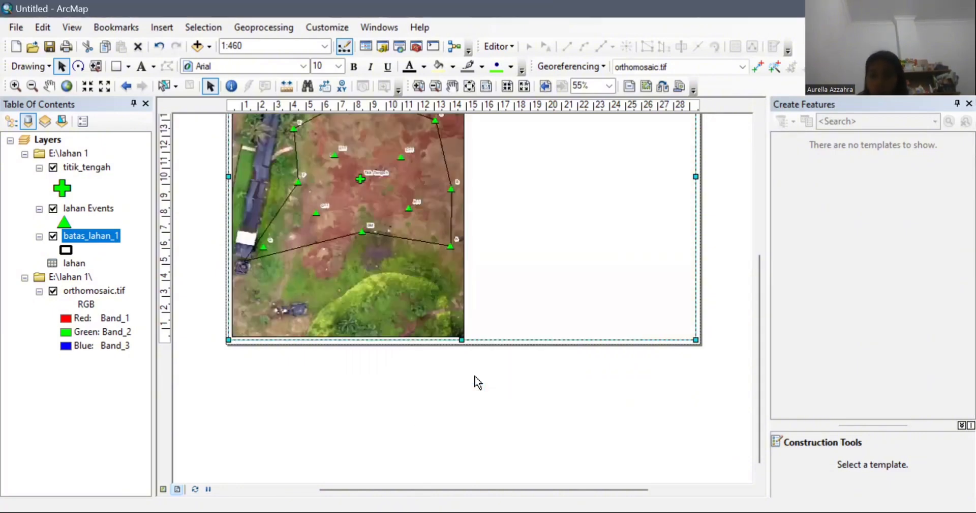
Step: Place vertical ruler guides at about 15.5 cm beside the map frame
drag(756, 355, 755, 261)
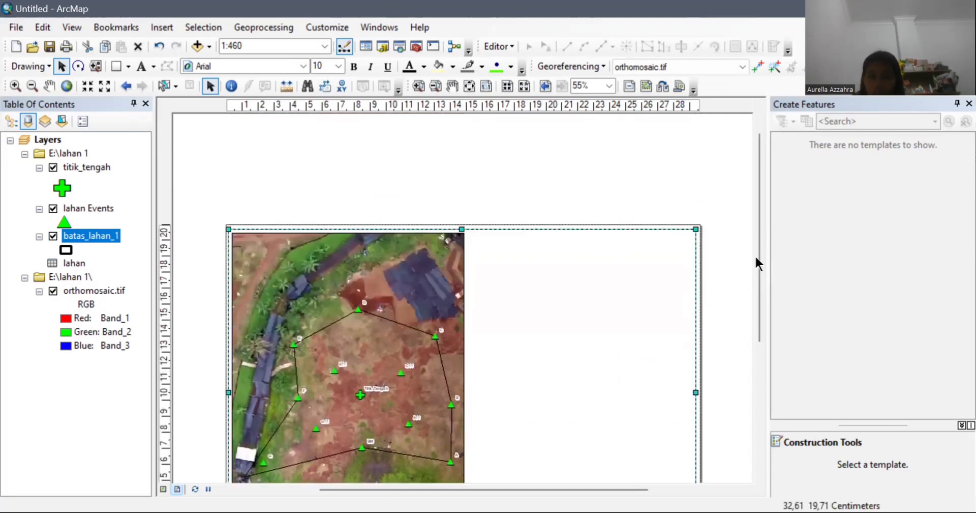
click(759, 432)
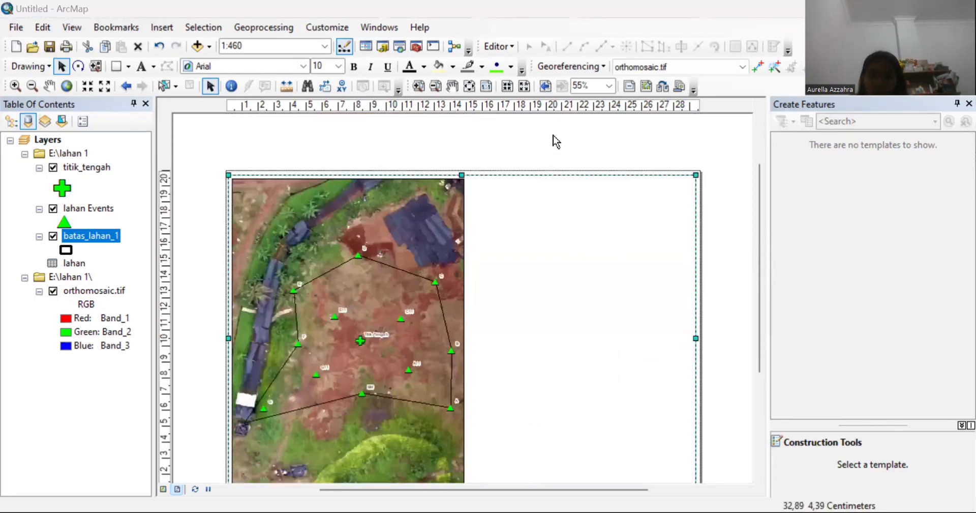
drag(478, 105, 472, 109)
click(474, 115)
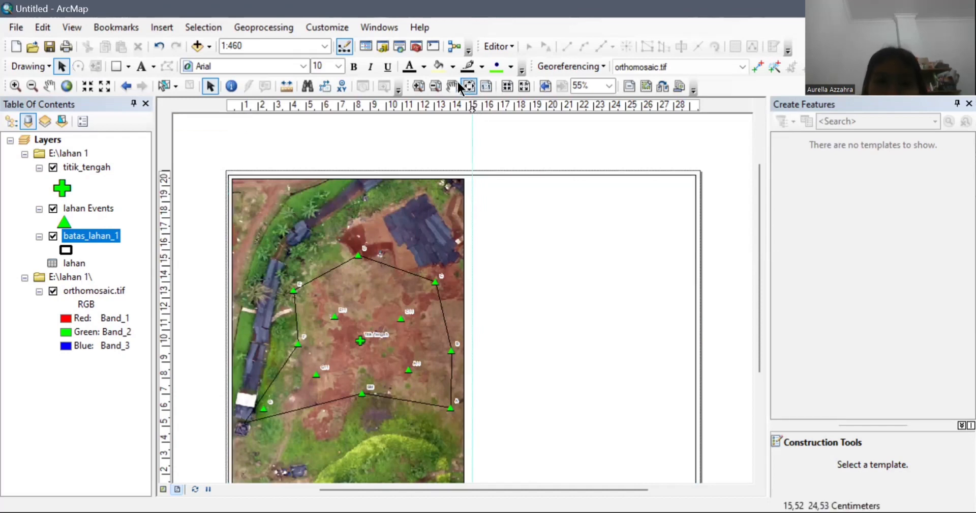
Step: Draw a vertical divider line from the map frame's top-right corner to the page bottom
click(128, 67)
click(152, 166)
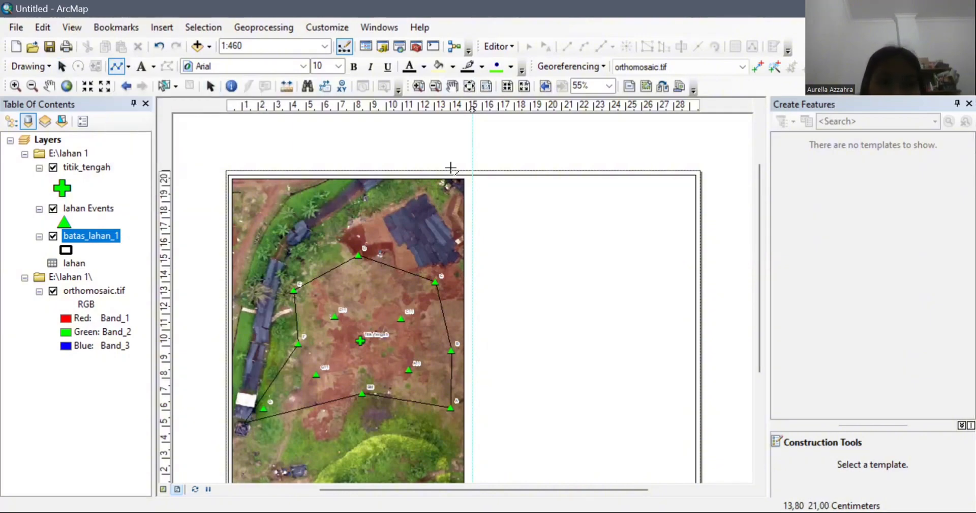
click(472, 176)
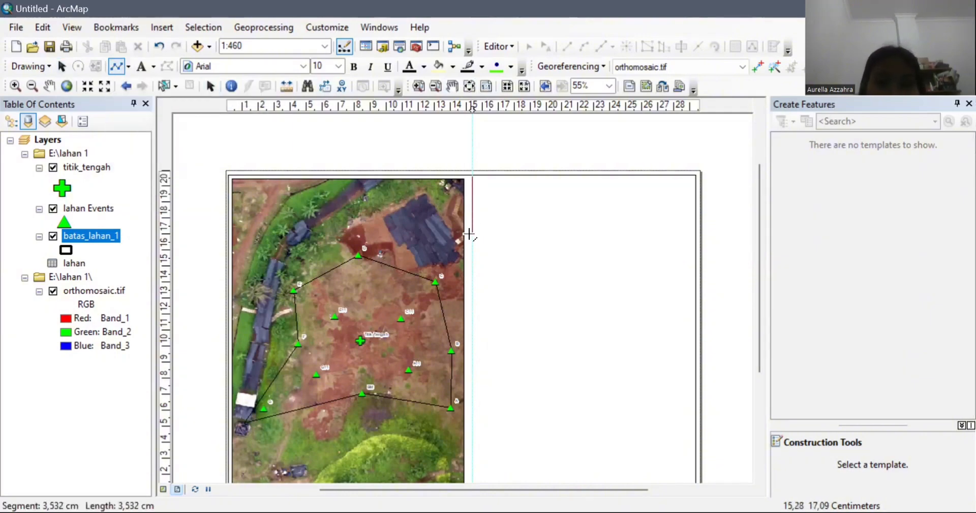
drag(760, 310, 734, 349)
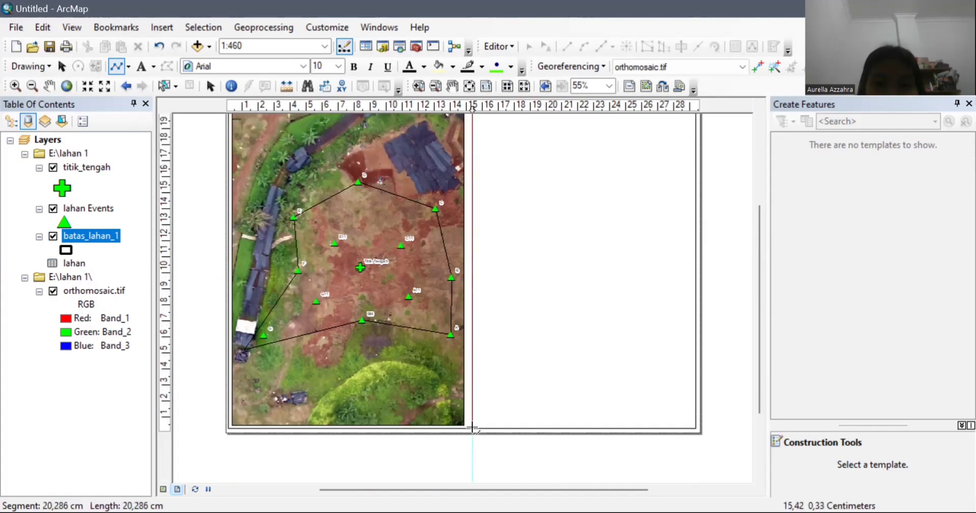
double_click(473, 427)
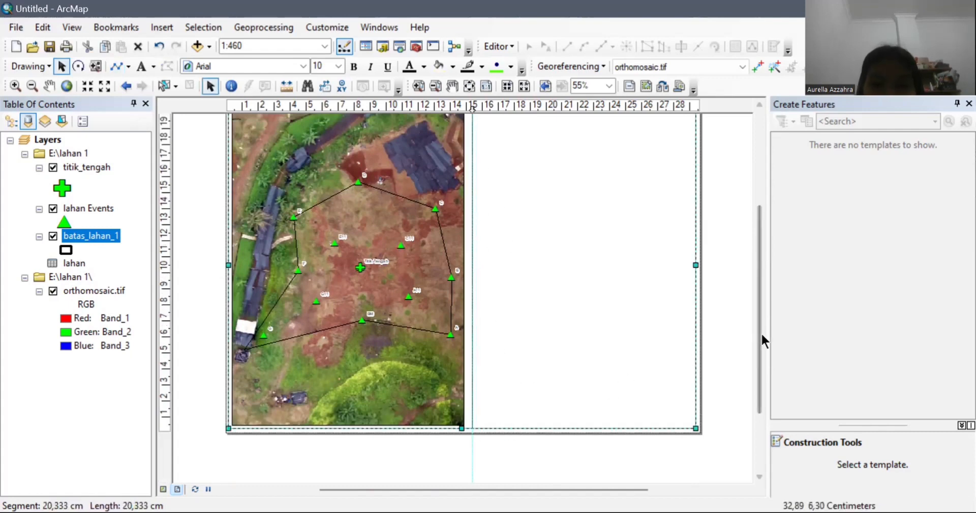
drag(761, 331, 758, 322)
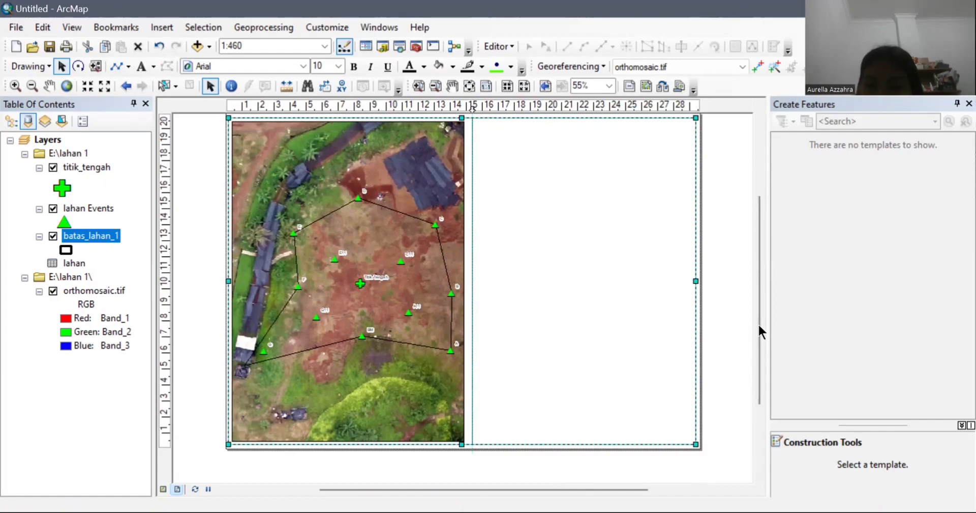
Step: Remove the vertical ruler guides next to the divider line
right_click(475, 164)
click(472, 130)
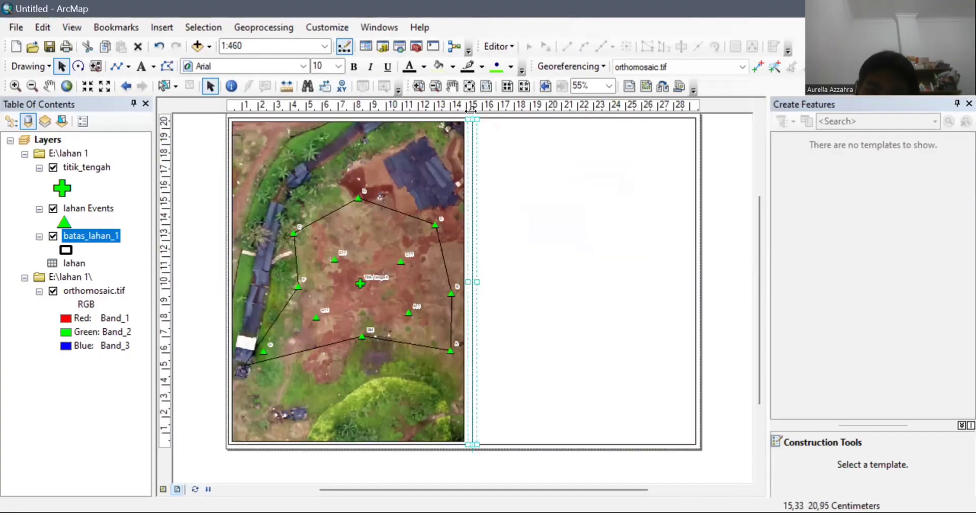
drag(472, 109, 471, 109)
right_click(476, 117)
click(472, 108)
right_click(472, 109)
click(525, 163)
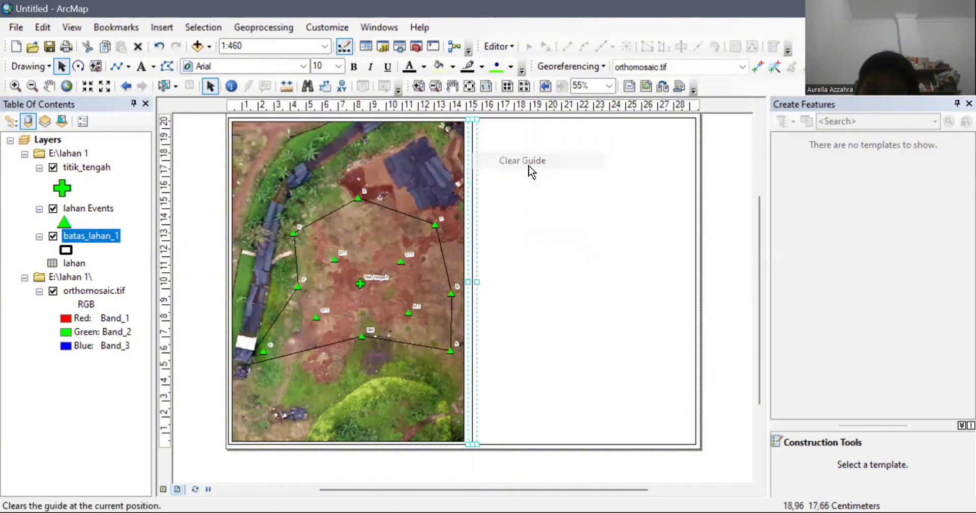
click(527, 183)
Step: Move the vertical divider line flush against the map's right edge
click(474, 199)
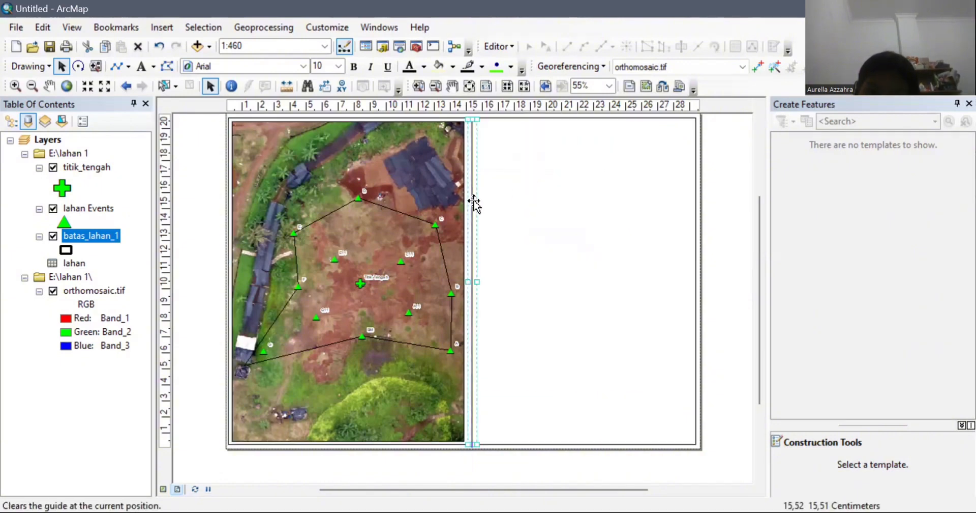
drag(474, 201, 473, 203)
click(473, 202)
click(472, 151)
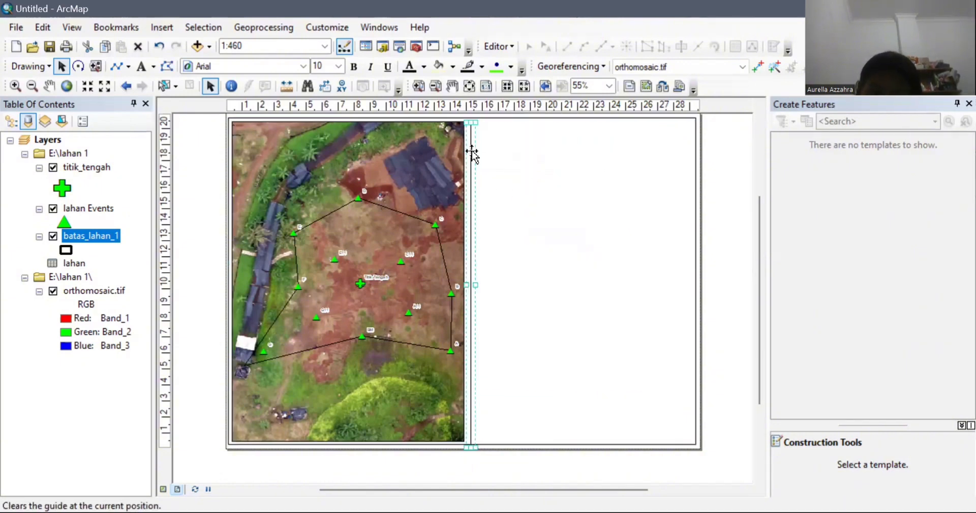
click(517, 148)
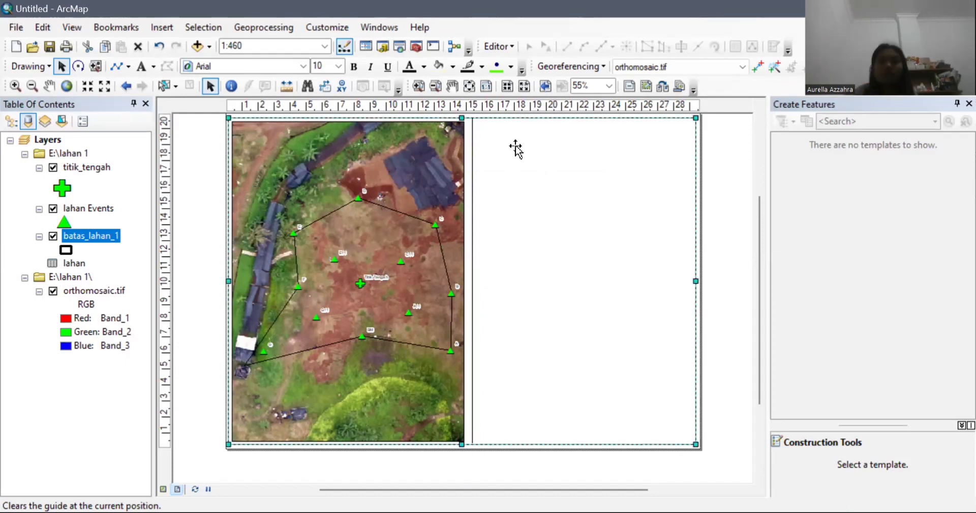
click(471, 156)
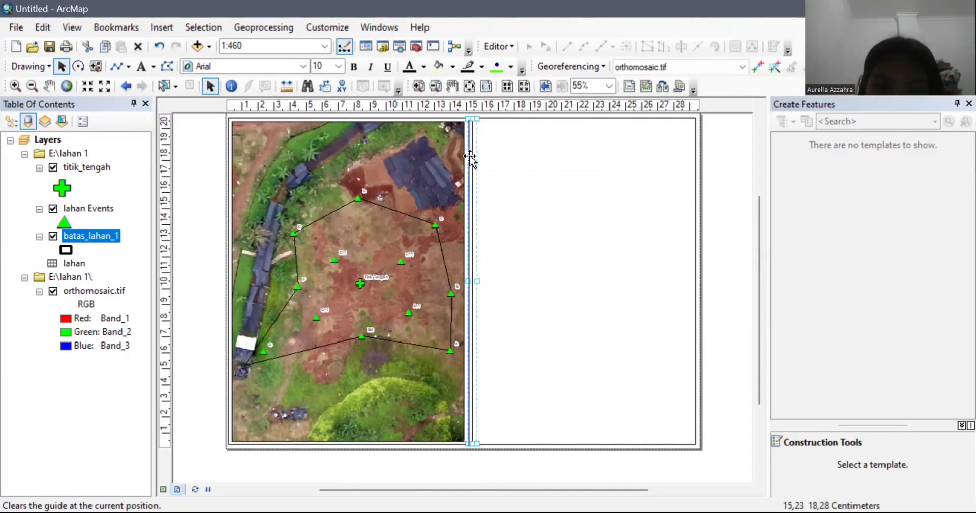
drag(471, 156, 471, 155)
click(625, 379)
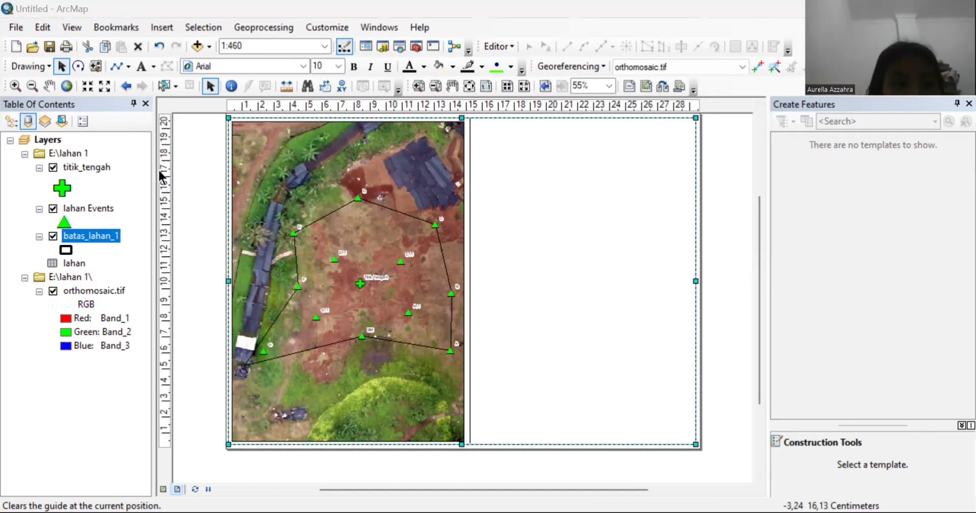
Step: Undo a trial horizontal line and set a horizontal guide at 18.90 cm
drag(166, 155, 166, 148)
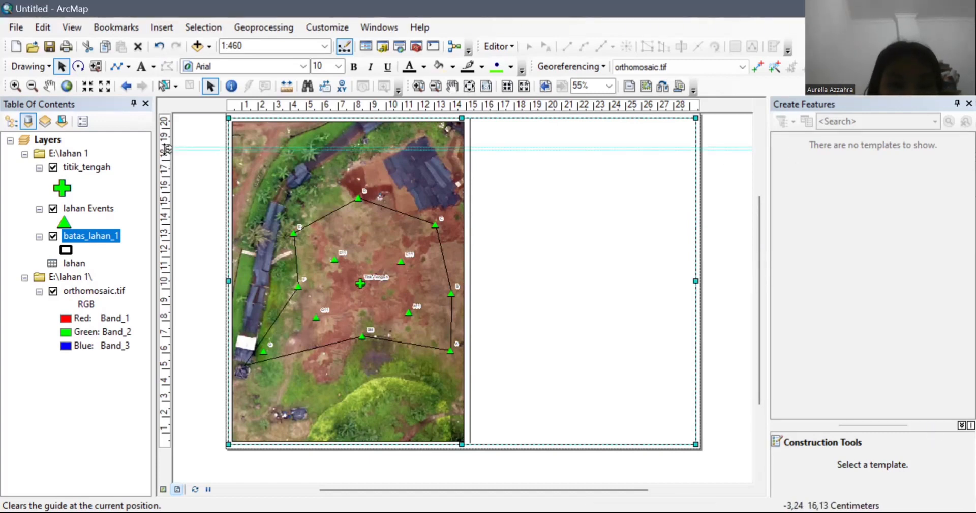
click(116, 67)
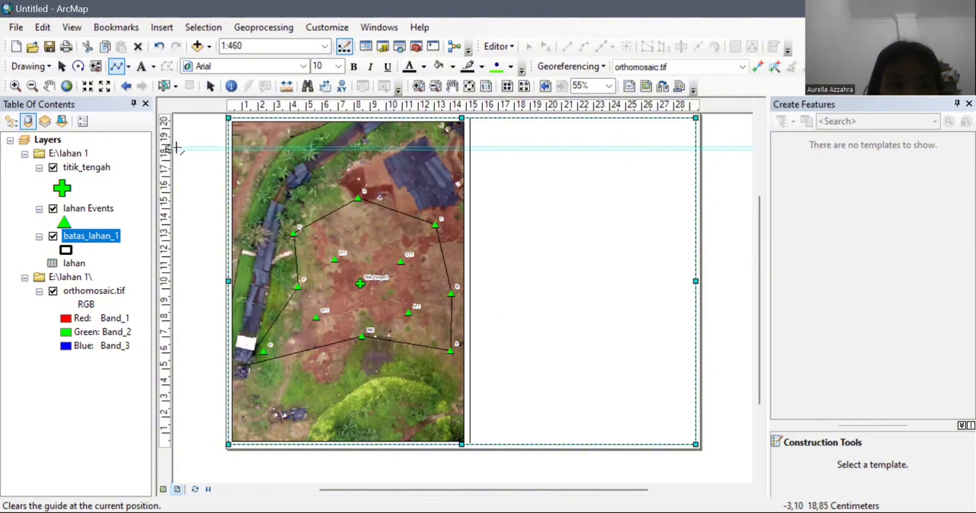
click(172, 147)
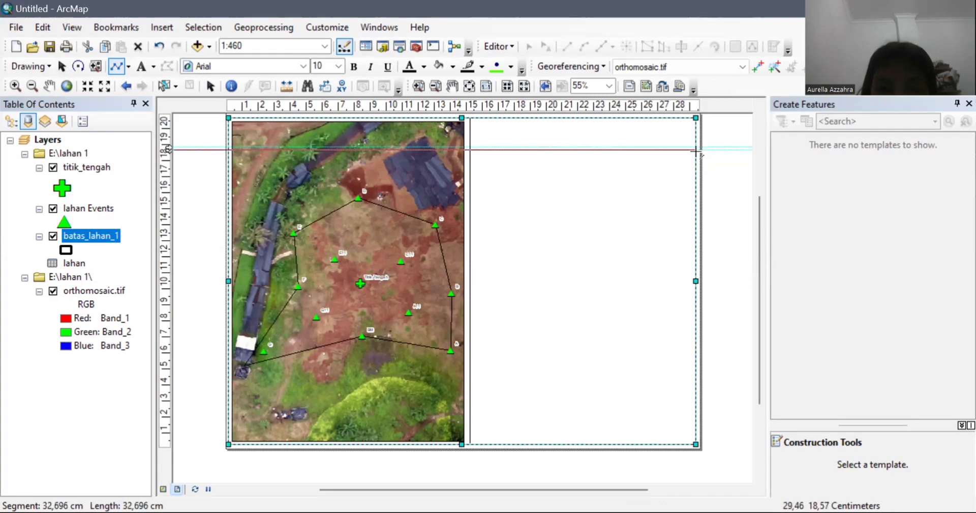
double_click(696, 150)
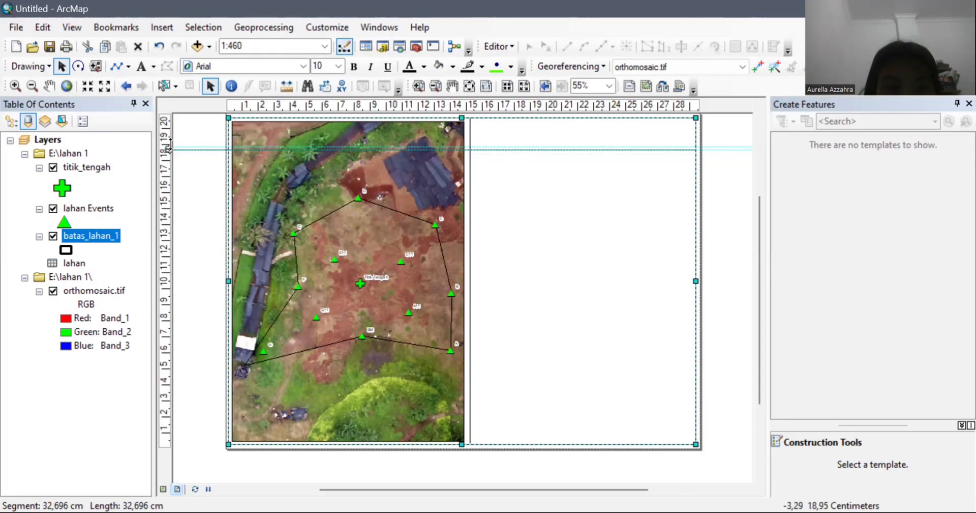
right_click(166, 148)
click(218, 193)
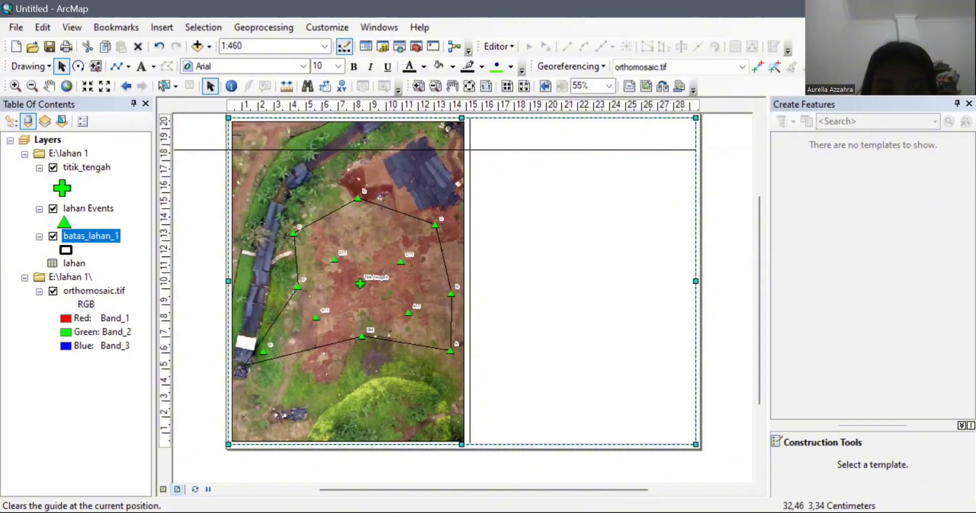
key(ctrl+z)
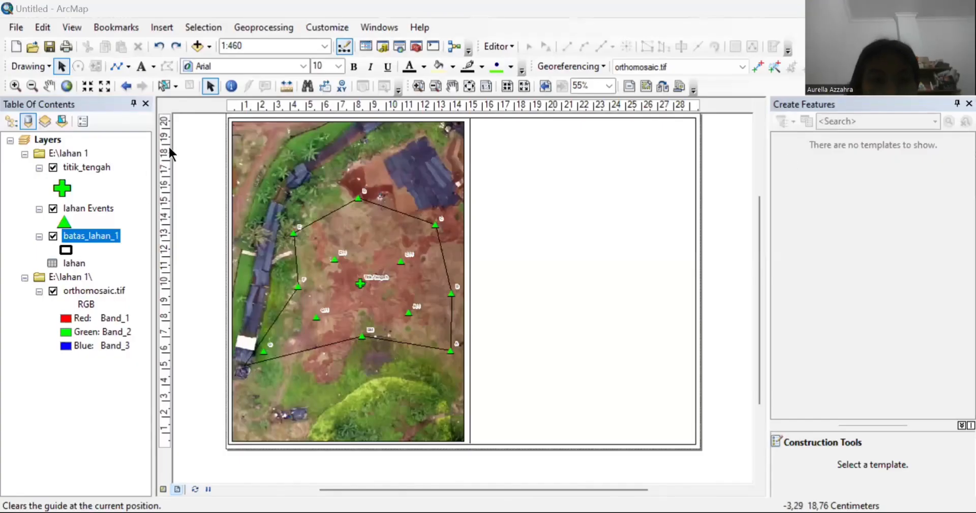
click(168, 143)
drag(169, 143, 169, 146)
Step: Draw a horizontal line along the guide from the divider to the page's right edge, then clear the guide
click(117, 66)
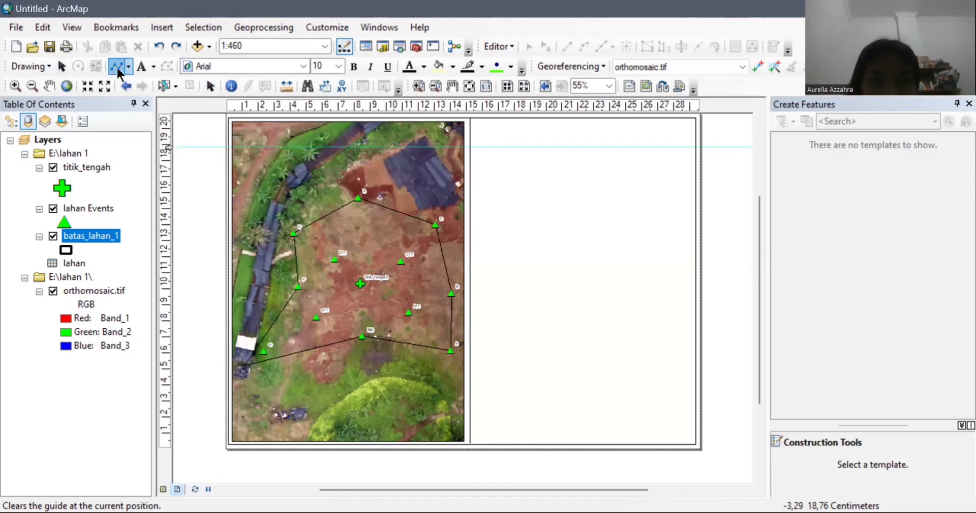
click(472, 146)
double_click(696, 147)
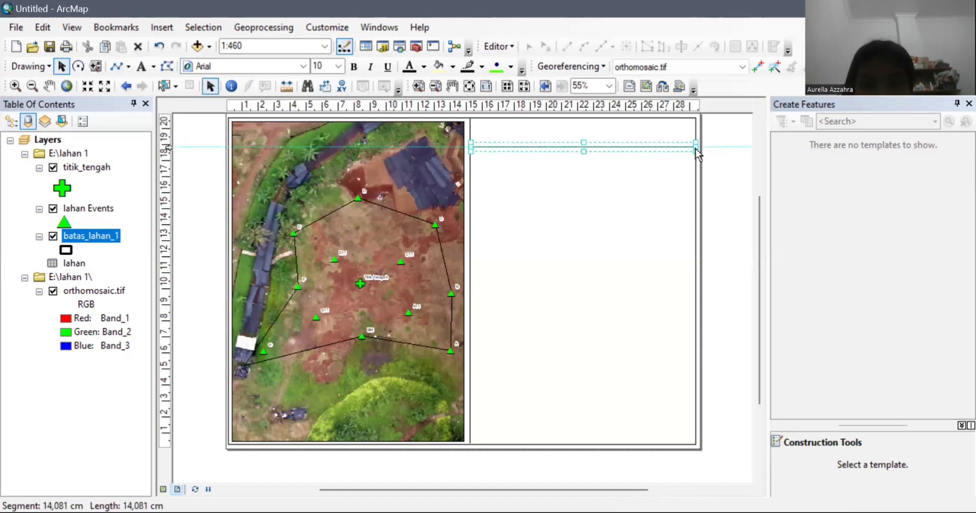
click(186, 156)
right_click(166, 147)
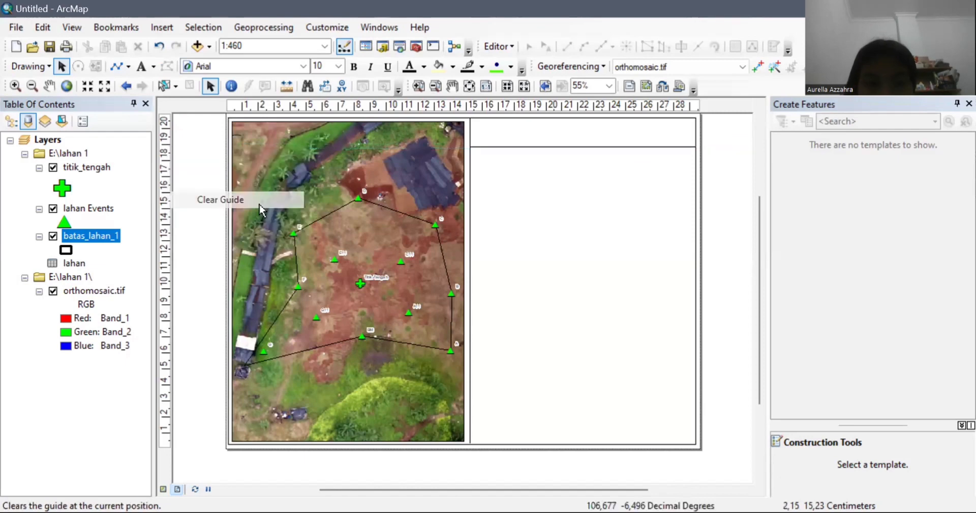
click(218, 199)
Step: Set the horizontal line's width to 2
click(566, 172)
click(565, 148)
right_click(564, 148)
click(636, 412)
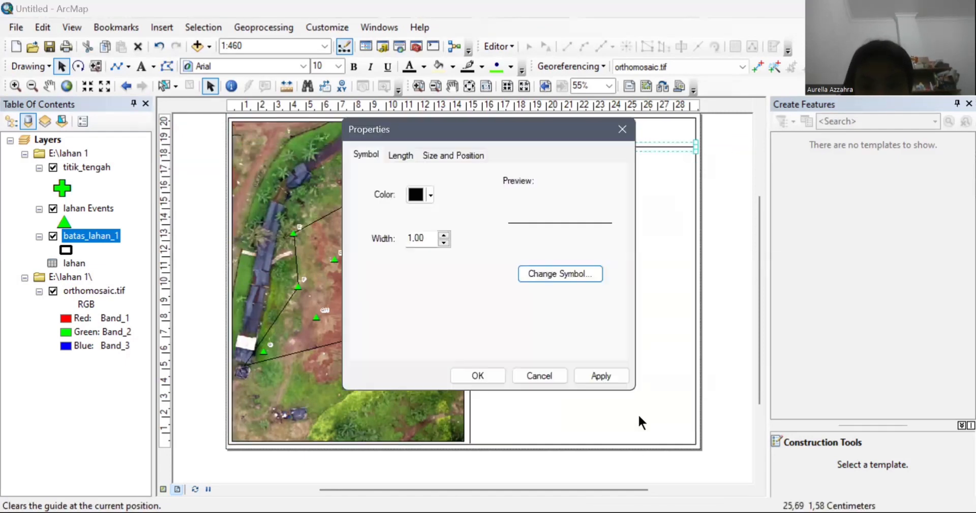
click(444, 234)
click(496, 379)
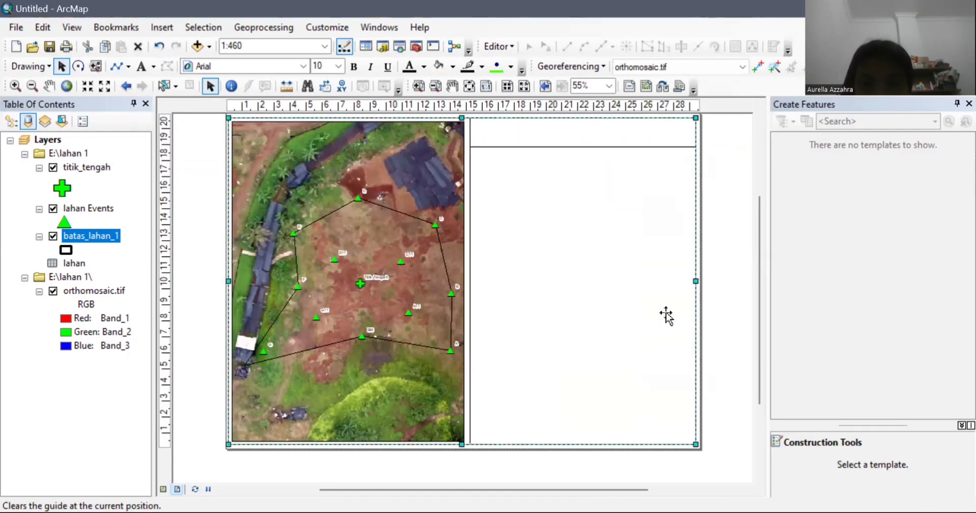
Step: Review the page frame's outline properties and confirm them
click(471, 227)
right_click(478, 227)
click(605, 118)
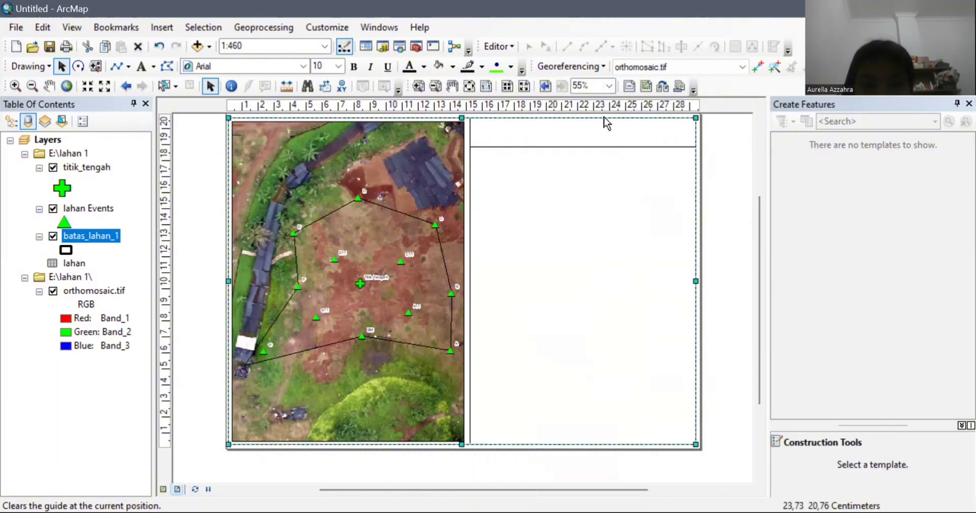
right_click(604, 118)
click(671, 378)
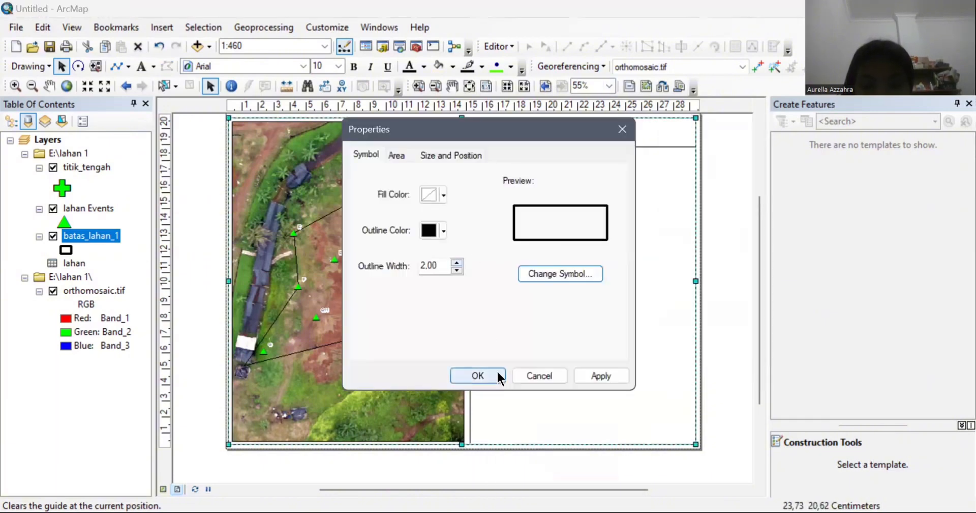
click(497, 377)
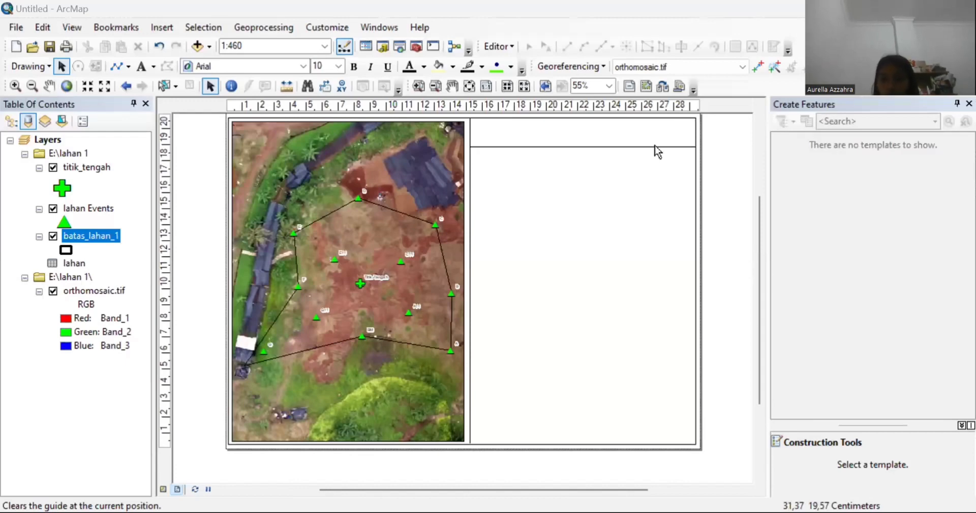
double_click(642, 132)
Step: Add a centre-aligned text element in the title strip
click(141, 66)
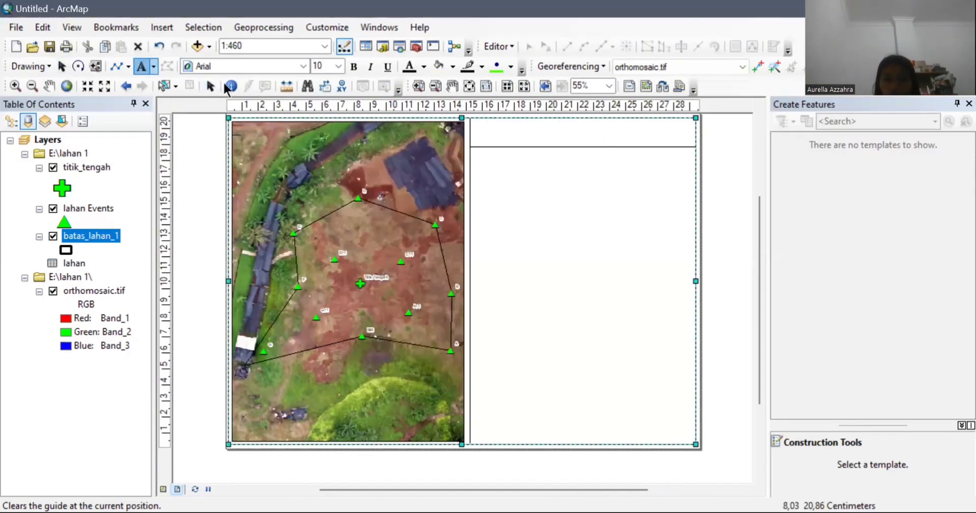
click(481, 125)
right_click(482, 124)
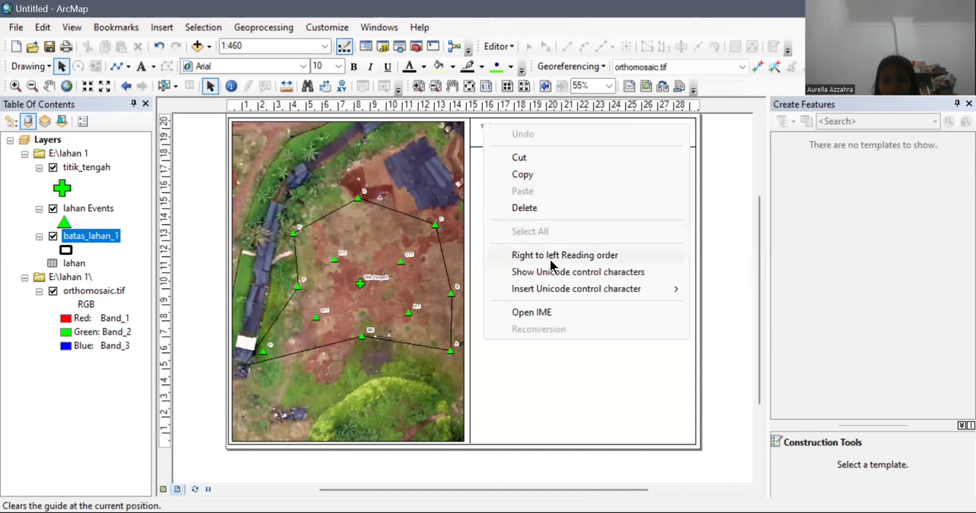
click(473, 134)
click(475, 133)
double_click(484, 127)
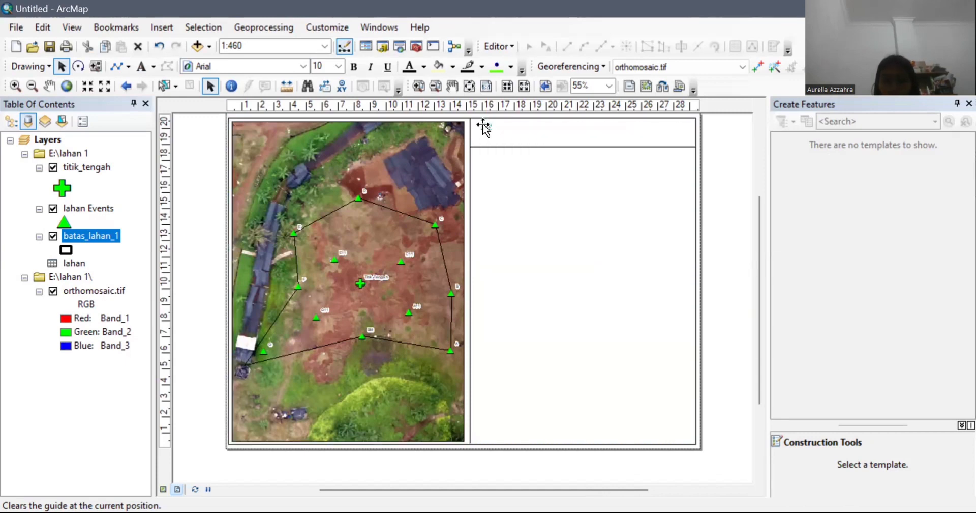
click(563, 276)
click(424, 177)
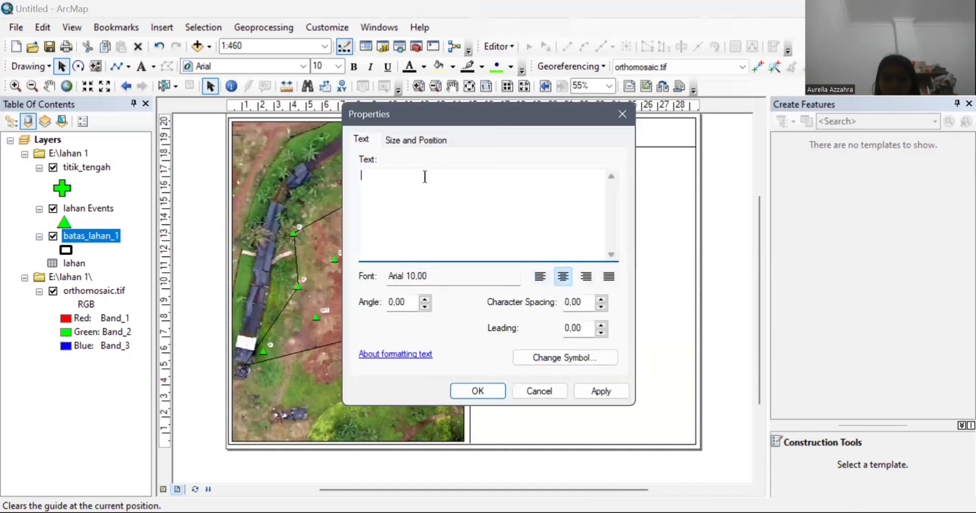
Step: Enter the institution text: ENGINEERING AKUAKULTUR, DEPARTEMEN BUDIDAYA PERAIRAN, FAKULTAS PERIKANAN, IPB UNIVERSITY, 2024
text(ENGINEERING)
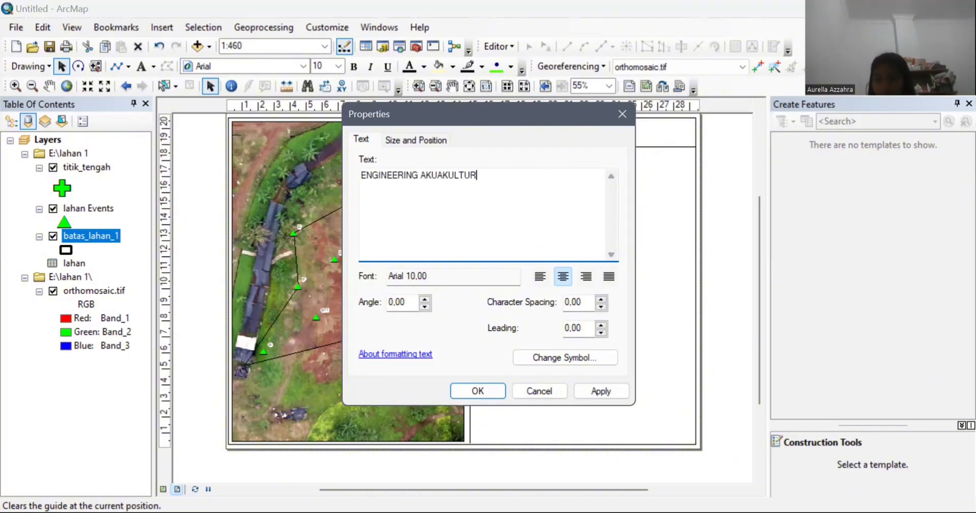
text( AKUAKULTUR)
key(Return)
text(DEPARTEMEN BUDIDAYA PERAI)
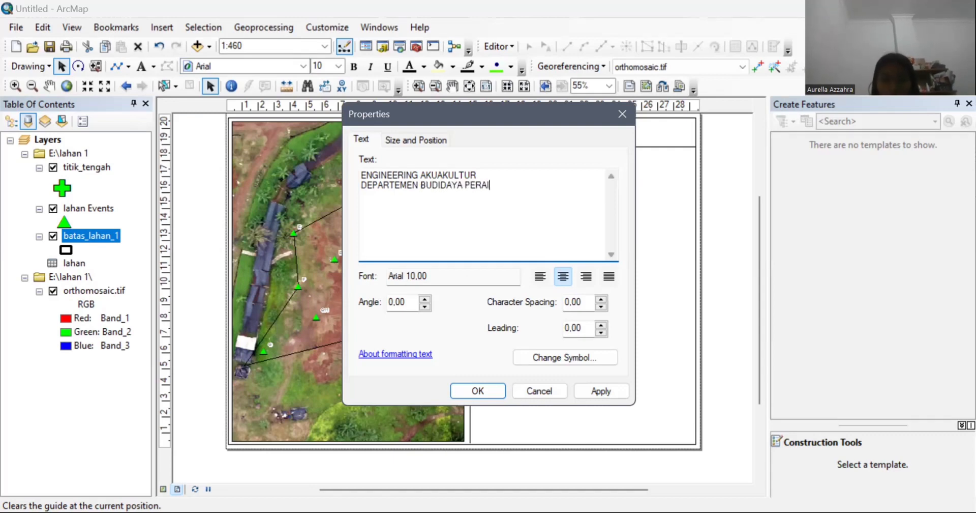
text(RAN FAKULTAS PERI)
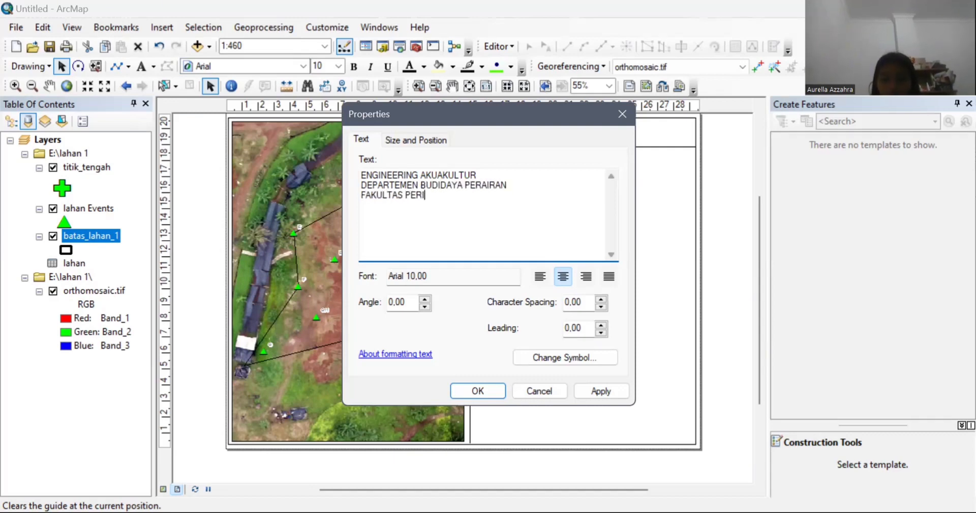
text(KANAN DAN ILMU KELAUTAN)
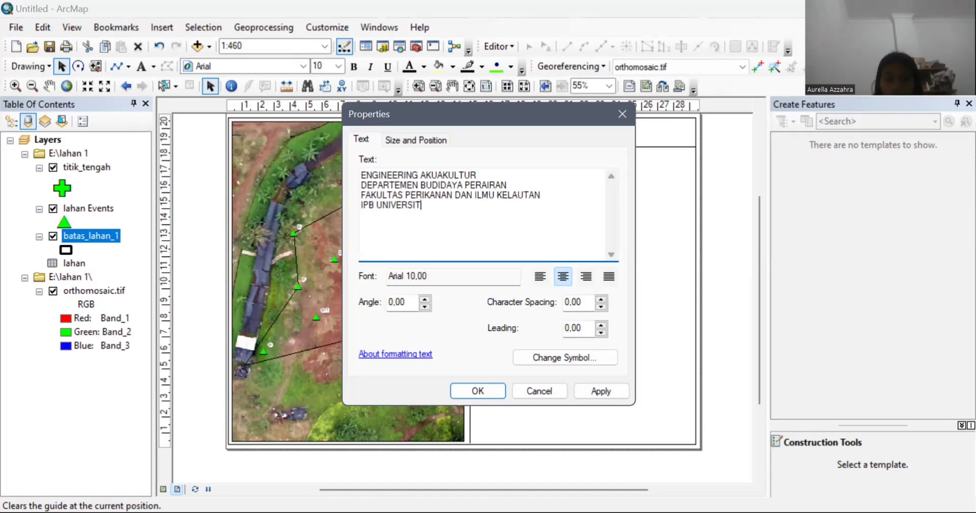
text(Y)
click(473, 393)
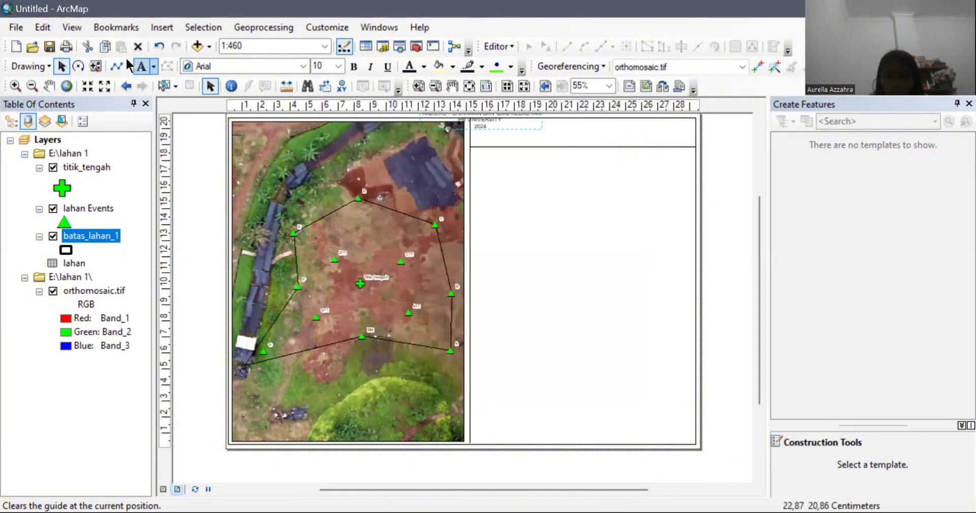
Step: Check the institution text's font settings and move the text down into the right panel
click(33, 21)
click(32, 21)
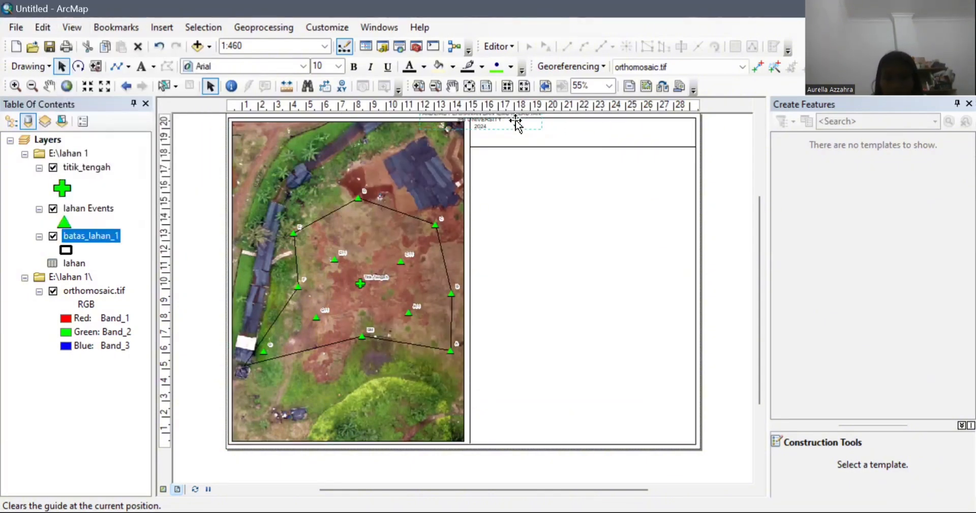
right_click(496, 124)
click(482, 125)
click(420, 275)
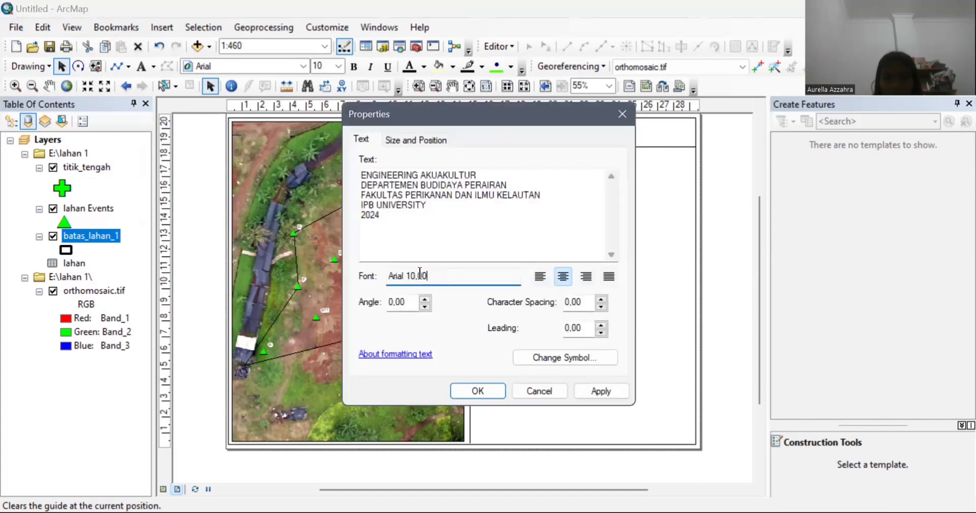
click(480, 388)
drag(497, 124, 562, 168)
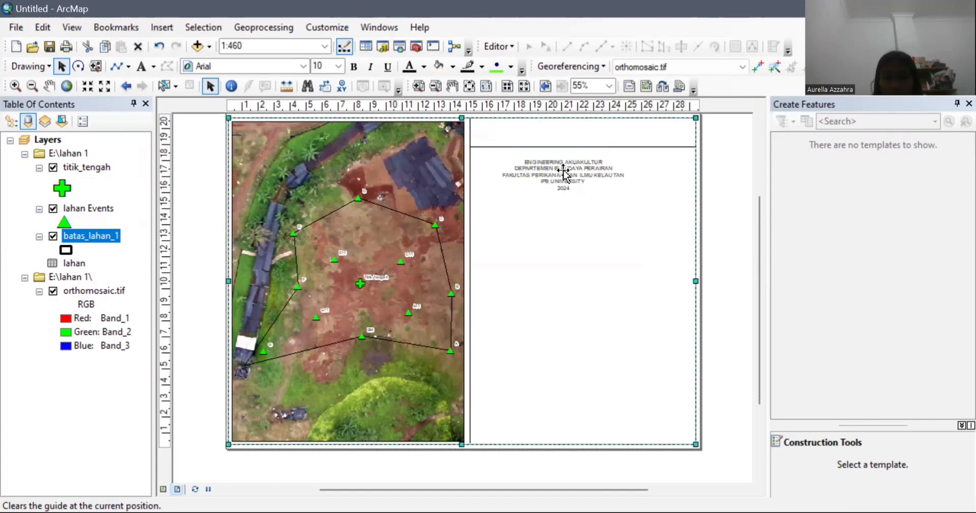
Step: Set the institution heading to Times New Roman, size 14, bold
click(160, 27)
click(289, 63)
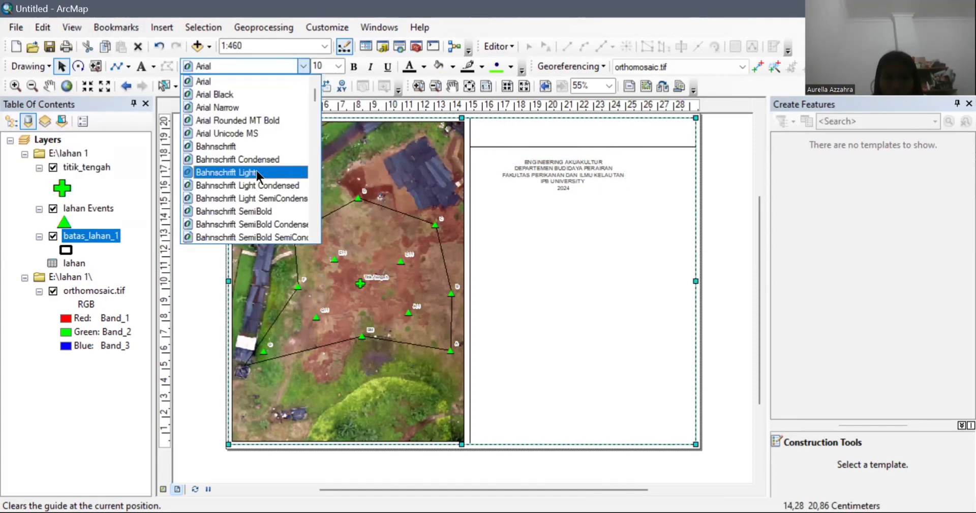
click(563, 169)
click(304, 66)
scroll(305, 138, down, 10)
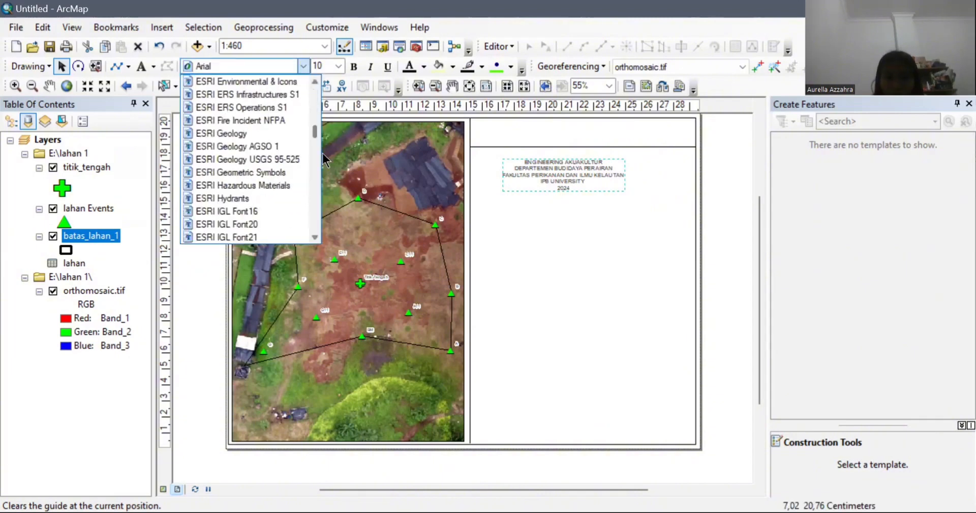
drag(315, 131, 316, 221)
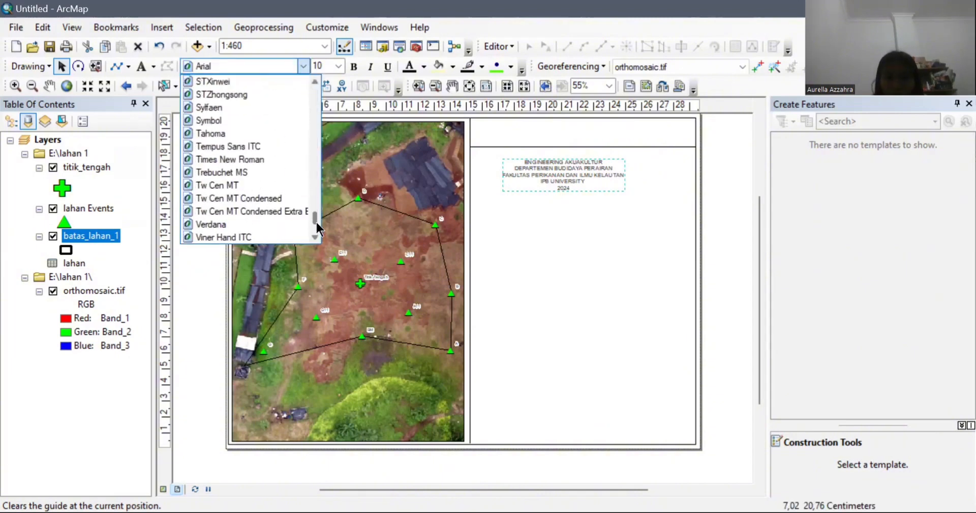
click(256, 159)
click(338, 66)
click(322, 136)
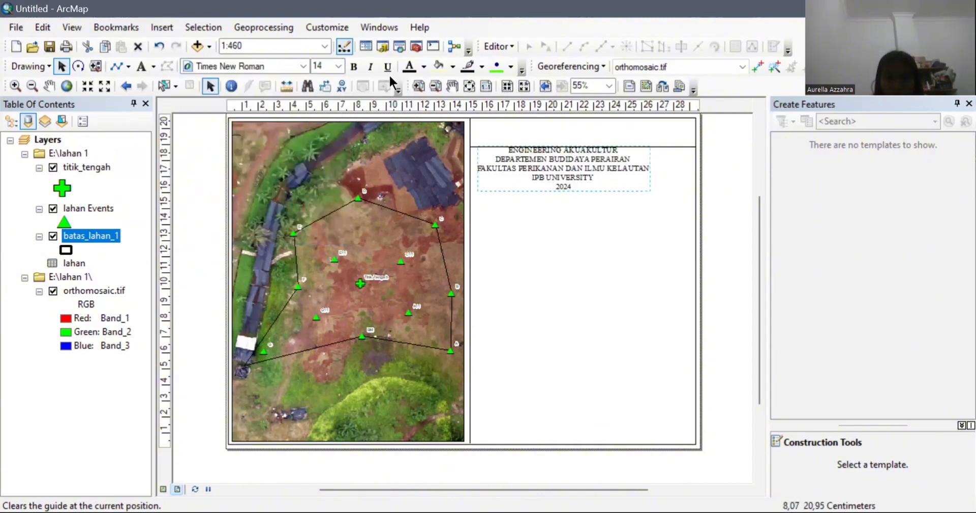
click(354, 67)
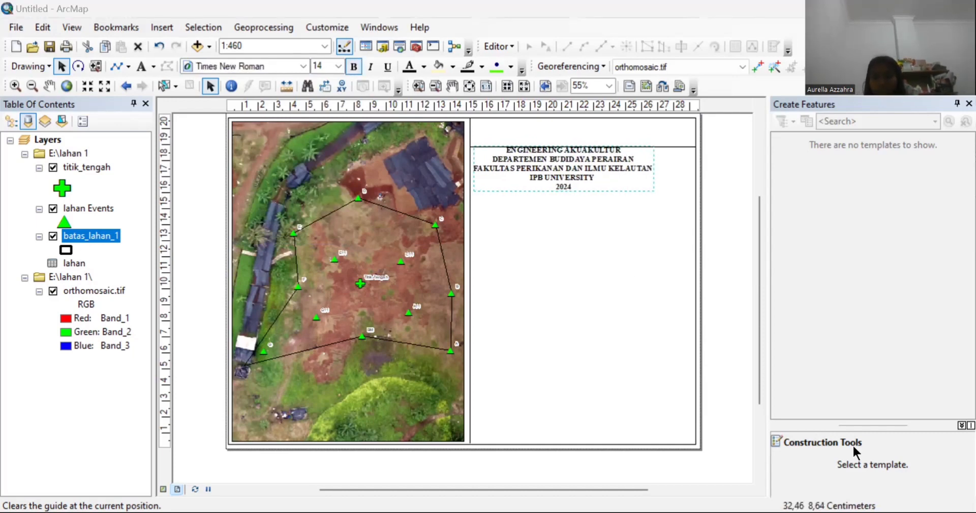
Step: Centre the heading in the top strip and lower the dividing line beneath it
drag(564, 155, 573, 127)
click(679, 147)
drag(679, 147, 679, 172)
click(570, 145)
drag(570, 146, 580, 158)
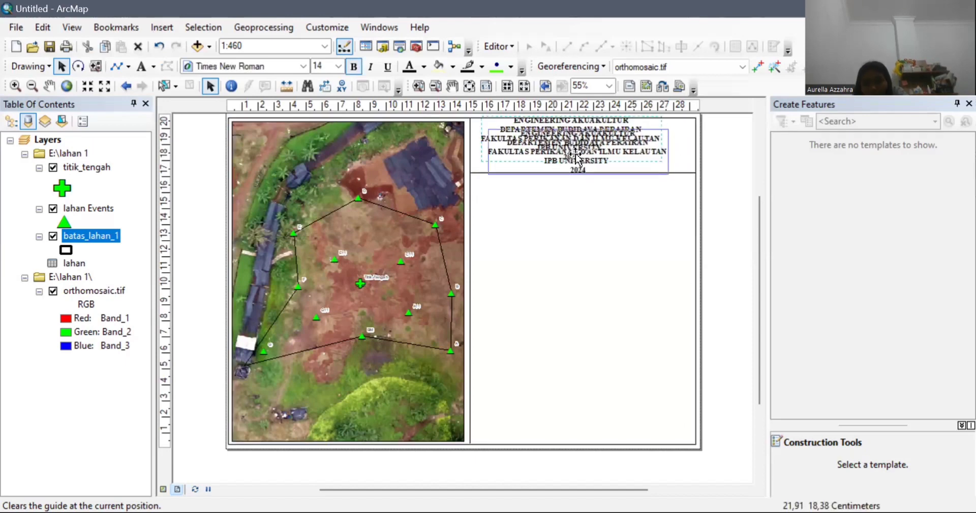
click(609, 212)
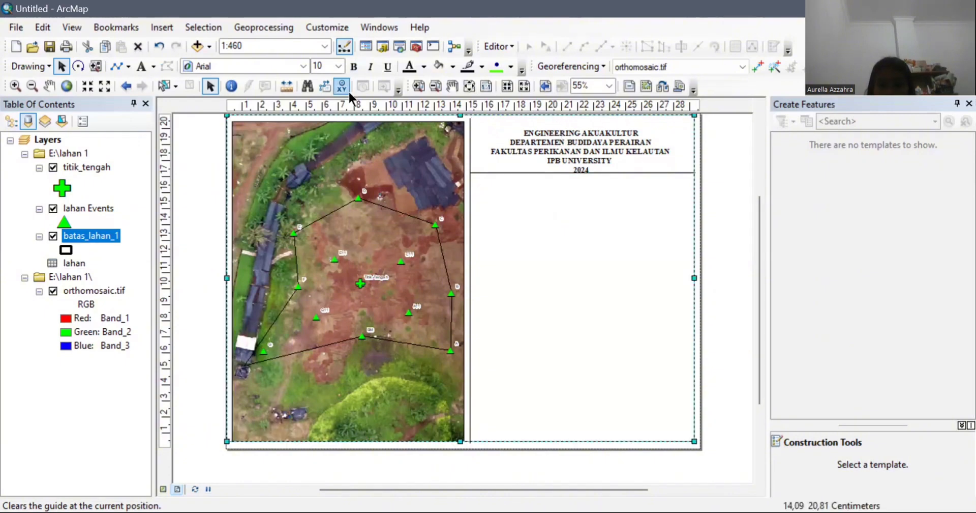
click(557, 152)
drag(558, 152, 557, 149)
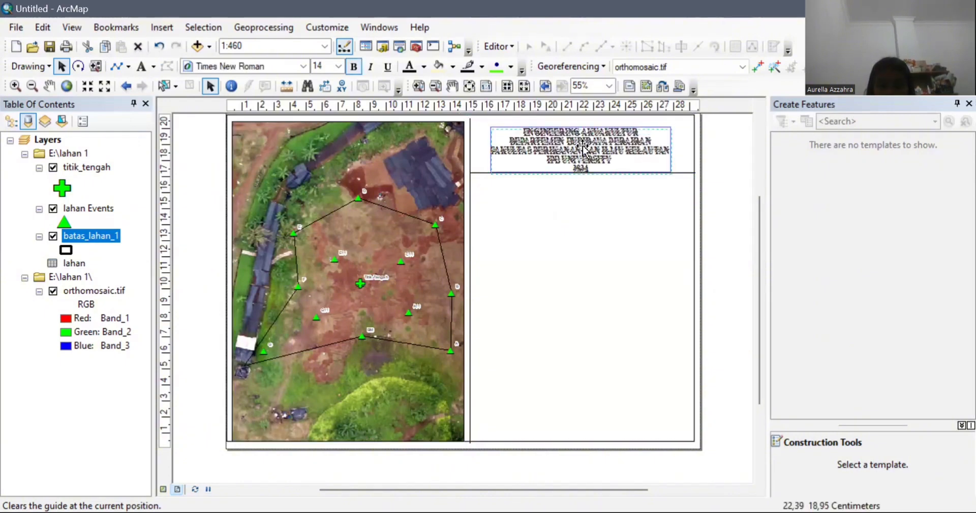
click(593, 261)
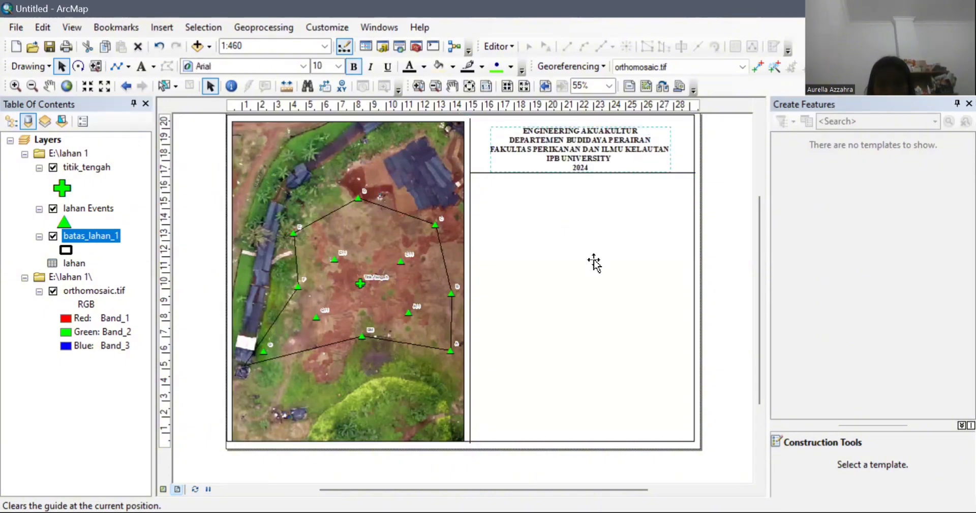
click(771, 420)
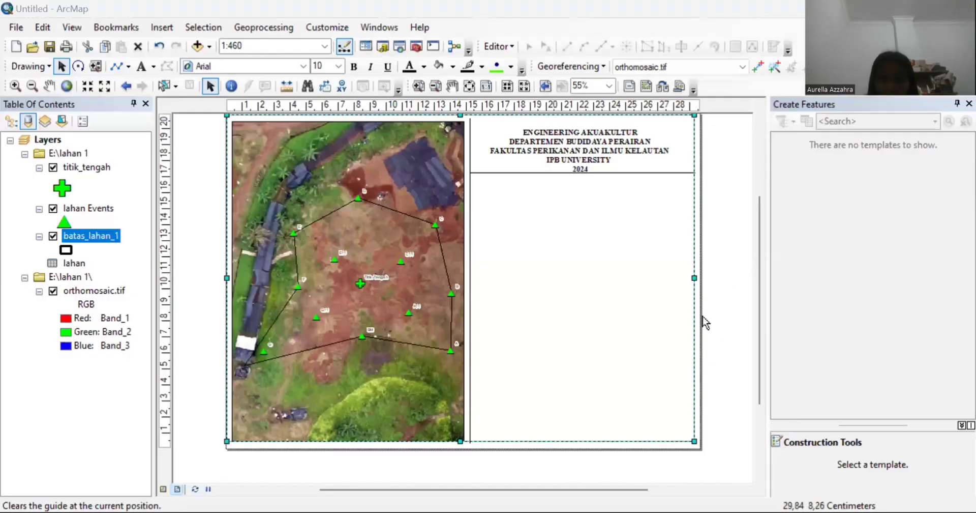
click(743, 388)
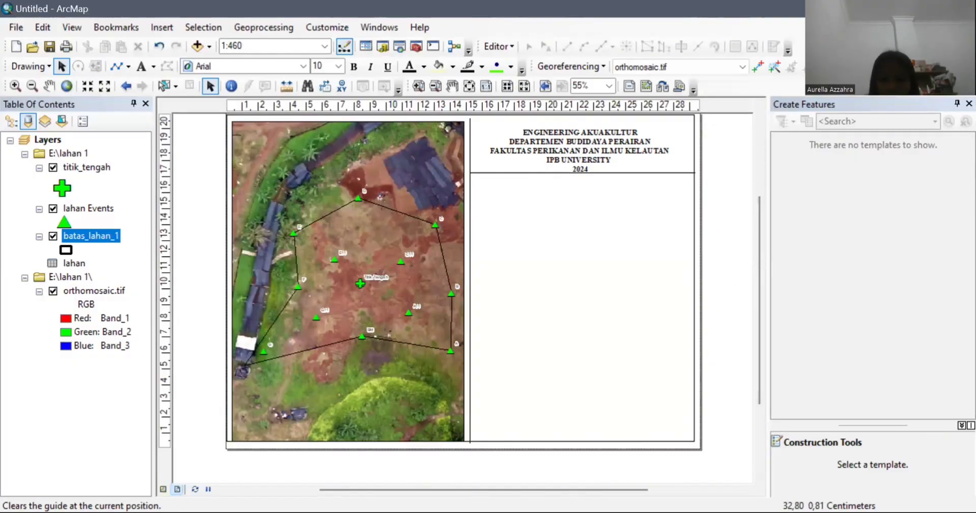
Step: Switch to the other window to fetch the Engineering of Aquaculture logo image
key(alt+Tab)
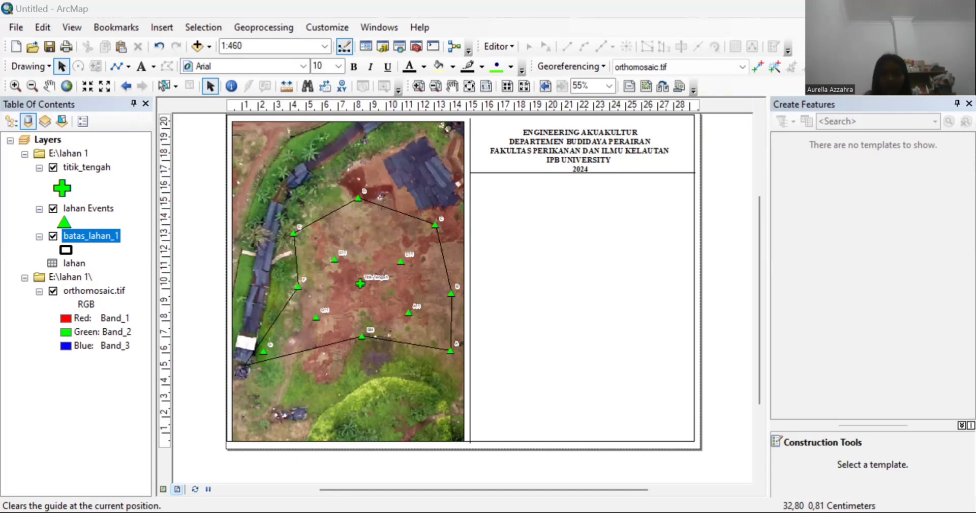
click(556, 199)
drag(759, 247, 758, 228)
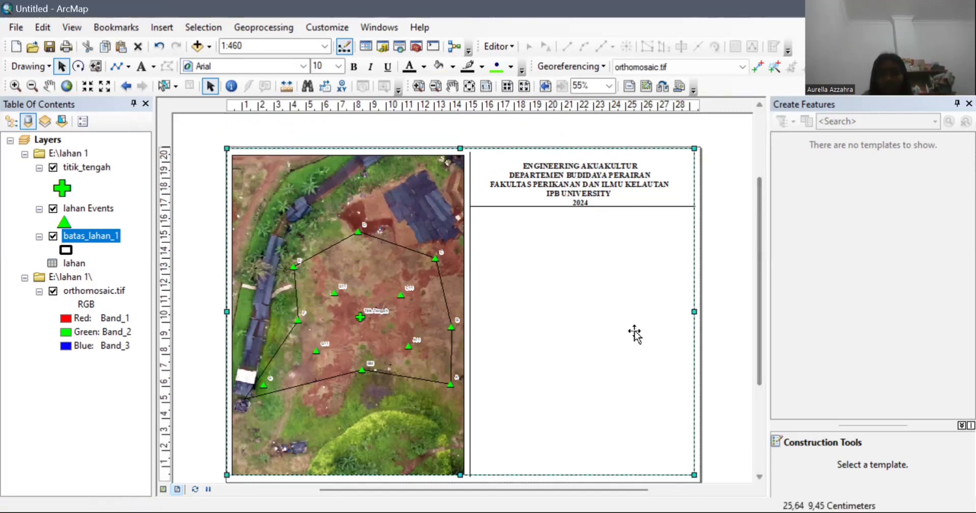
key(alt+Tab)
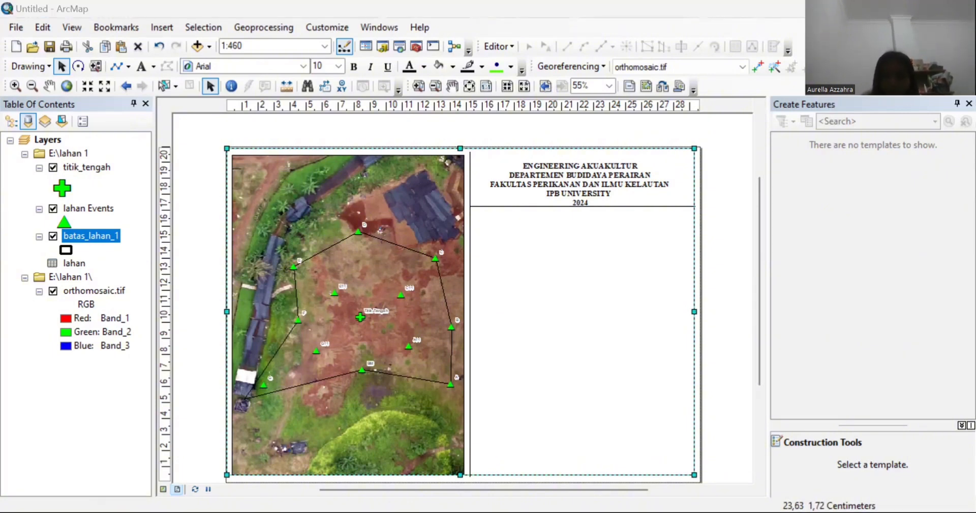
click(636, 238)
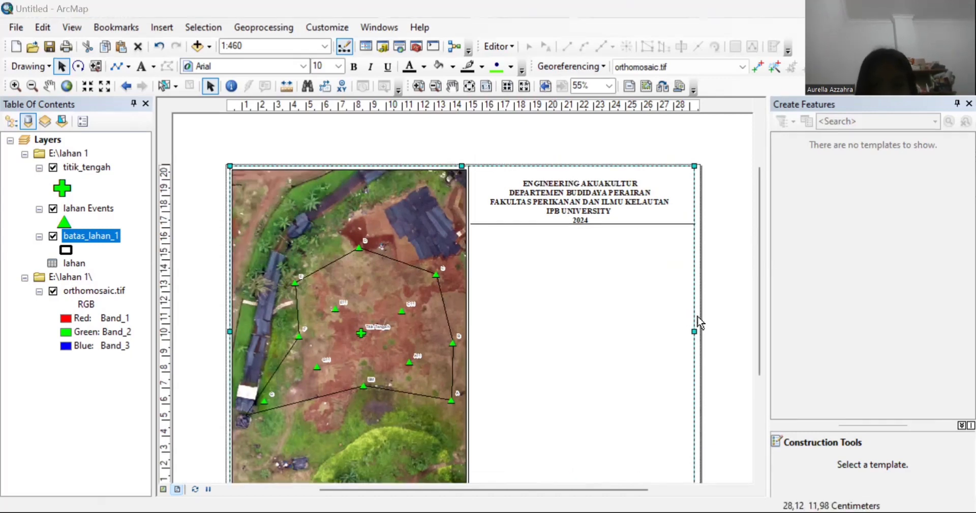
click(760, 370)
scroll(759, 371, down, 3)
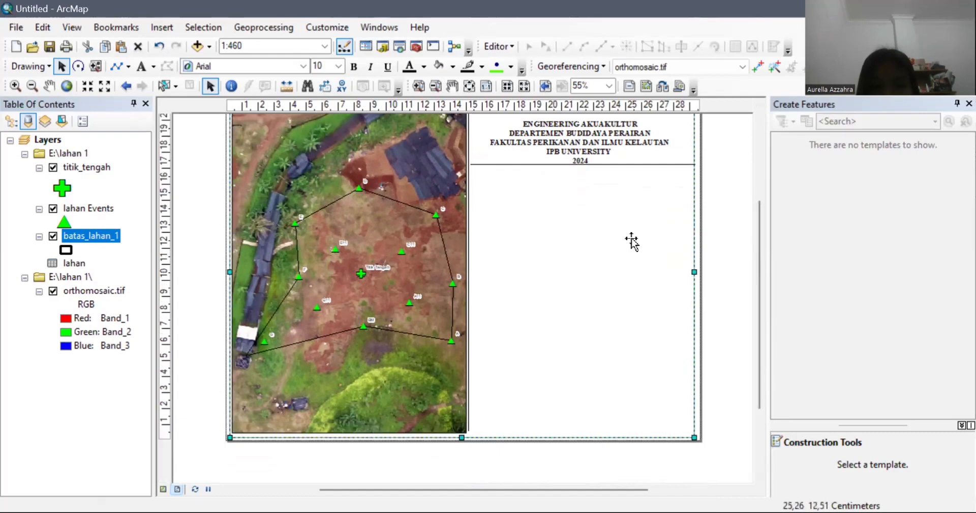
key(alt+Tab)
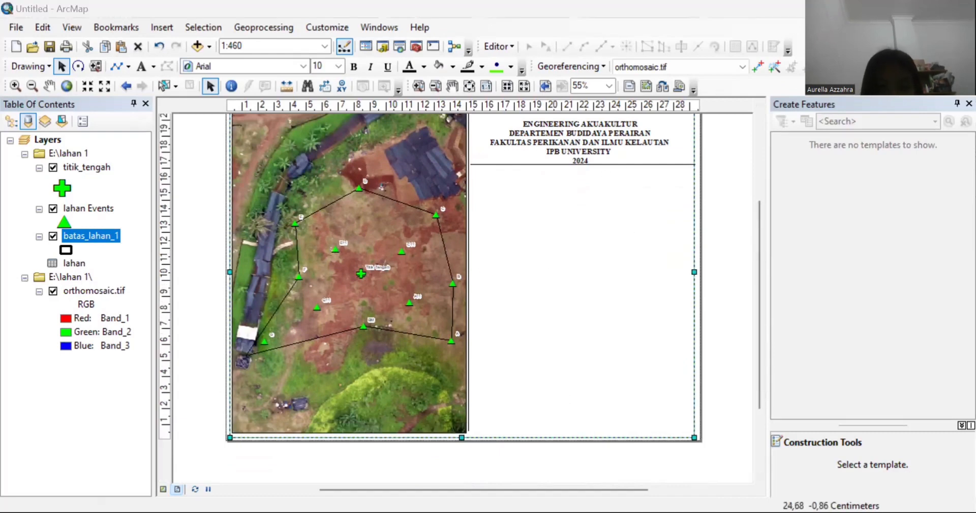
key(alt+Tab)
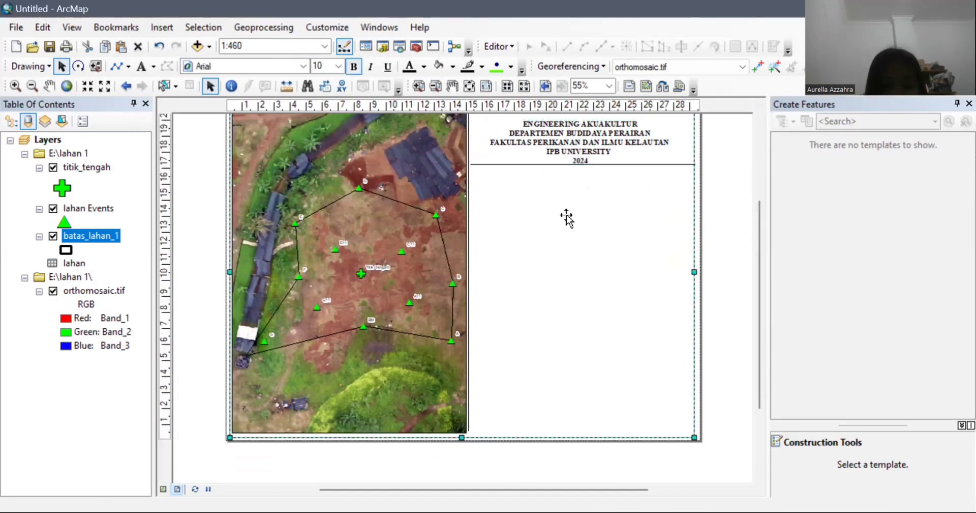
Step: Delete the unwanted element and shrink the logo into the right panel
right_click(585, 240)
click(606, 296)
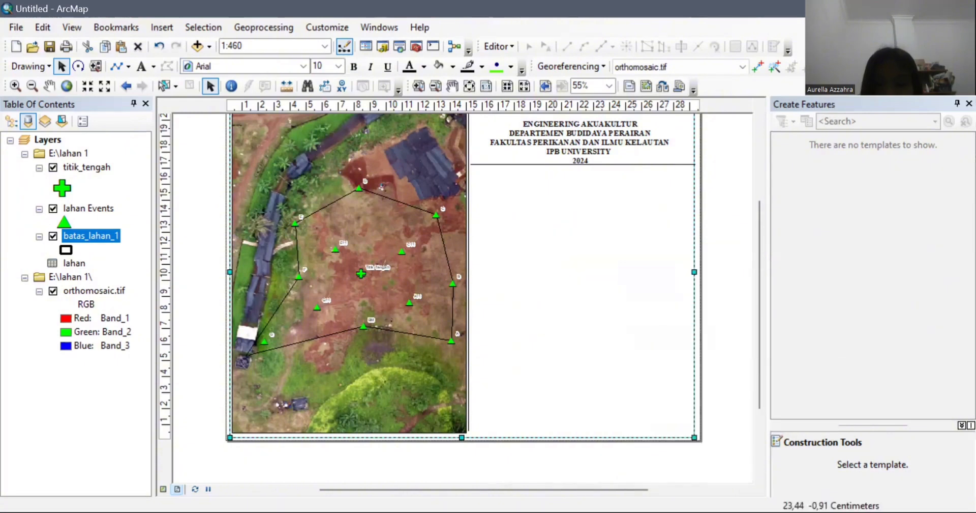
key(alt+Tab)
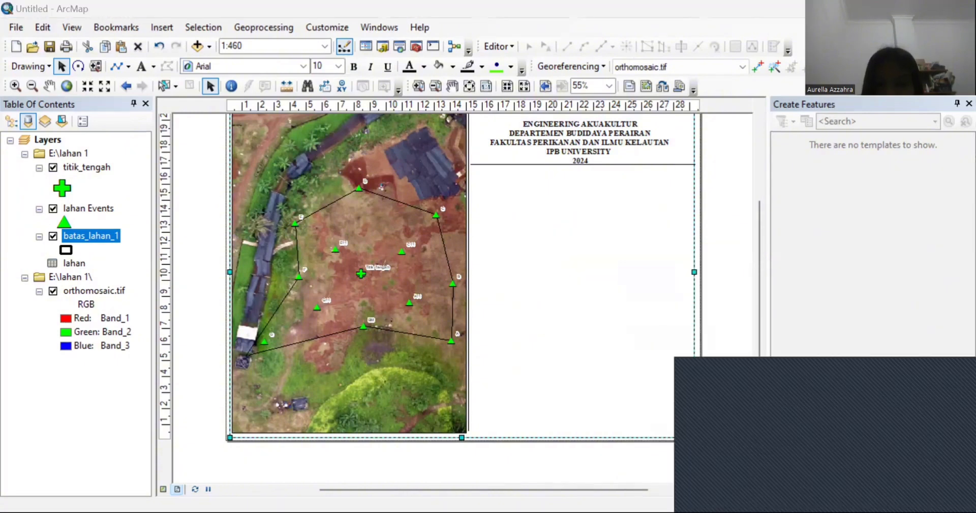
right_click(627, 205)
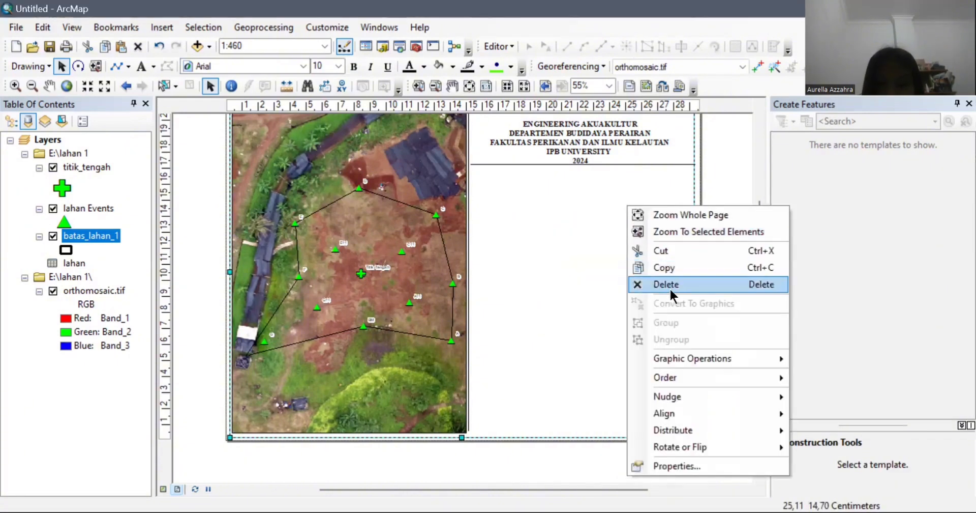
click(471, 238)
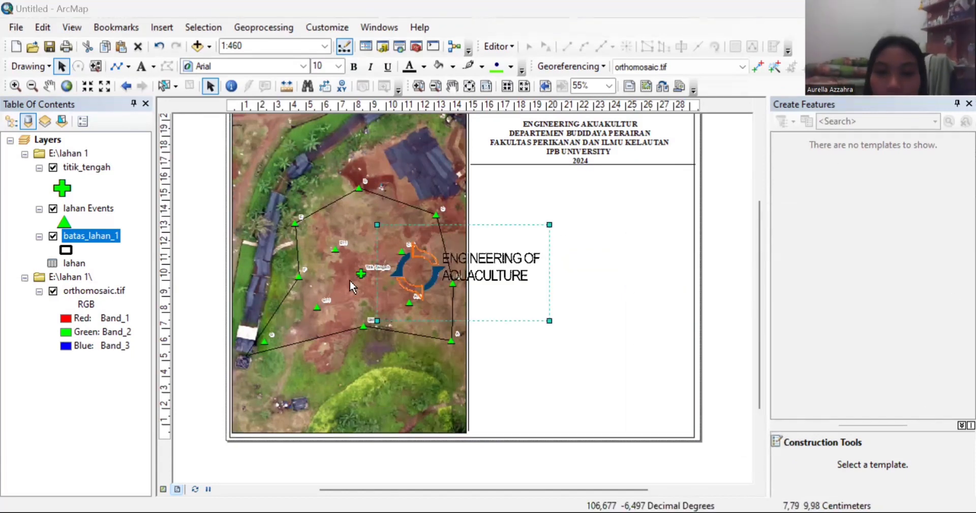
drag(476, 278, 578, 220)
scroll(759, 236, up, 3)
Step: Shrink the aquaculture logo above the heading and nudge the heading text into place
mouse_move(524, 243)
mouse_down()
mouse_move(562, 221)
mouse_move(530, 239)
mouse_up()
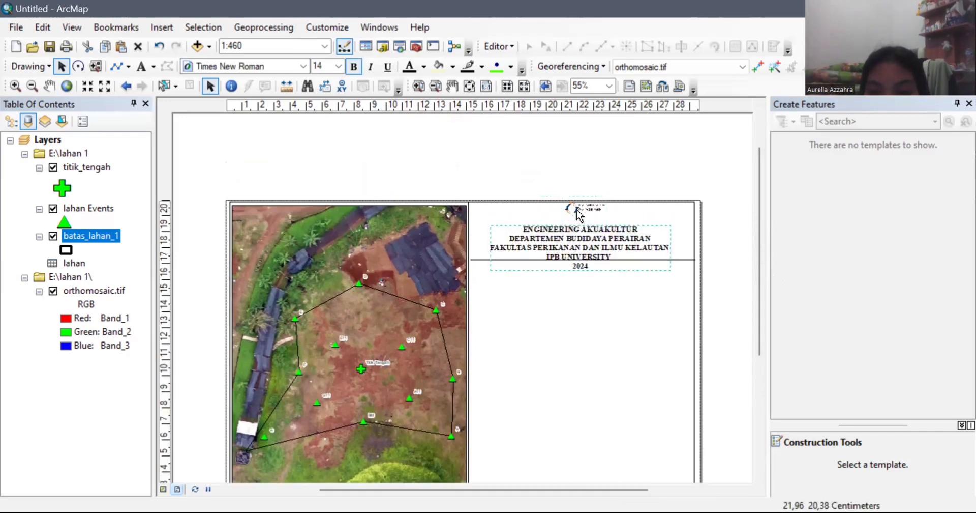
drag(577, 209, 535, 225)
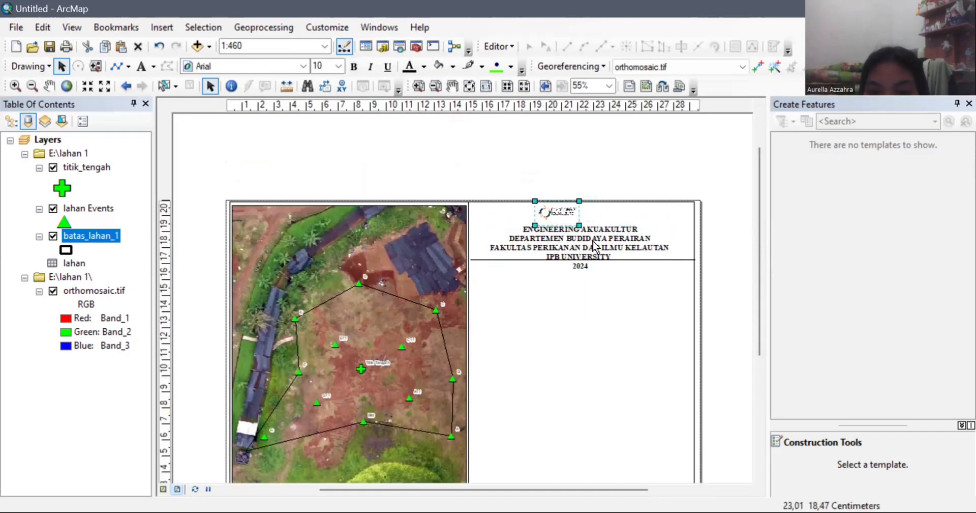
drag(592, 240, 594, 236)
click(644, 375)
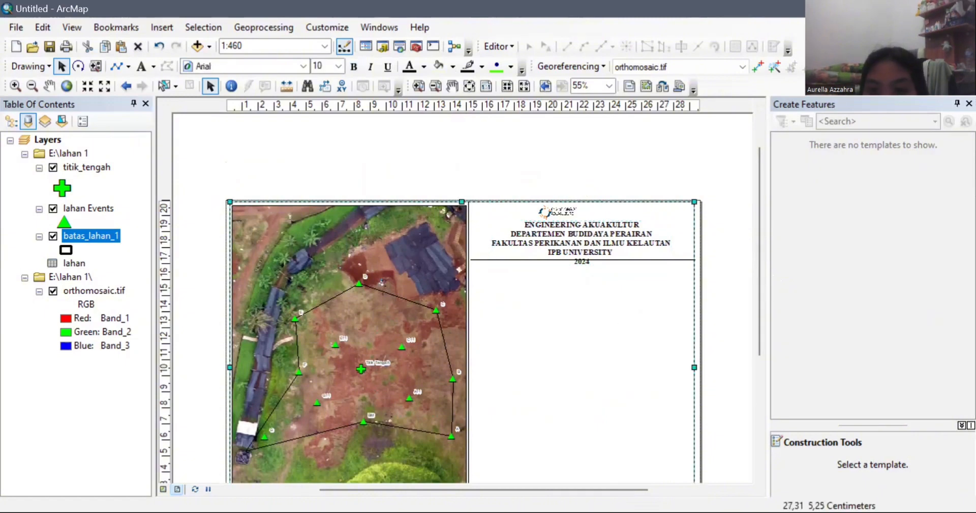
Step: Drop the IPB University logo onto the title block header beside the aquaculture logo
key(alt+Tab)
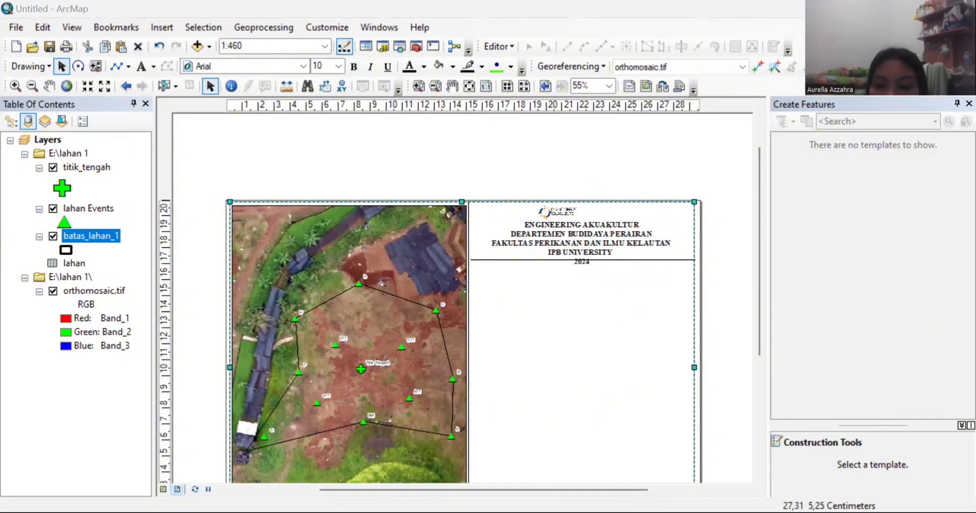
key(alt+Tab)
key(ctrl+v)
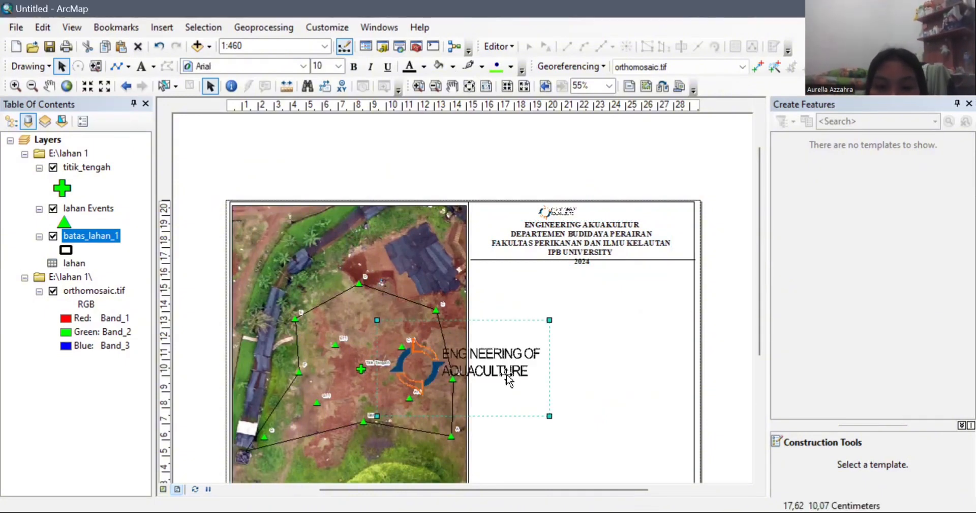
right_click(508, 377)
click(547, 182)
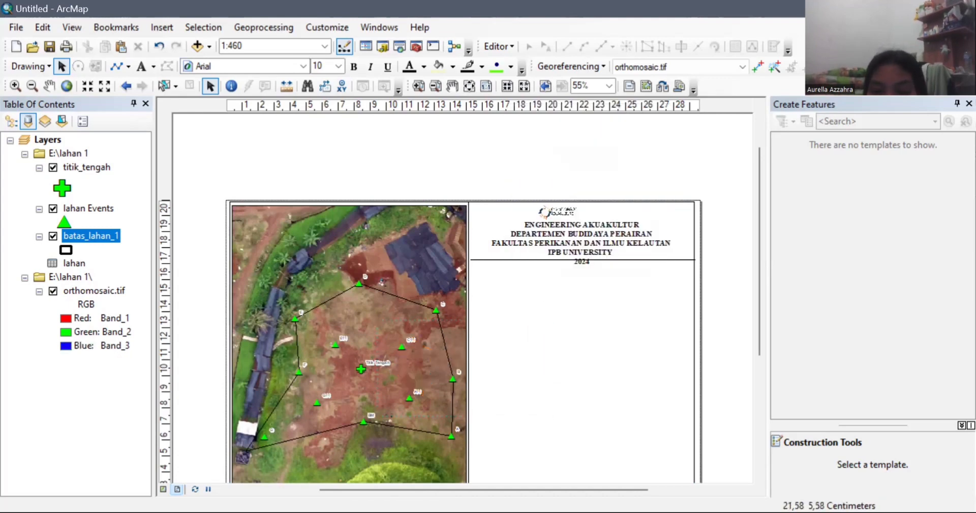
key(alt+Tab)
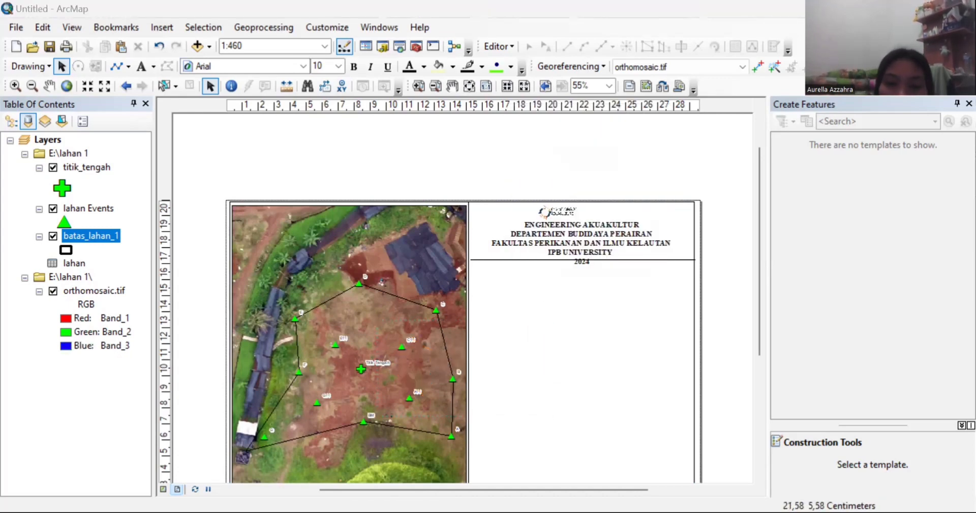
click(533, 291)
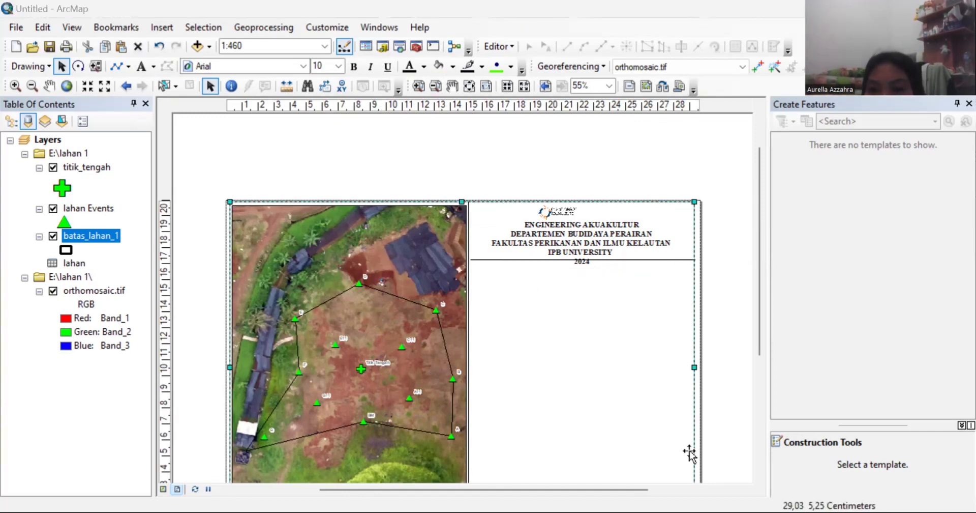
drag(689, 452, 593, 214)
click(922, 426)
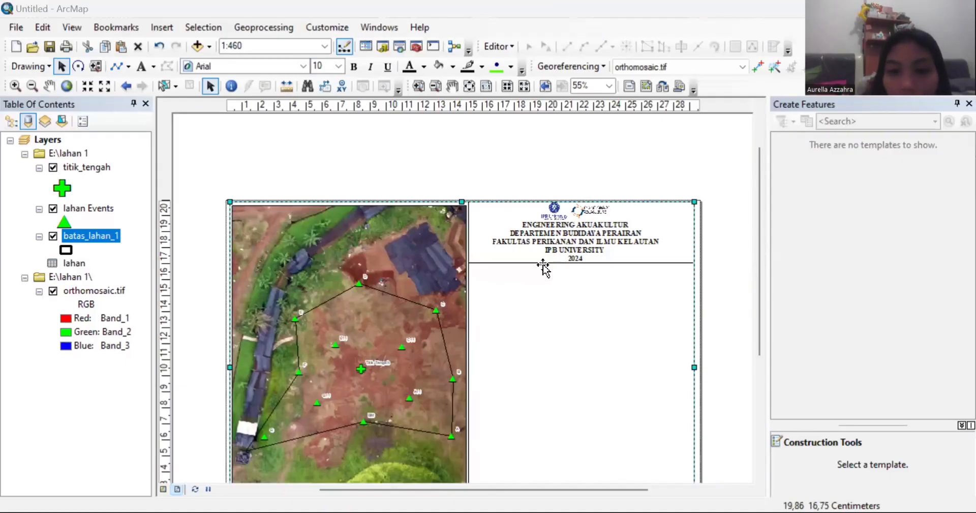
Step: Duplicate the header divider line and move the copy down to form a title box
click(545, 262)
click(482, 262)
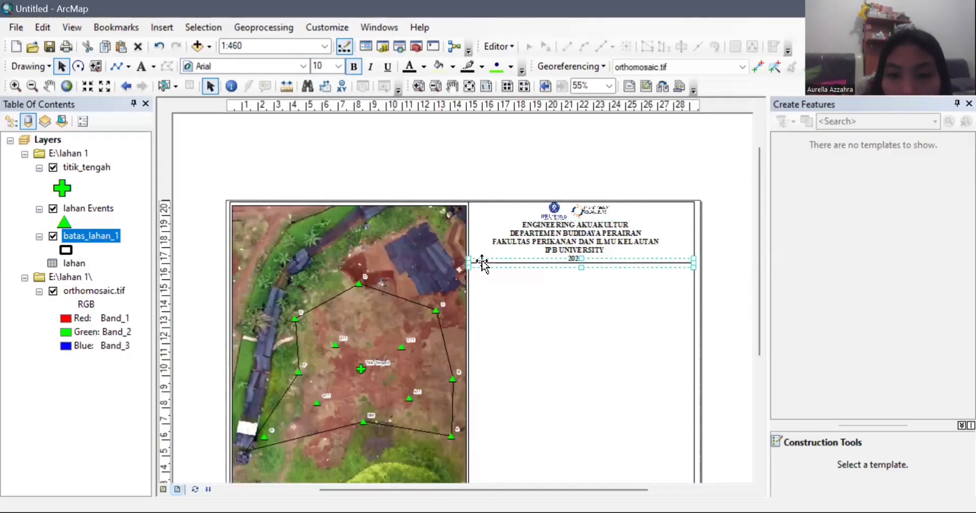
key(ctrl+c)
click(503, 280)
key(ctrl+v)
drag(505, 274, 501, 294)
click(520, 343)
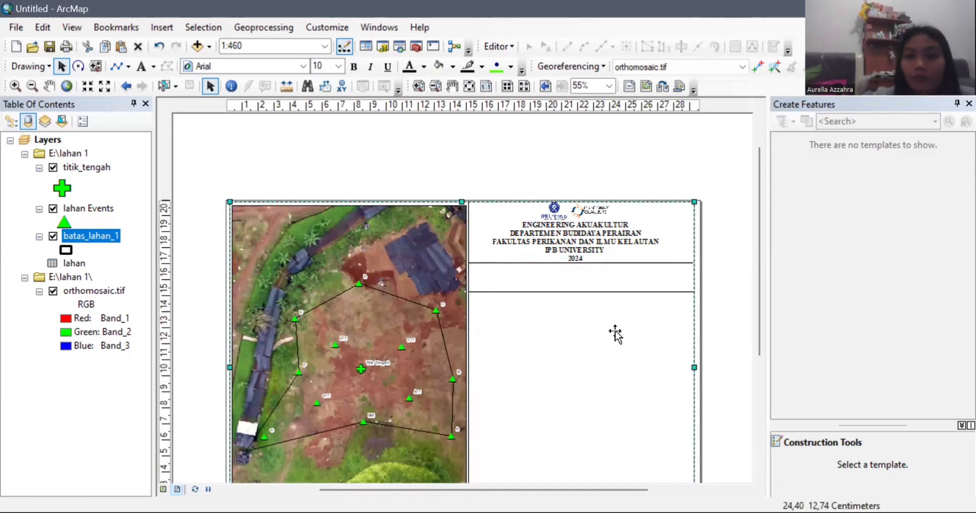
Step: Add the title text PETA FIELD TRIP BDP 59 KARIKHIL inside the title box
click(142, 66)
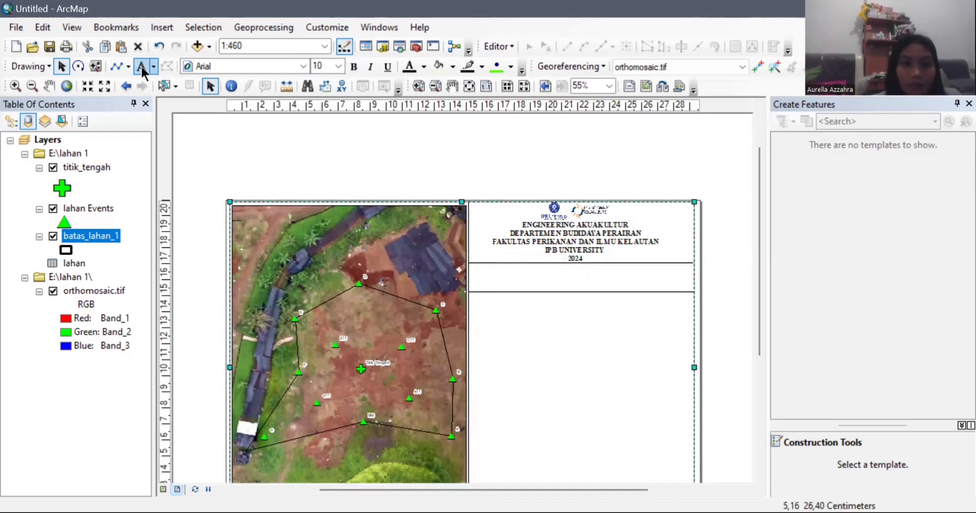
click(540, 280)
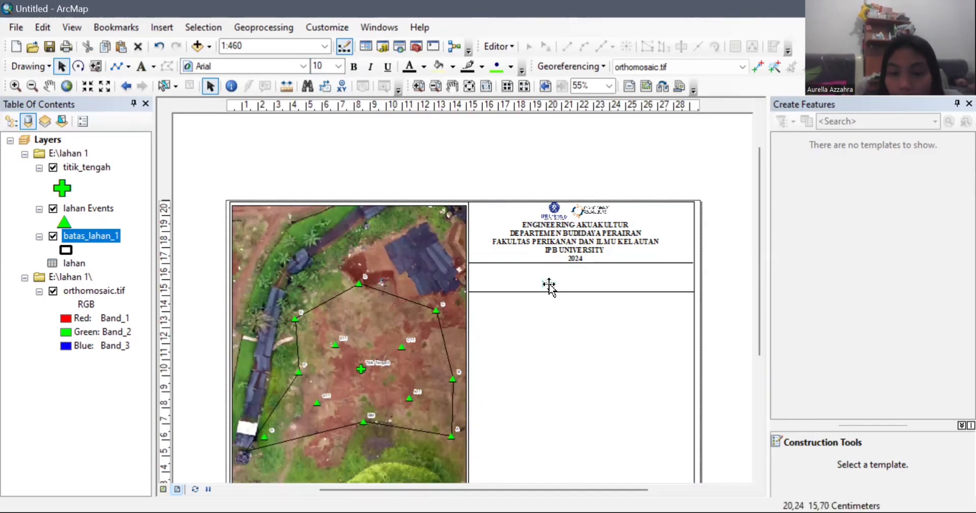
double_click(549, 285)
text(PETA FIEL)
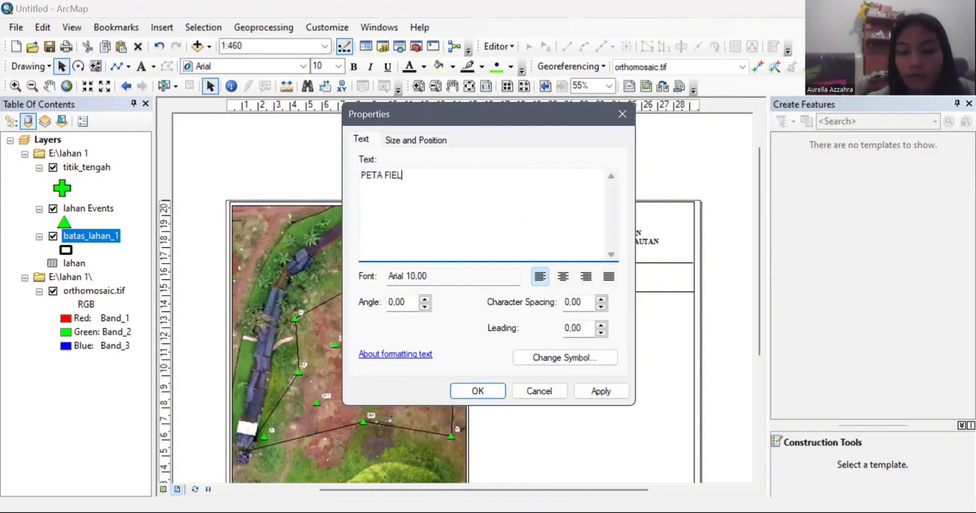
text(D TRIP BDP 59 KARIKHIL)
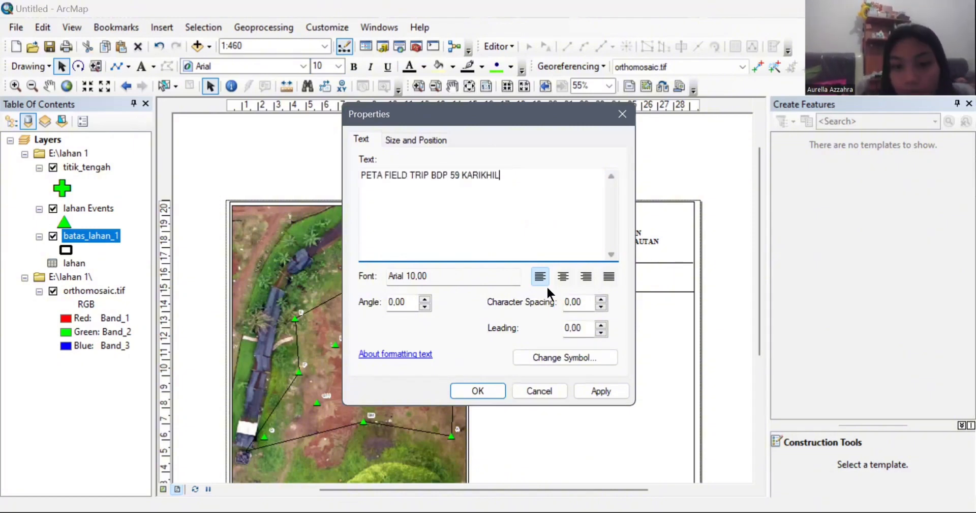
click(490, 389)
Step: Format the title as Times New Roman, size 13, bold
click(303, 66)
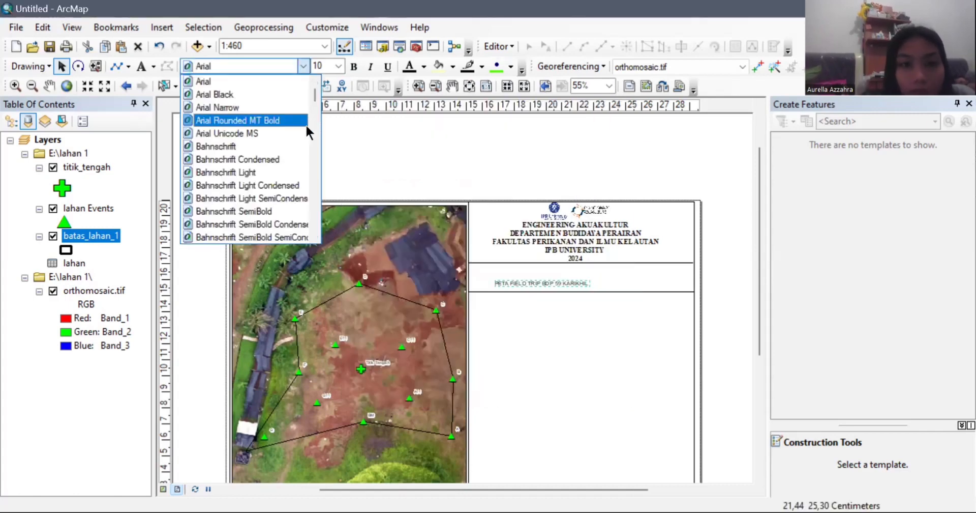
scroll(313, 103, down, 20)
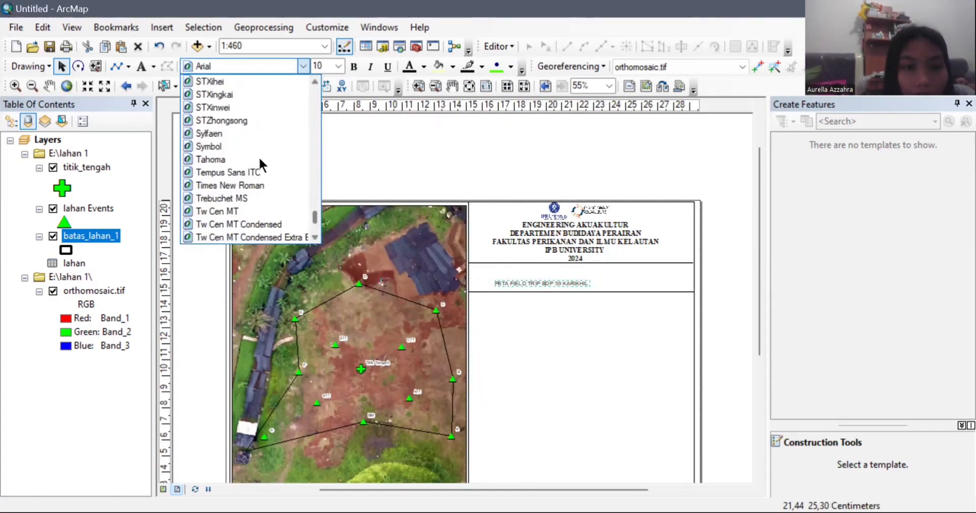
click(277, 187)
click(324, 66)
text(13)
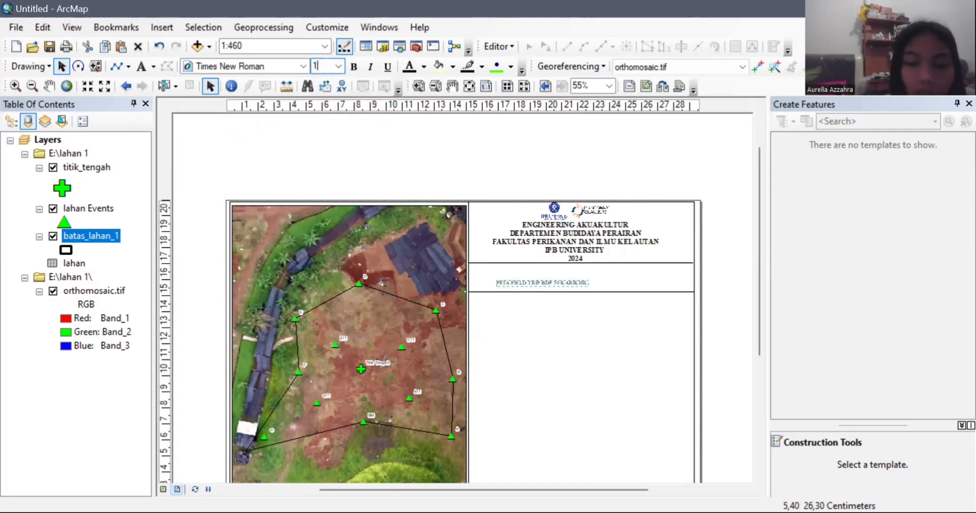
key(Return)
click(354, 66)
Step: Reposition the title within the box, undoing a misplaced move
click(590, 342)
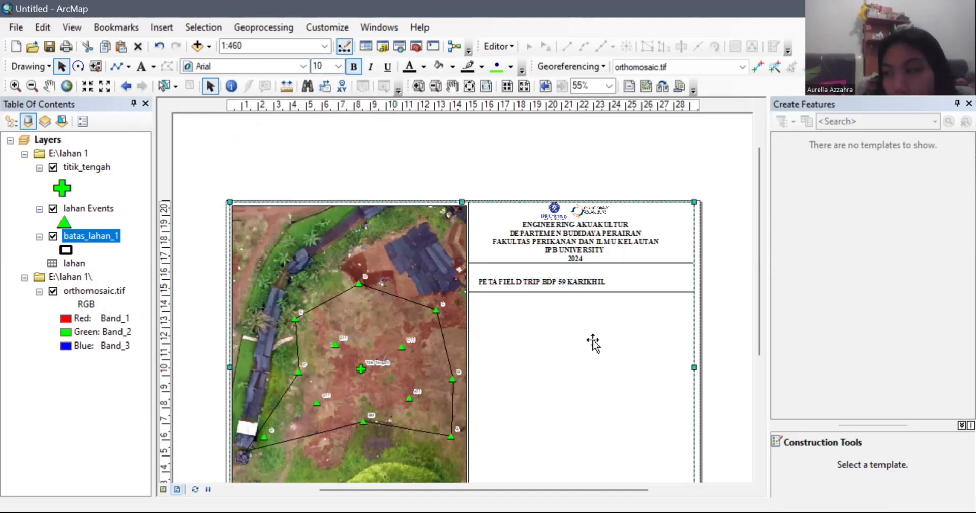
drag(566, 288, 560, 279)
click(573, 295)
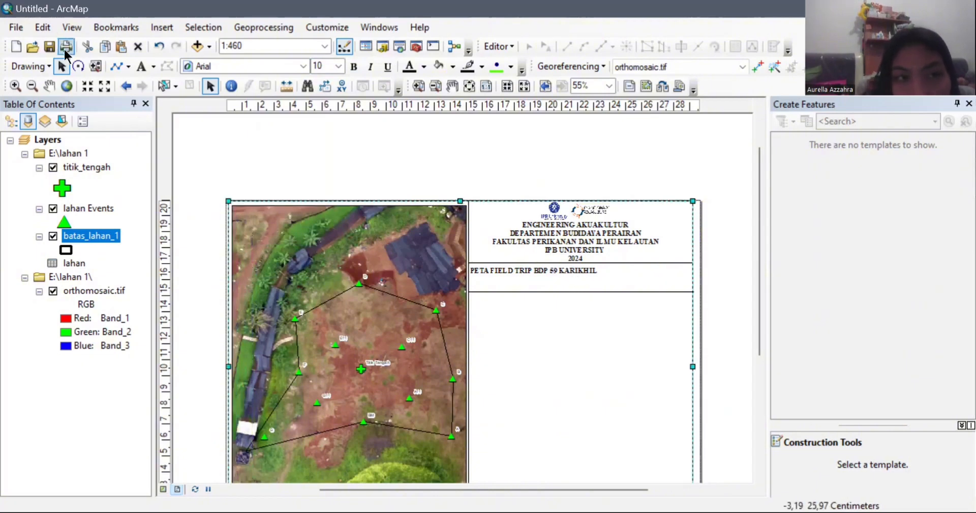
click(159, 47)
key(Return)
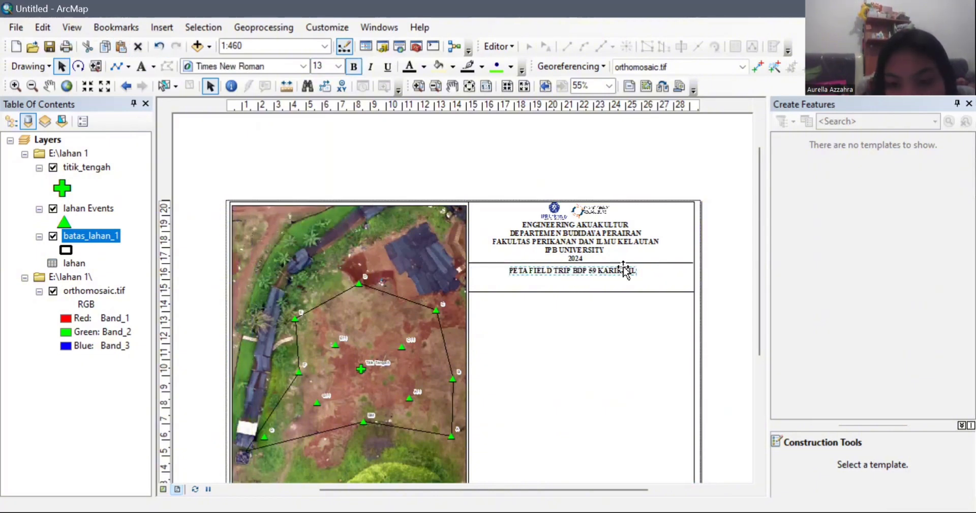
click(607, 289)
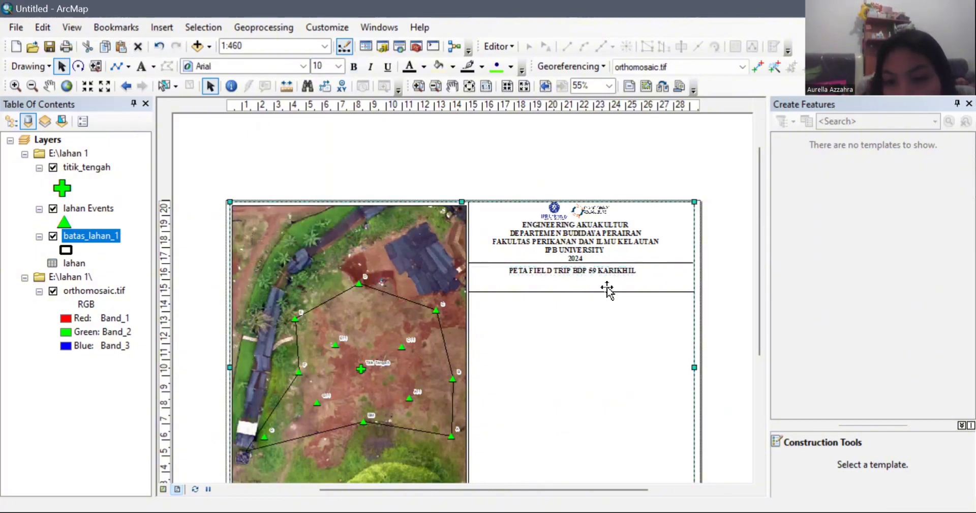
Step: Move the divider line up just beneath the title and duplicate it
drag(563, 291, 562, 277)
click(571, 275)
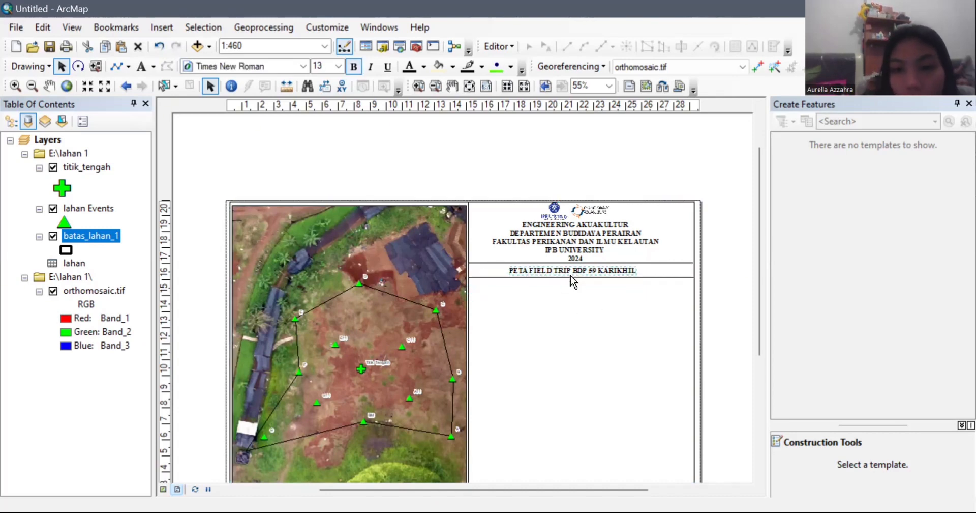
click(571, 278)
key(ctrl+c)
key(ctrl+v)
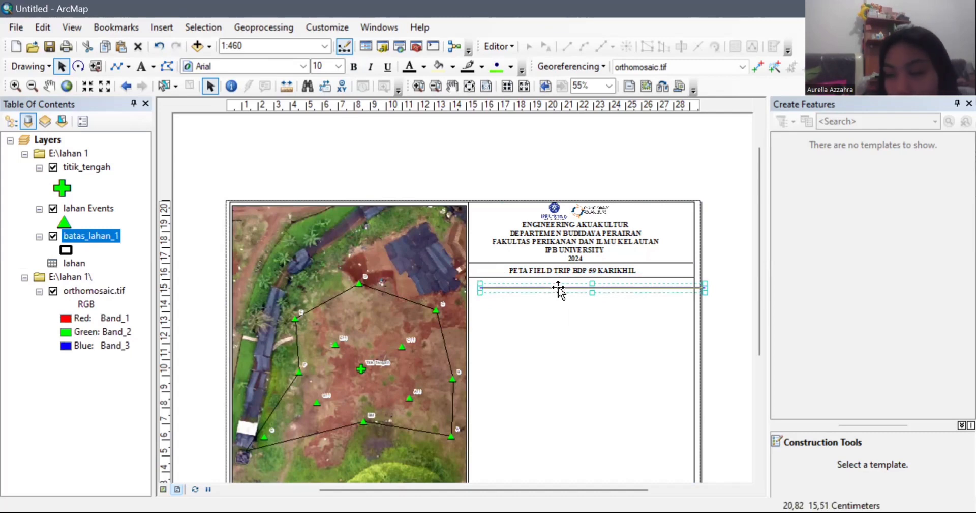
Step: Place the duplicate divider below the title box and insert an ESRI North 12 north arrow
drag(560, 288, 545, 303)
click(561, 337)
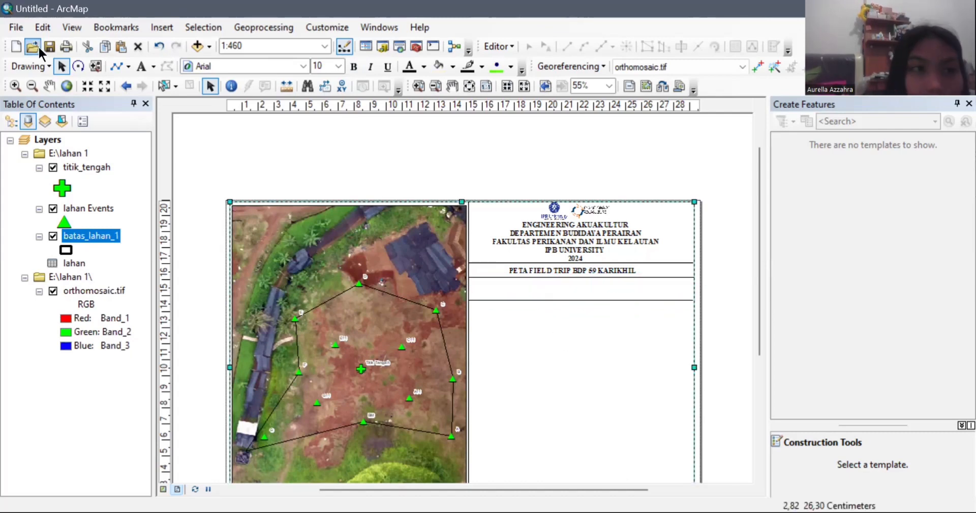
click(147, 29)
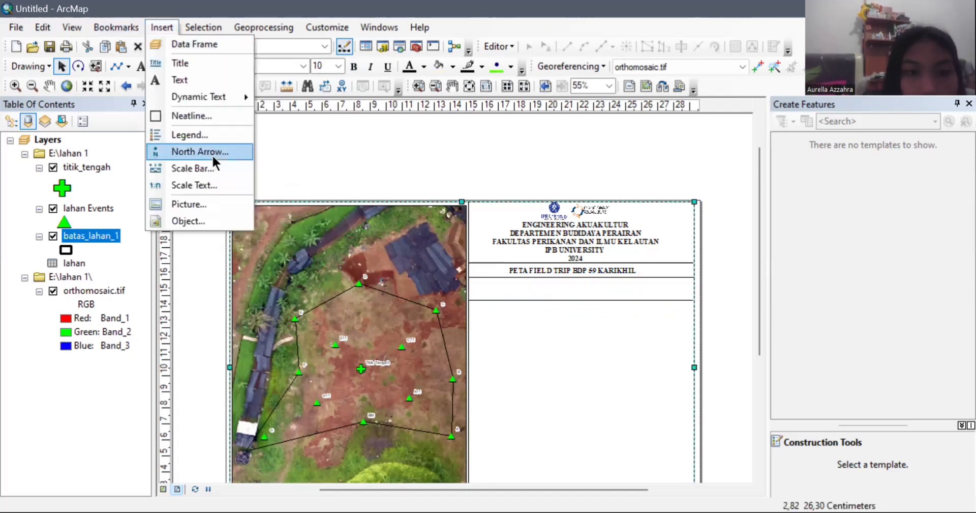
click(213, 154)
drag(242, 75, 240, 97)
click(191, 108)
click(284, 347)
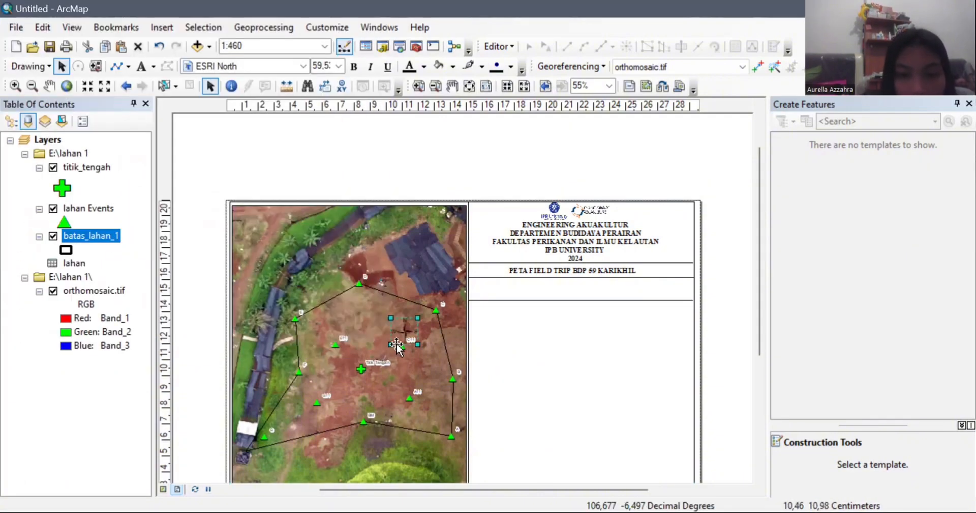
Step: Position the north arrow at left below the title, adjust the divider, and copy the title beside it
drag(567, 300, 570, 328)
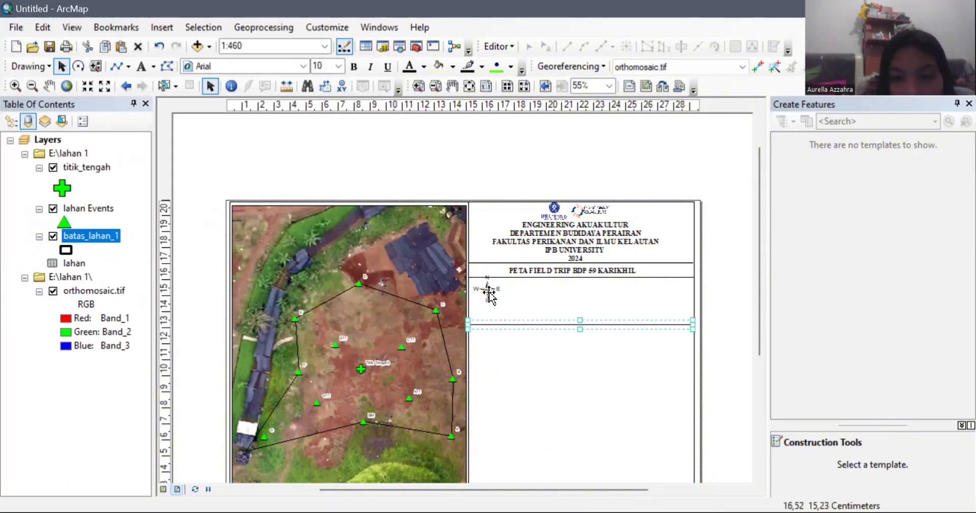
drag(489, 296, 524, 321)
click(521, 323)
click(556, 382)
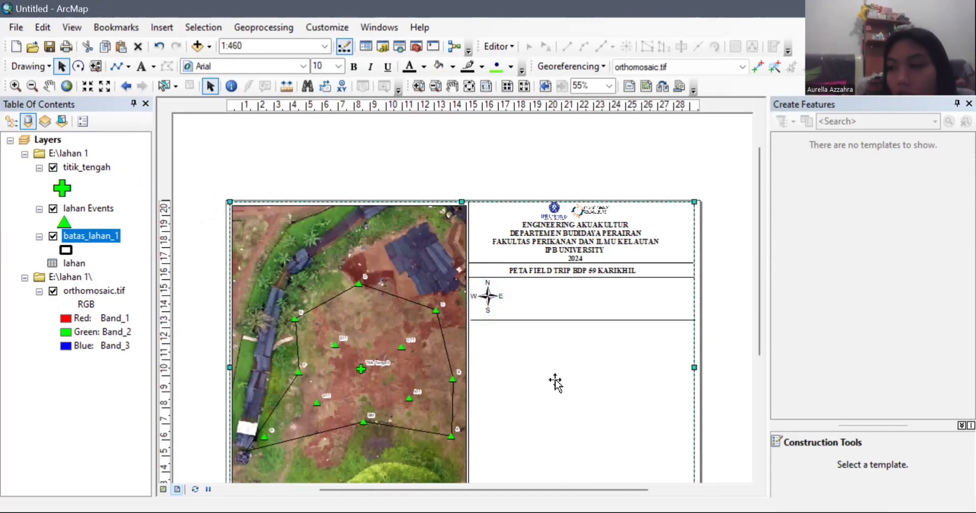
click(522, 270)
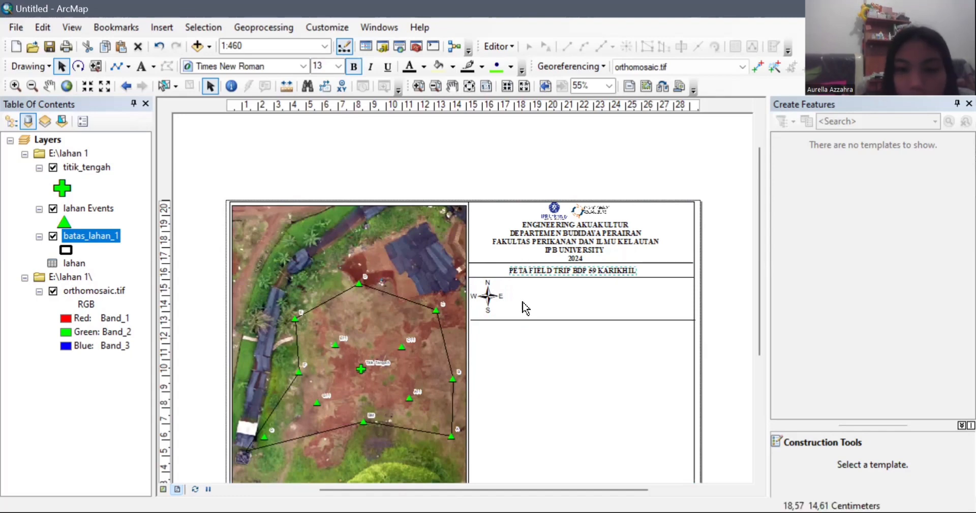
drag(573, 270, 573, 292)
Step: Rewrite the copied text as left-aligned 'SISTEM PROYEKSI: WGS 1984 UTM ZONE 48S' and 'SKALA'
double_click(573, 291)
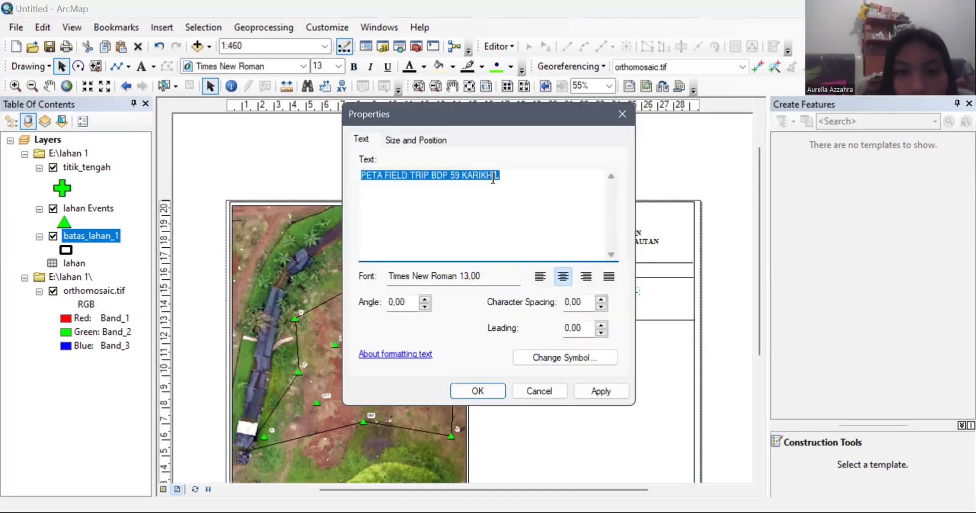
key(BackSpace)
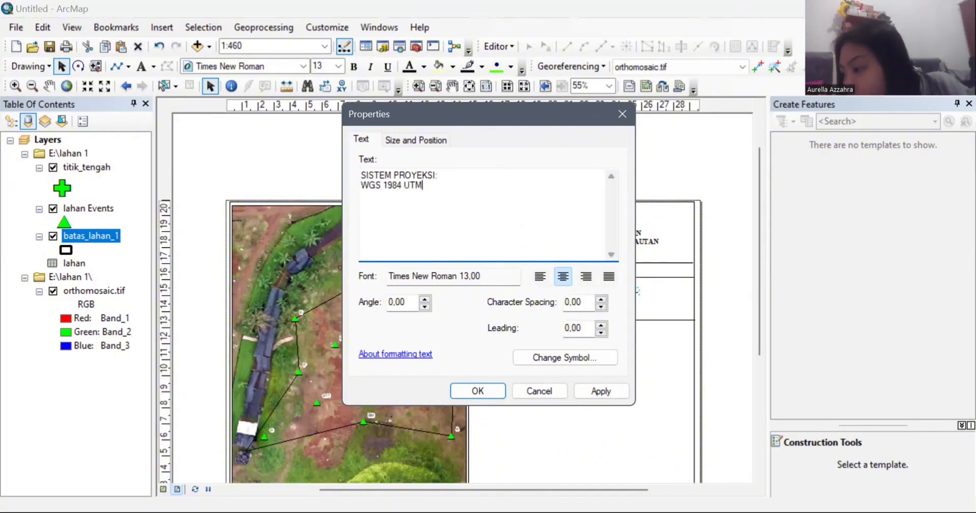
text(NE 48s)
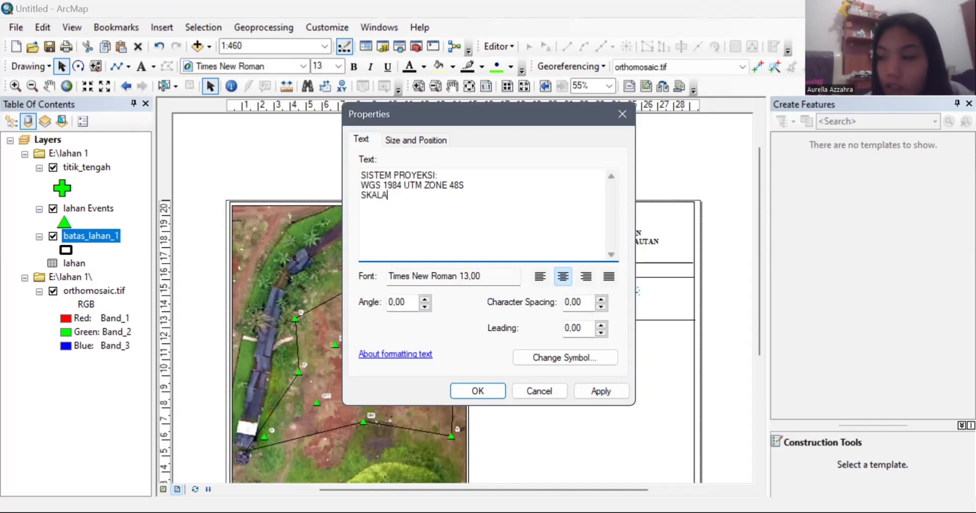
click(488, 392)
drag(567, 307, 568, 304)
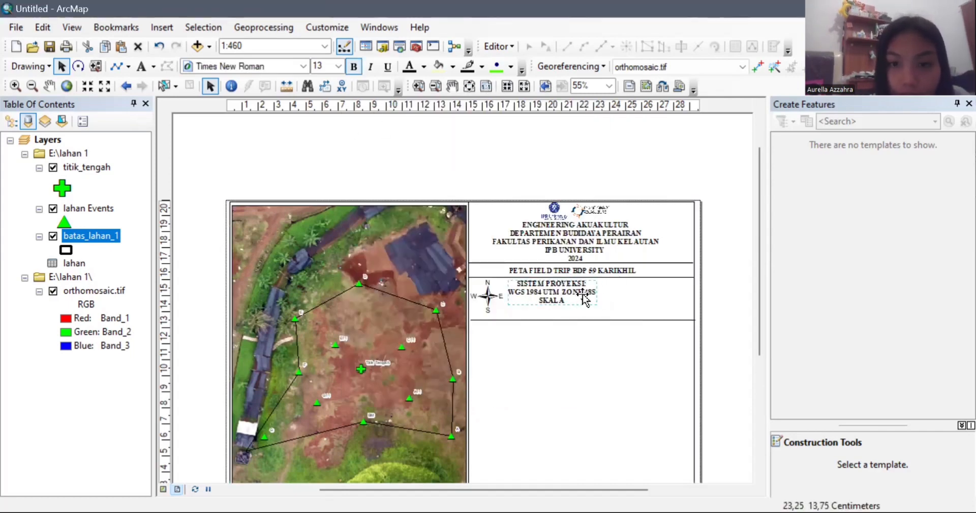
double_click(578, 292)
click(540, 276)
click(493, 390)
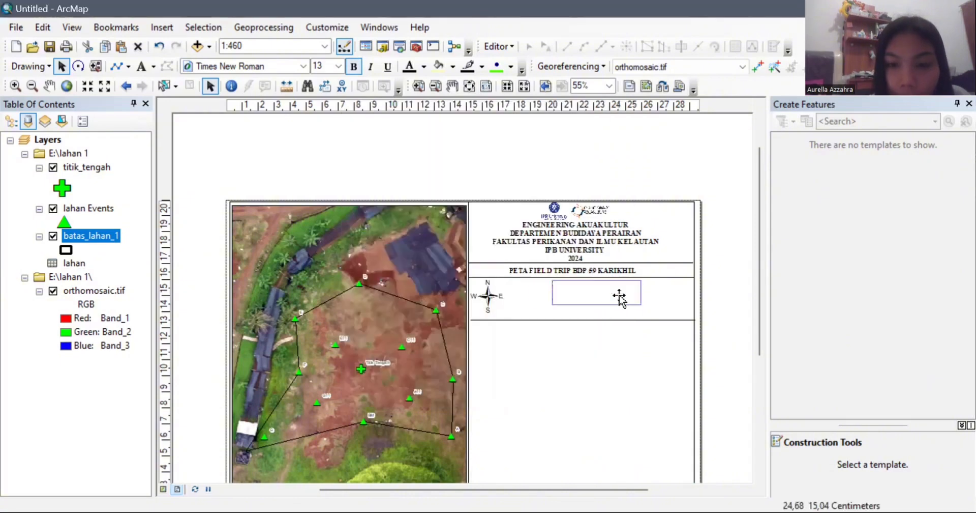
click(628, 382)
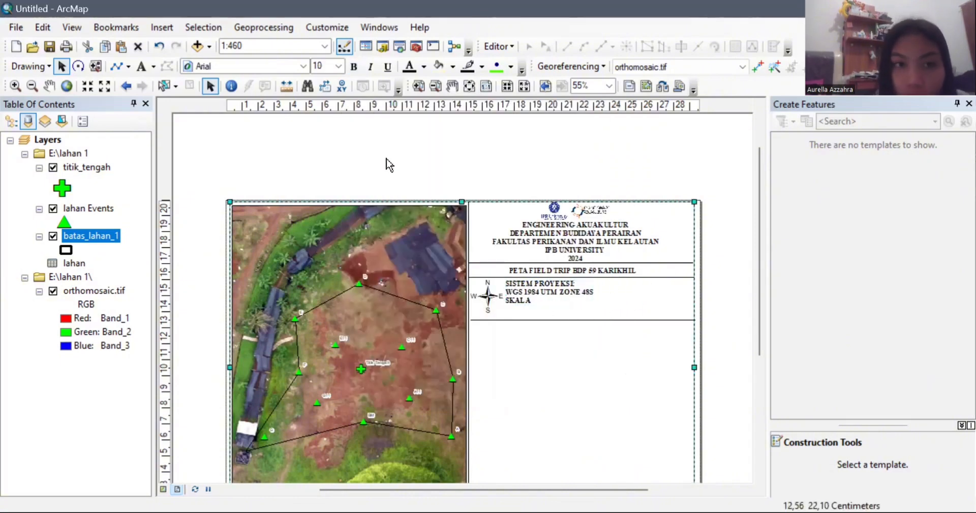
Step: Begin inserting a scale text element into the layout
click(142, 66)
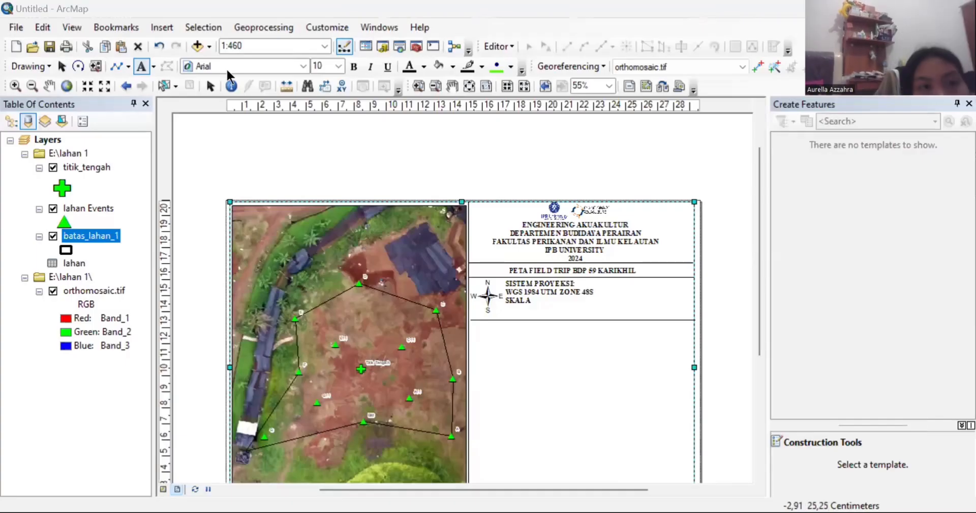
click(227, 67)
click(166, 23)
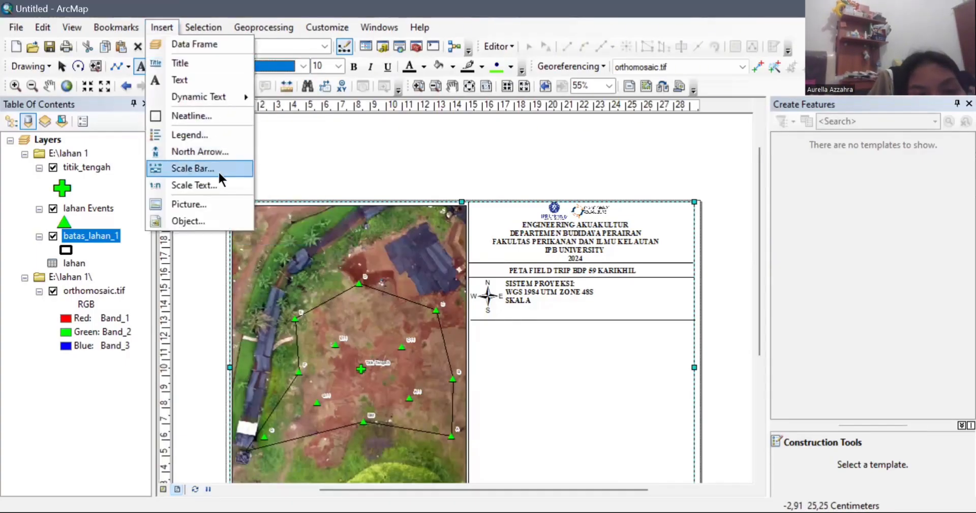
click(218, 184)
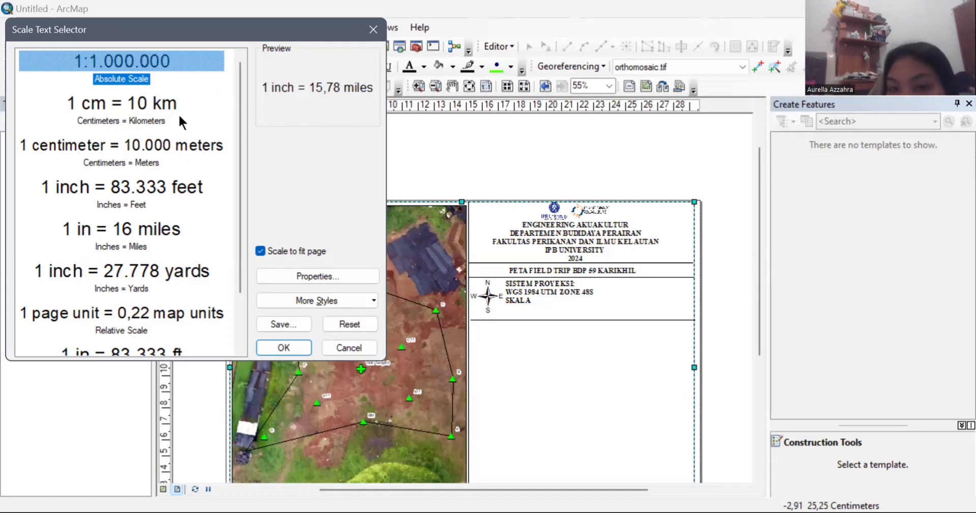
click(883, 103)
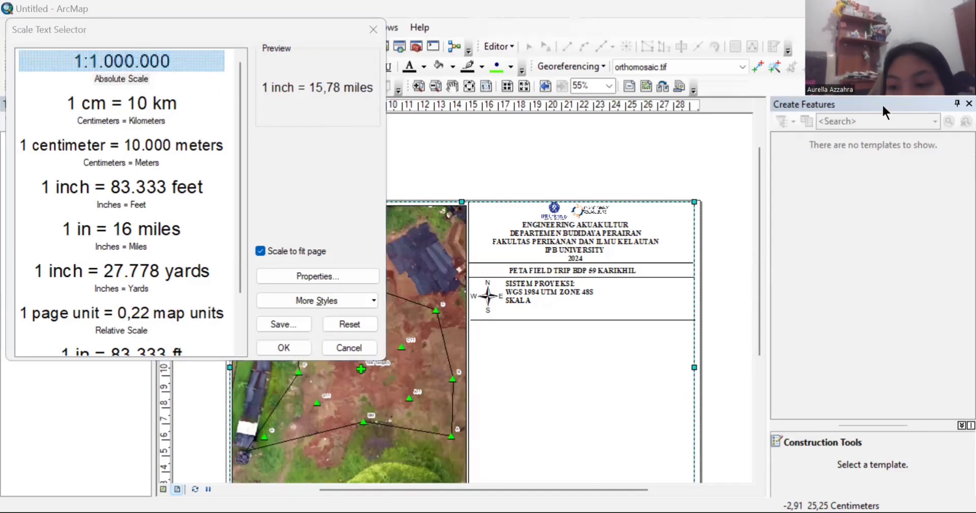
Step: Set scale text to Centimeters page units, Meters map units, Absolute style, and insert it
click(331, 274)
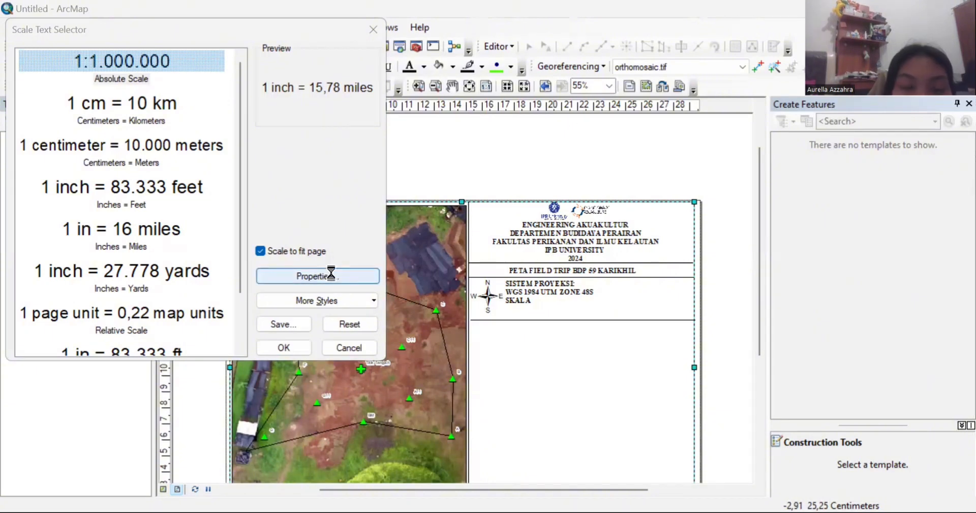
click(449, 248)
click(444, 262)
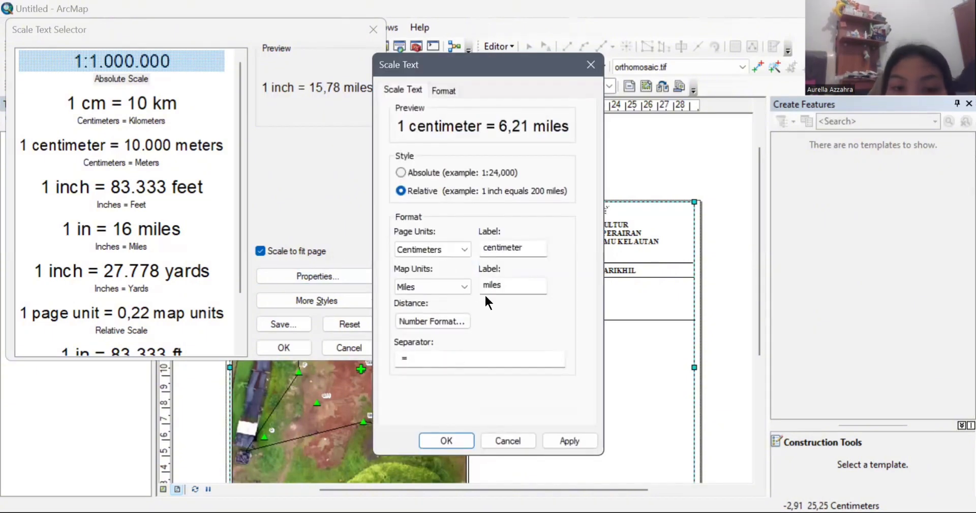
click(460, 287)
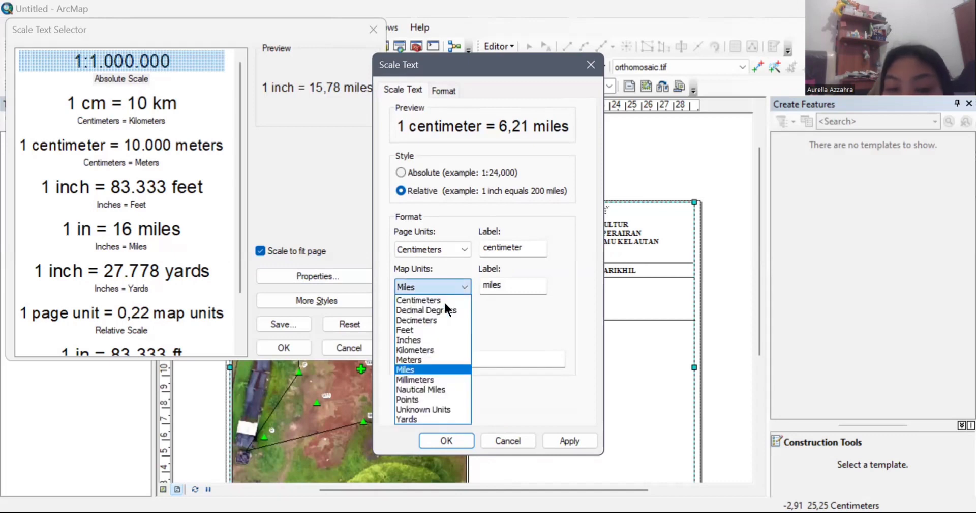
click(420, 359)
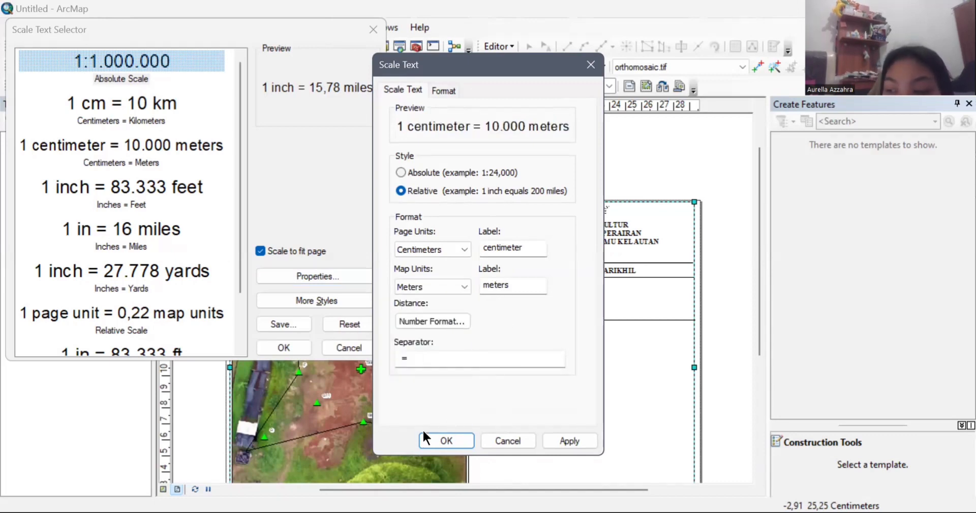
click(401, 172)
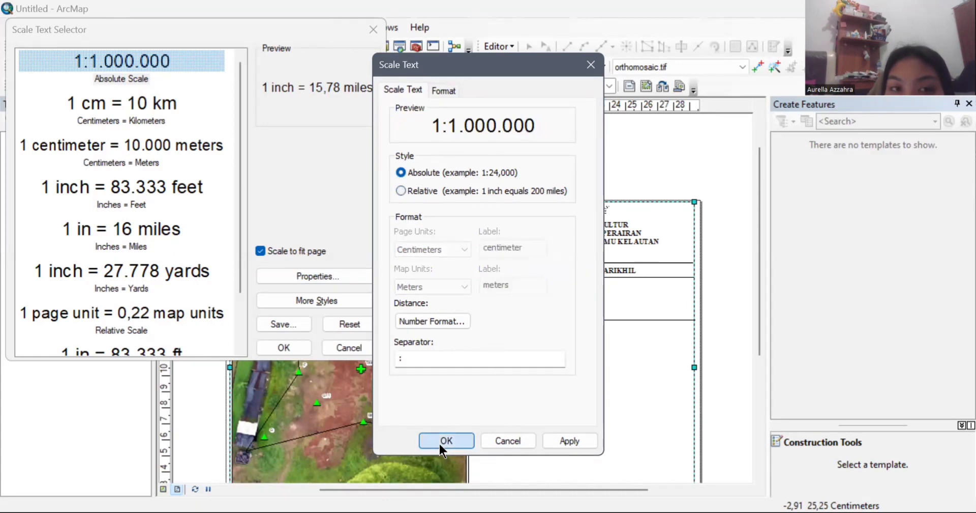
click(440, 441)
click(288, 346)
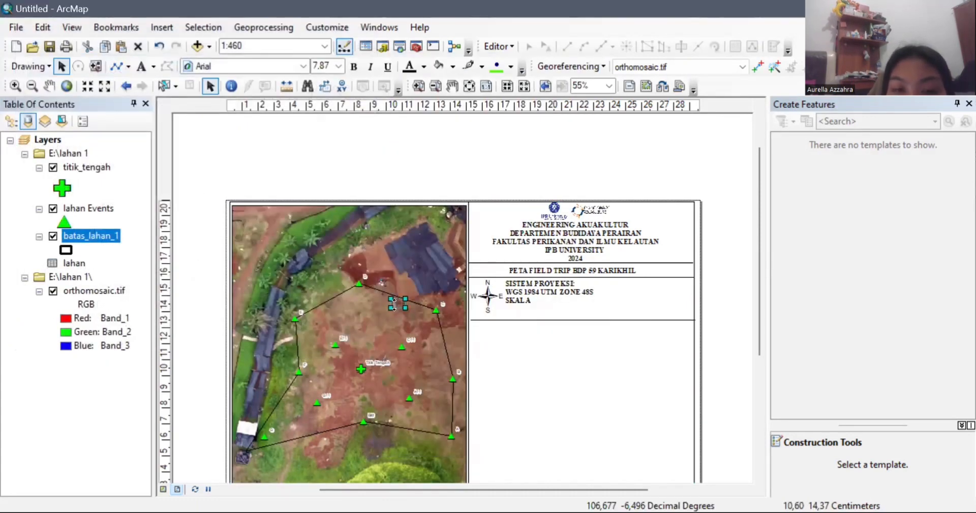
Step: Move the scale text beside SKALA and enlarge it to size 14
drag(513, 325, 513, 326)
click(338, 66)
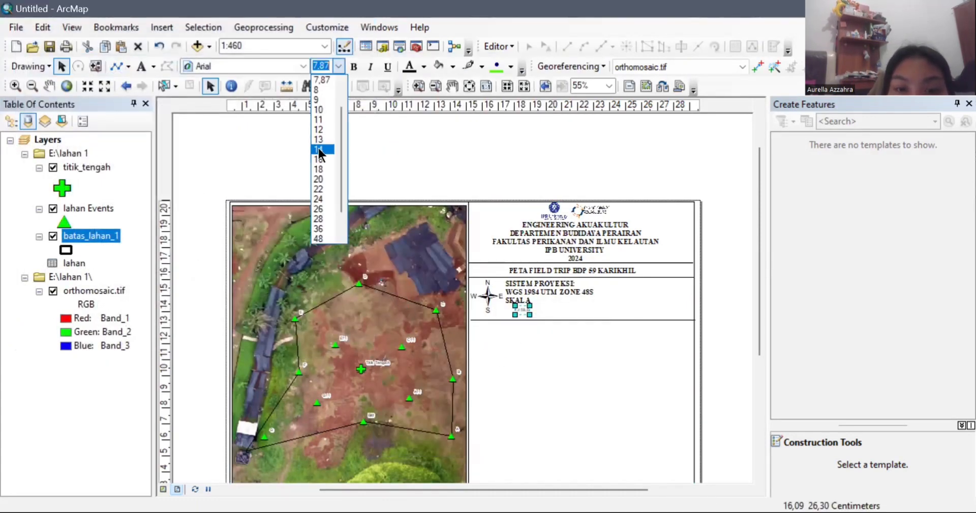
click(319, 148)
click(407, 120)
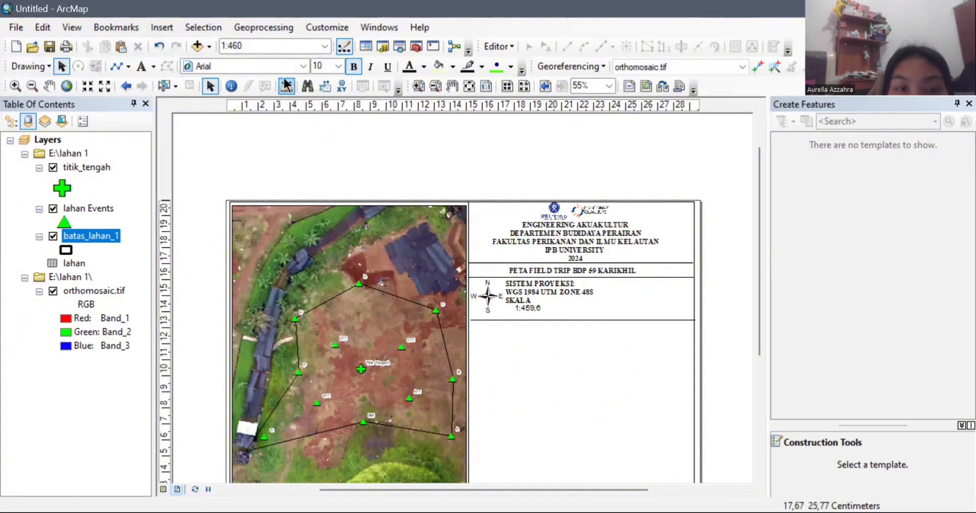
click(338, 66)
click(317, 120)
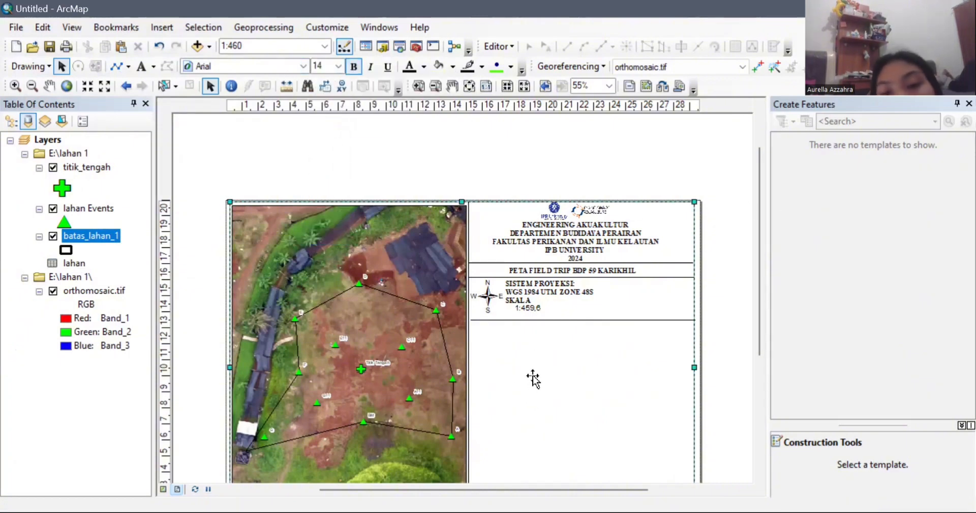
click(531, 311)
click(338, 66)
click(322, 136)
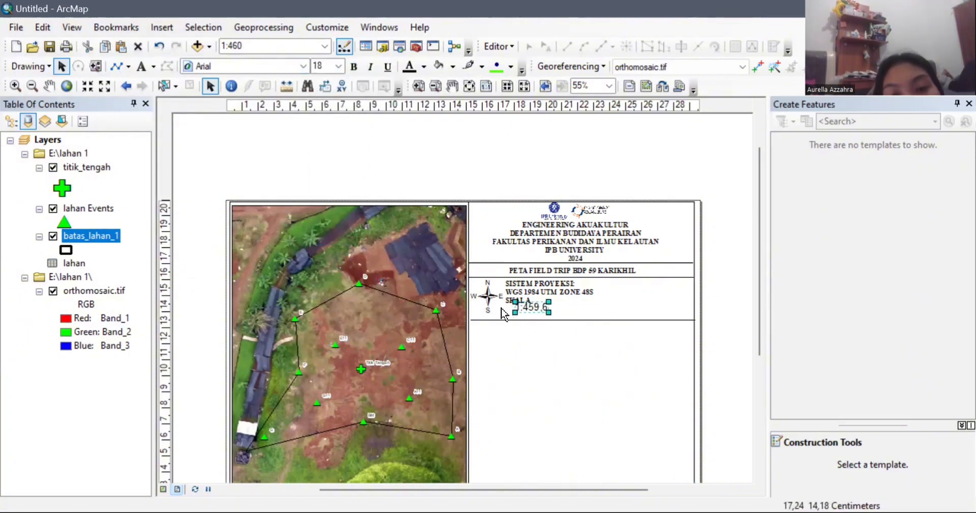
click(552, 305)
Step: Change the 1:459,6 scale text to bold Times New Roman
click(526, 310)
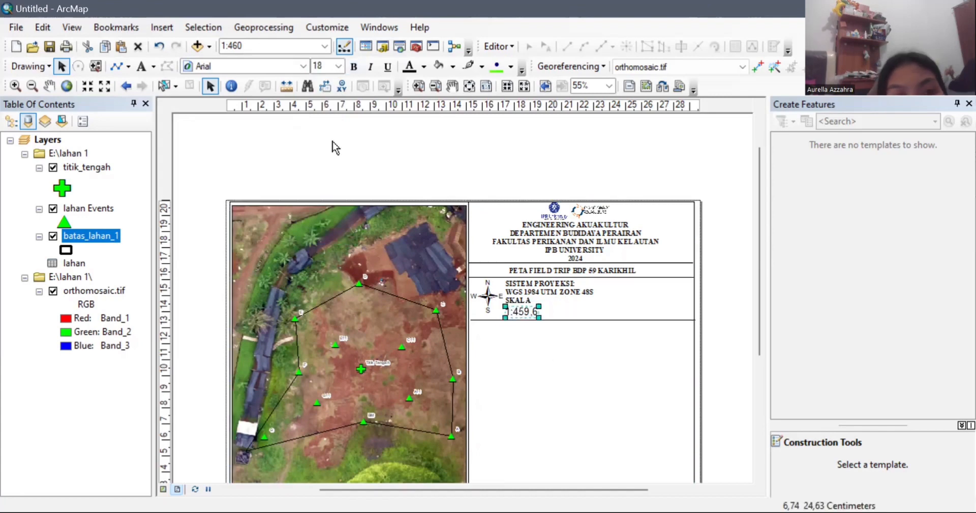
click(303, 66)
drag(314, 95, 316, 219)
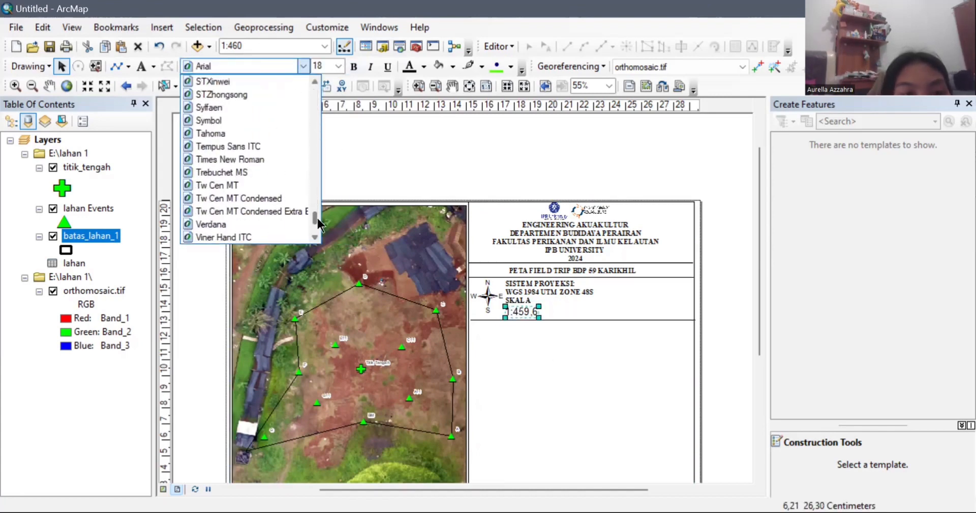
click(283, 159)
click(355, 67)
click(615, 341)
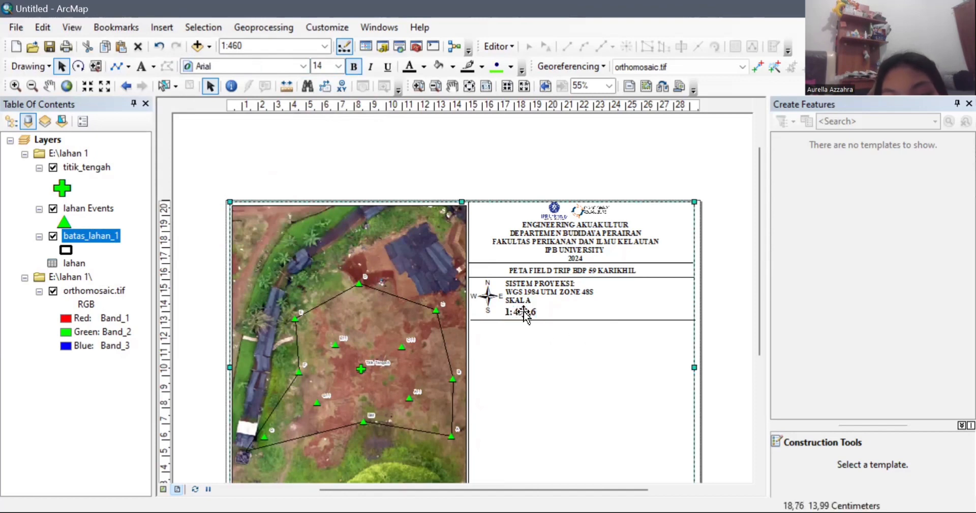
Step: Move the scale text up closer to SKALA
click(524, 310)
click(557, 371)
click(528, 310)
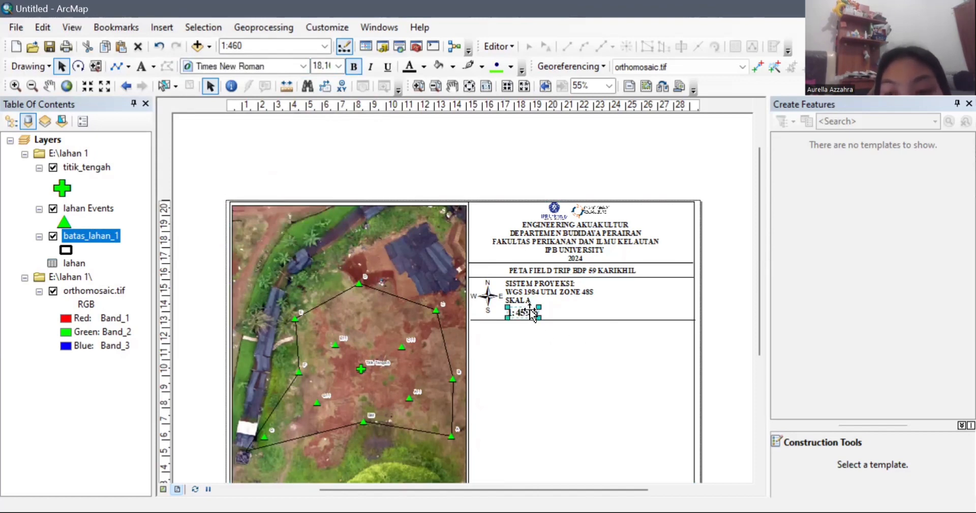
drag(528, 311, 530, 308)
click(552, 338)
click(526, 310)
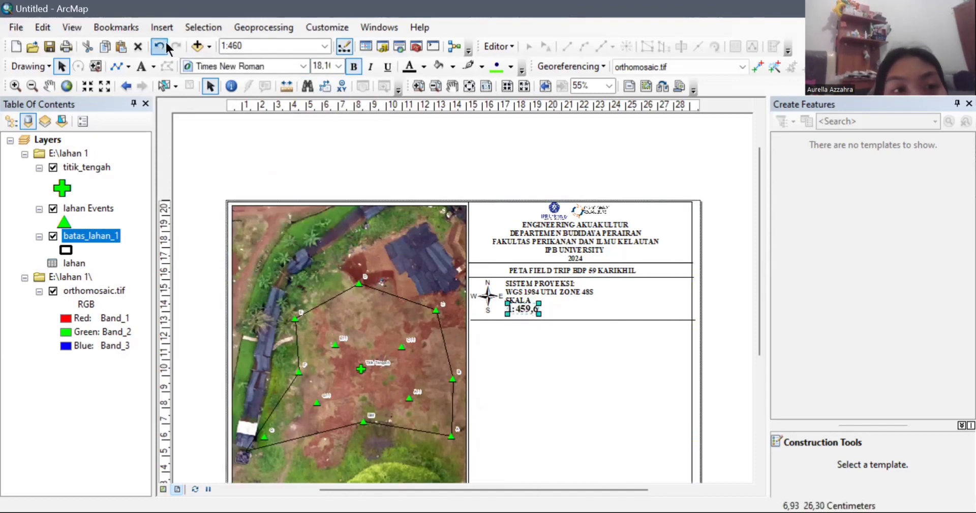
click(570, 350)
Step: Raise the divider line under the scale text and bring up the scale bar styles
click(522, 309)
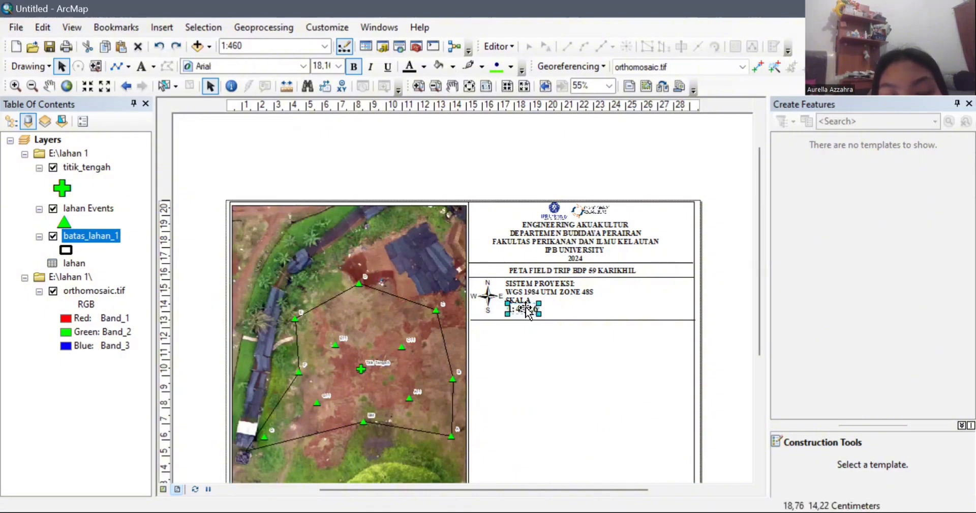
click(568, 322)
drag(568, 322, 566, 318)
click(586, 379)
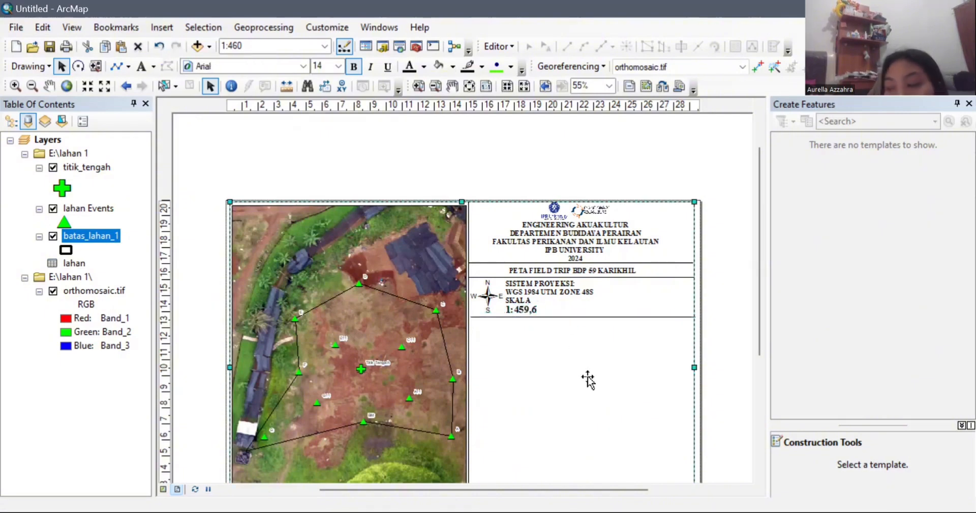
click(164, 24)
click(186, 169)
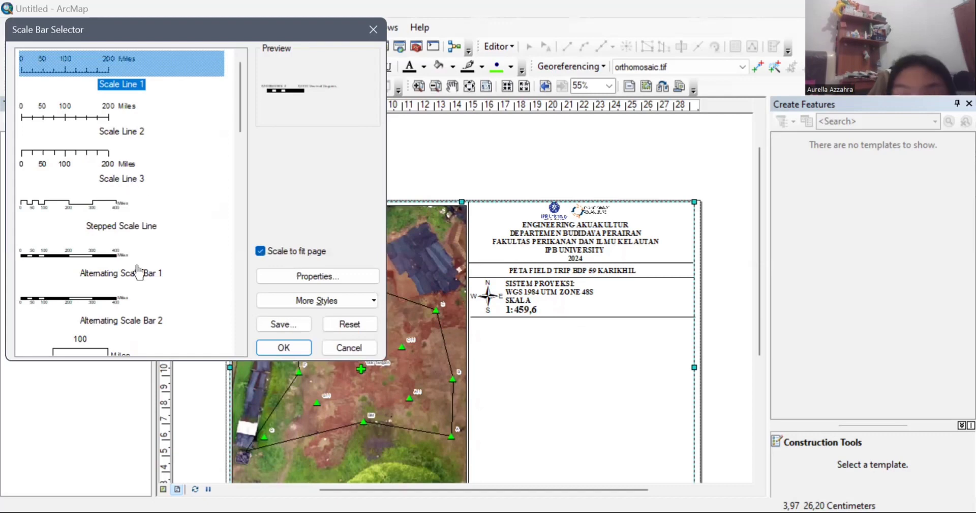
Step: Insert Alternating Scale Bar 1 with division units in meters
click(137, 272)
click(284, 276)
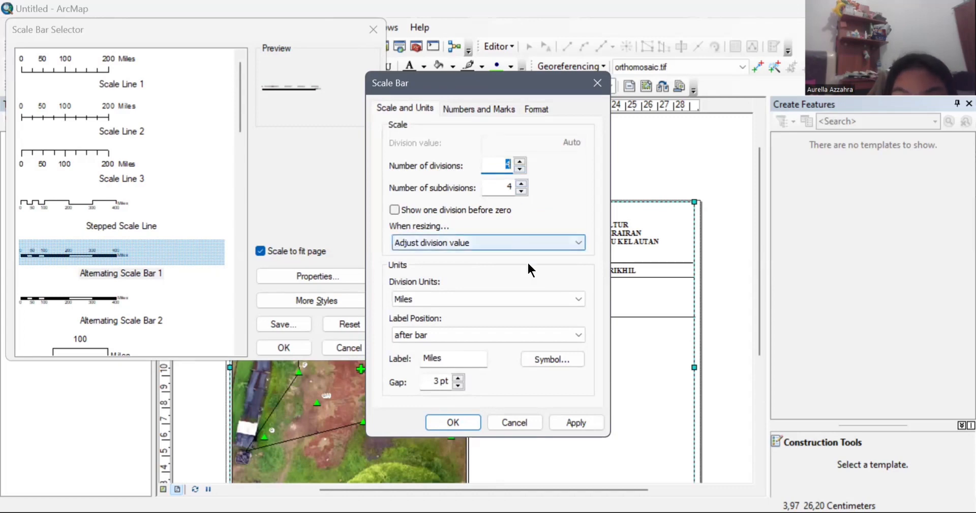
click(519, 299)
click(438, 372)
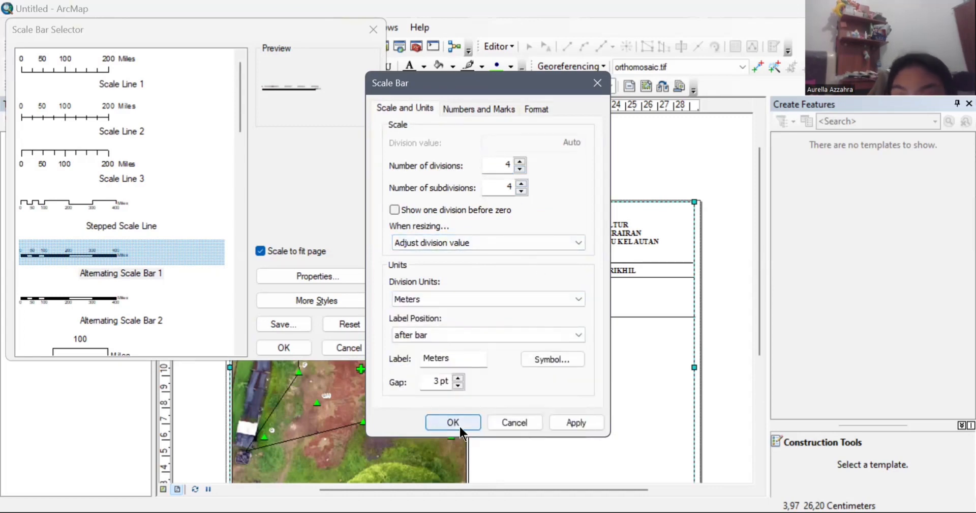
click(458, 425)
click(291, 346)
Step: Position the scale bar under the 1:459,6 scale text and adjust the divider line below it
drag(438, 310, 547, 366)
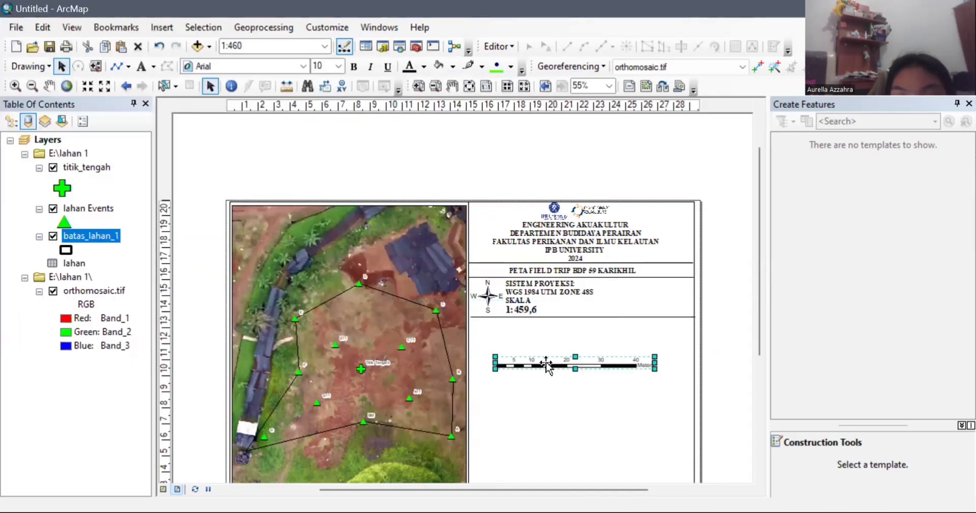
drag(577, 317, 577, 330)
drag(578, 363, 585, 323)
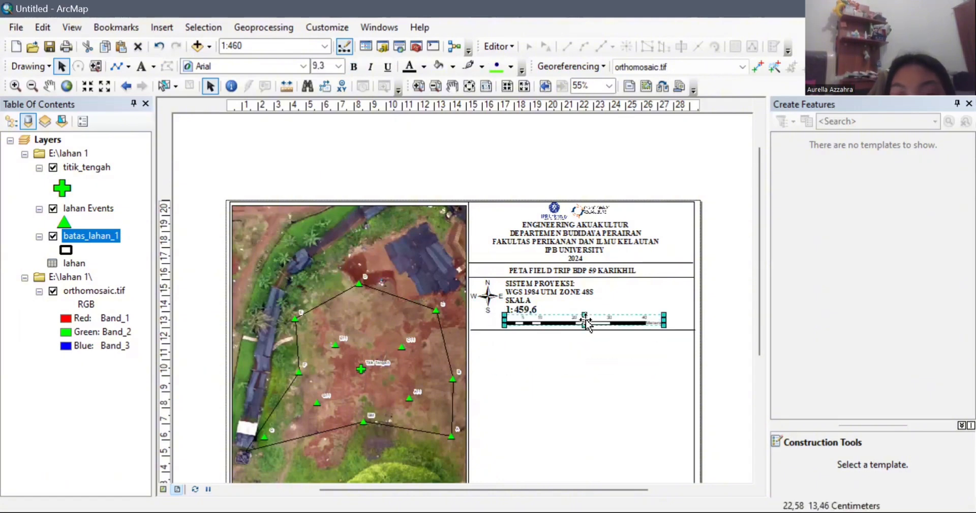
click(566, 343)
click(554, 329)
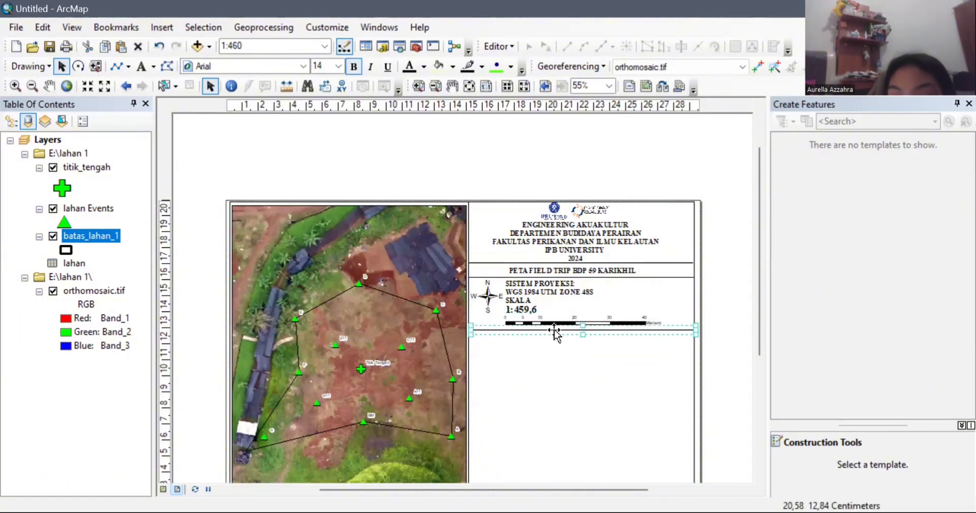
drag(554, 330, 555, 328)
click(572, 372)
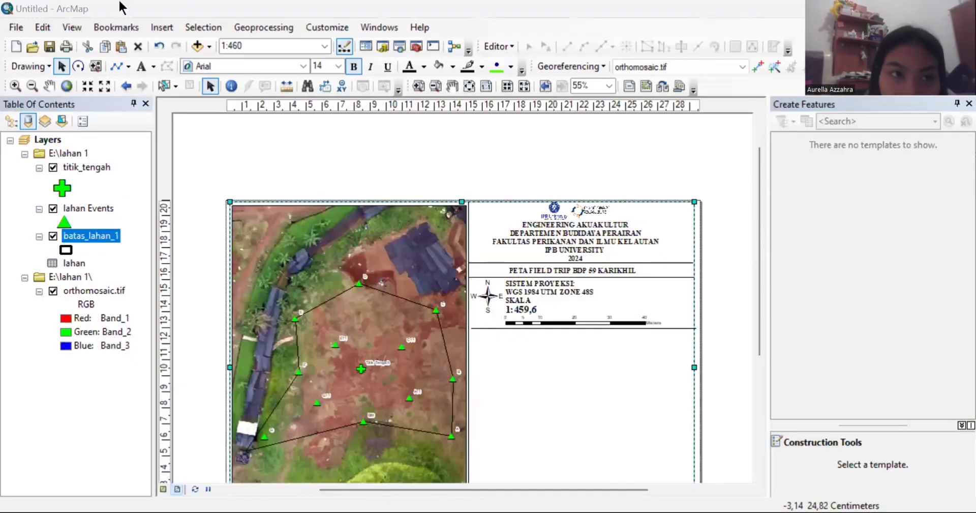
Step: Create a legend of the map layers, excluding orthomosaic.tif
click(162, 28)
click(190, 135)
click(484, 197)
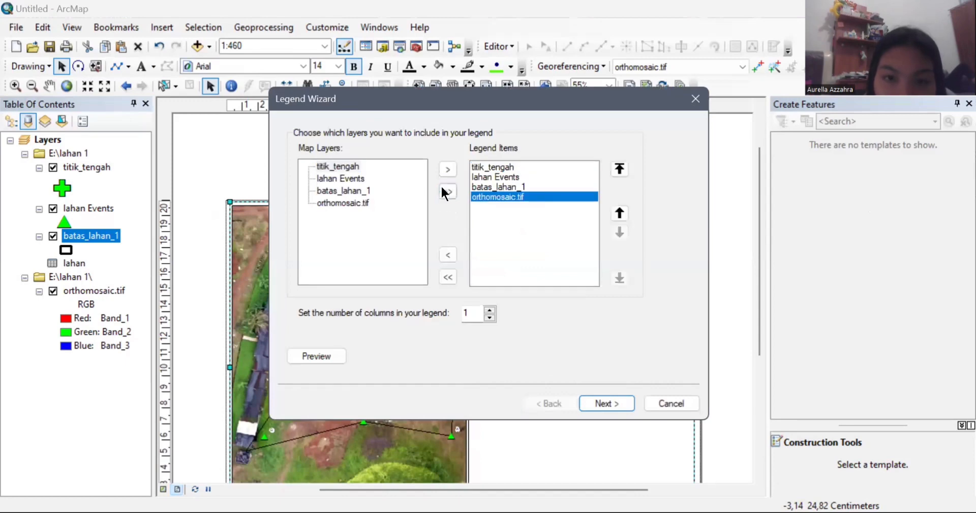
click(448, 255)
click(616, 402)
click(616, 402)
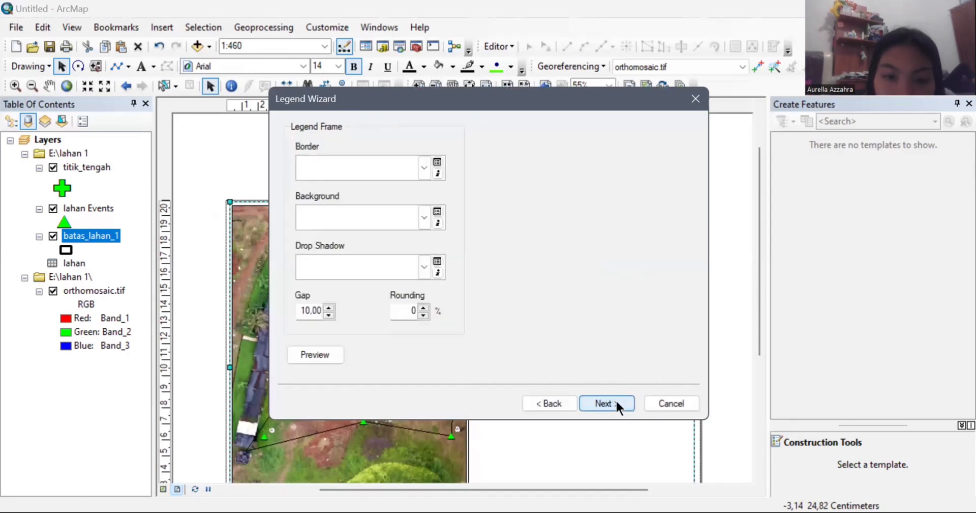
click(616, 402)
click(617, 402)
click(617, 402)
Step: Place the legend just below the scale bar and shrink it slightly
drag(418, 320, 522, 371)
click(492, 354)
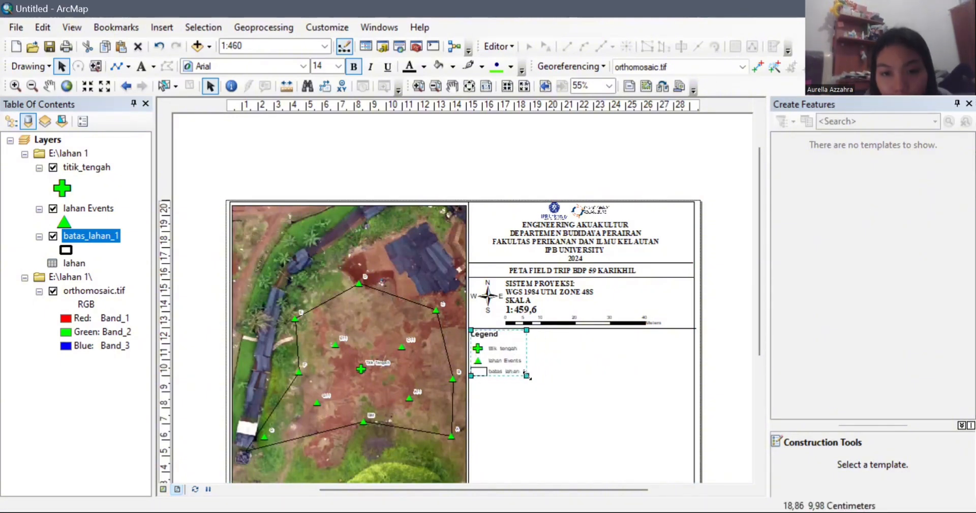
click(582, 331)
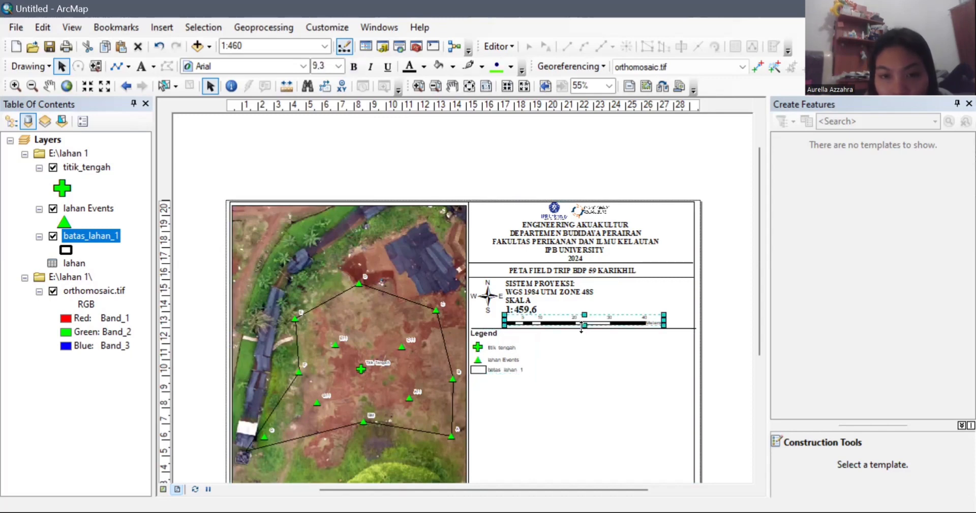
double_click(599, 332)
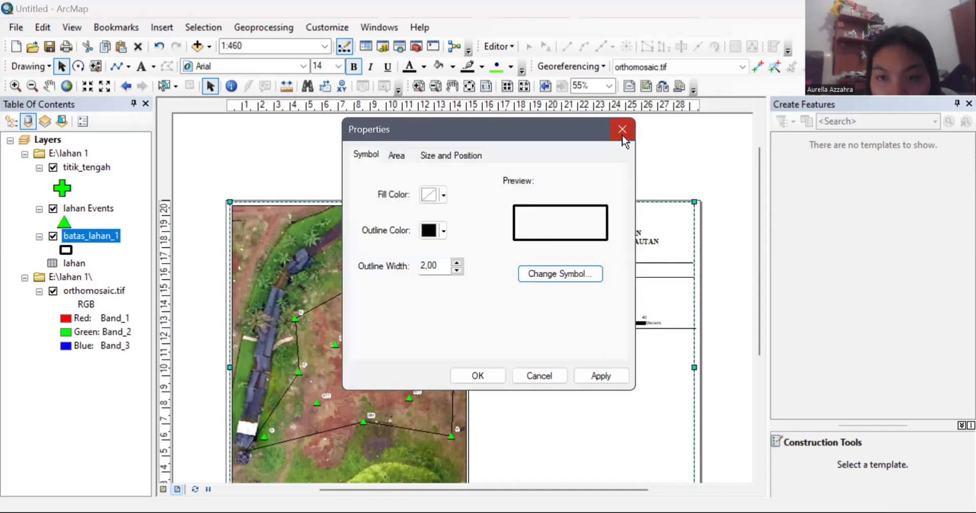
click(623, 136)
click(649, 277)
Step: Paste a divider line below the legend, then paste a copy of the map title
key(ctrl+v)
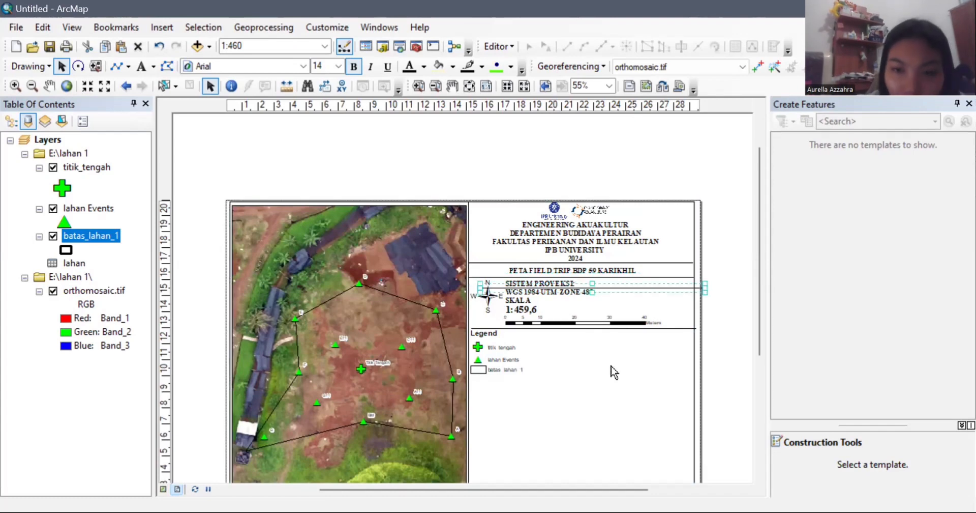
click(626, 286)
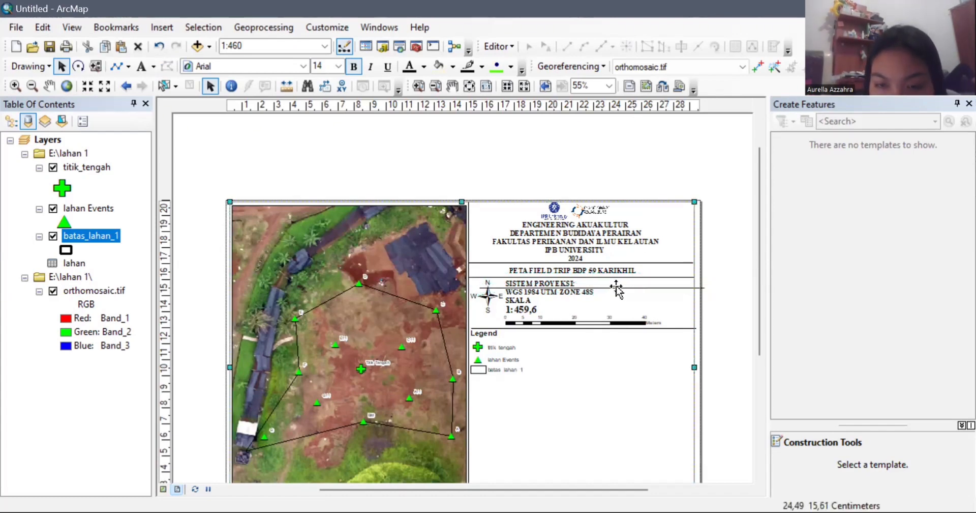
drag(617, 289, 610, 381)
click(656, 298)
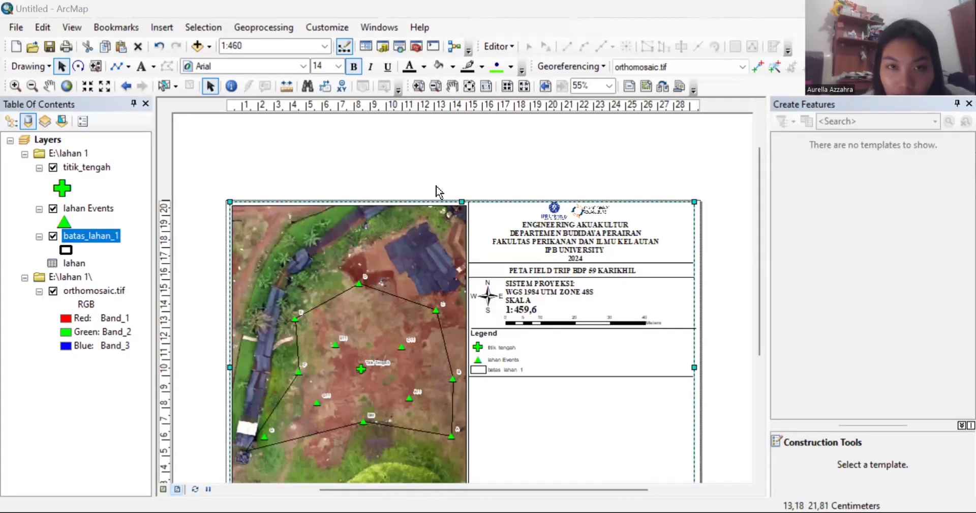
click(521, 268)
key(ctrl+v)
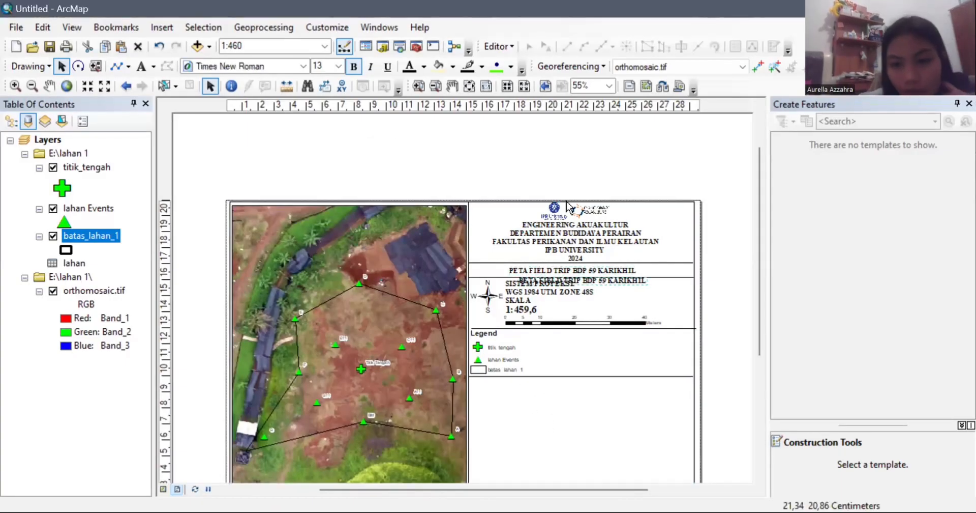
Step: Move the title copy under the legend line and change its text to PETA INDEKS
drag(577, 281, 531, 393)
click(532, 393)
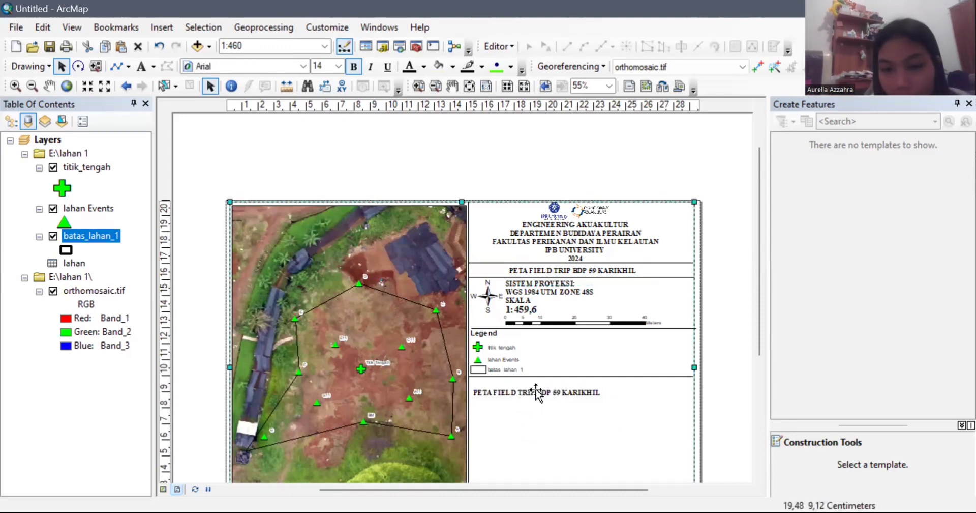
click(532, 393)
double_click(532, 393)
drag(500, 174, 383, 178)
key(BackSpace)
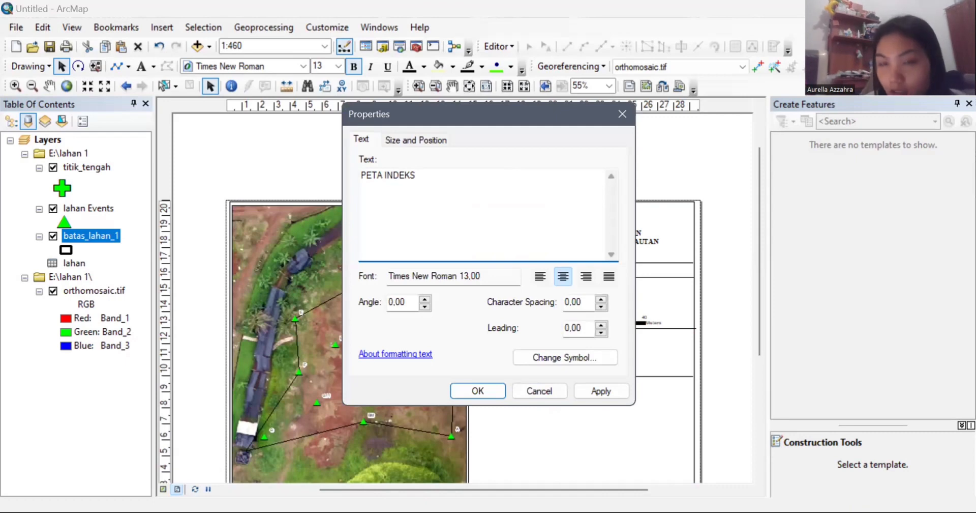
click(464, 390)
drag(559, 394, 513, 387)
click(558, 402)
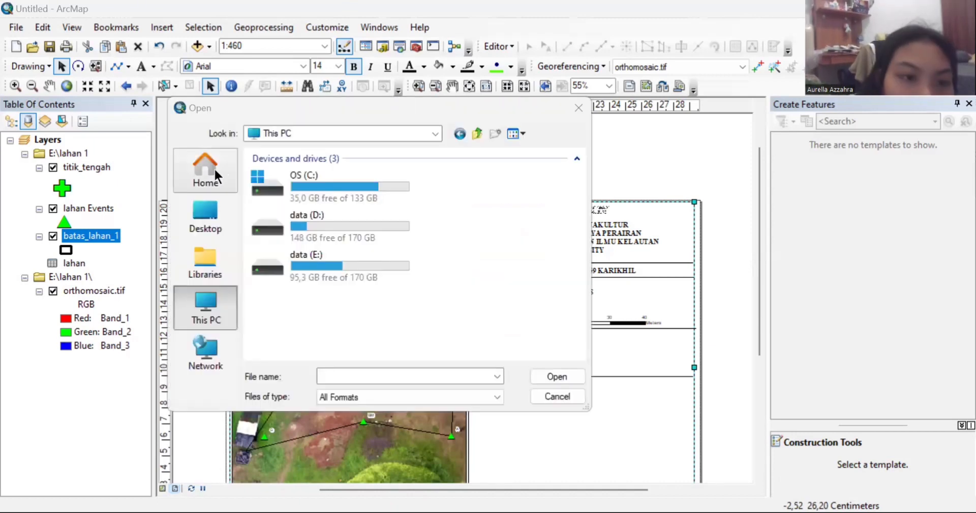
Step: Cancel the picture browse and delete the old index map frame under PETA INDEKS
click(214, 166)
click(212, 222)
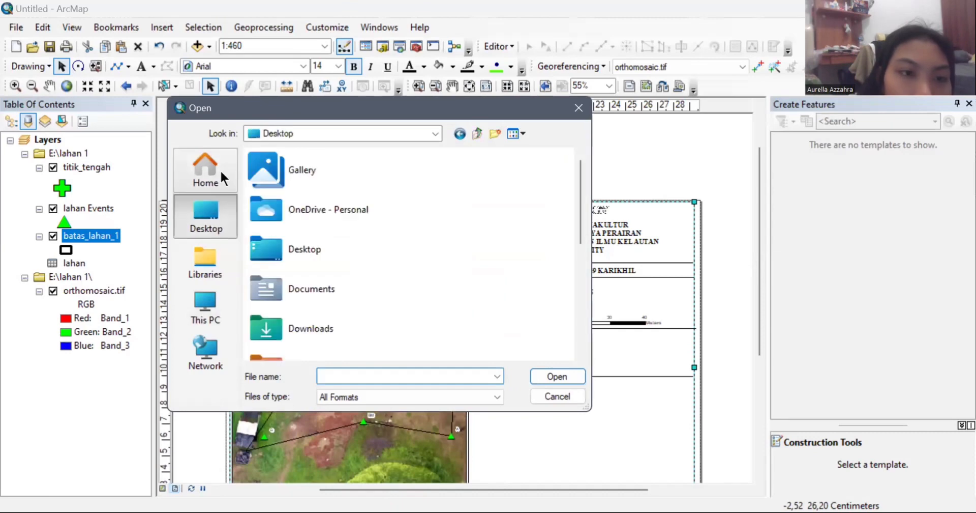
click(579, 107)
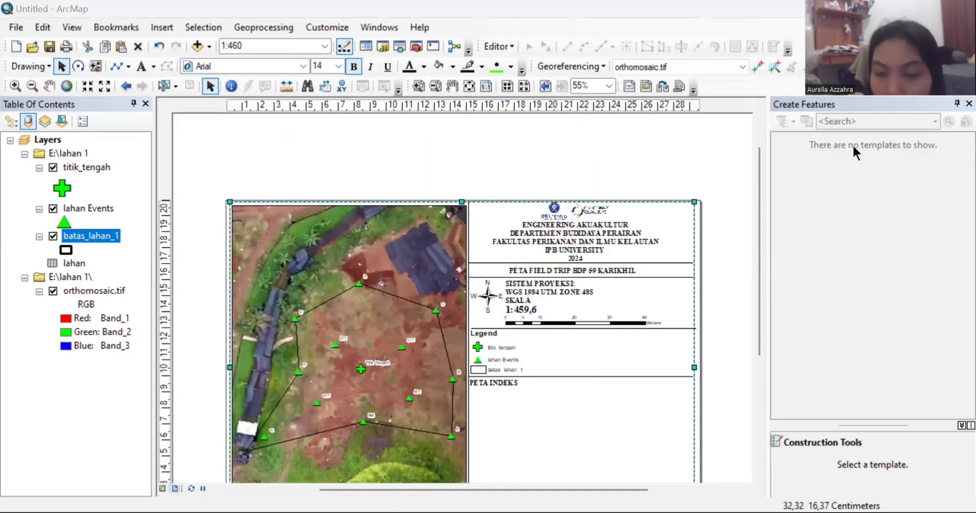
drag(764, 261, 763, 347)
drag(644, 316, 590, 289)
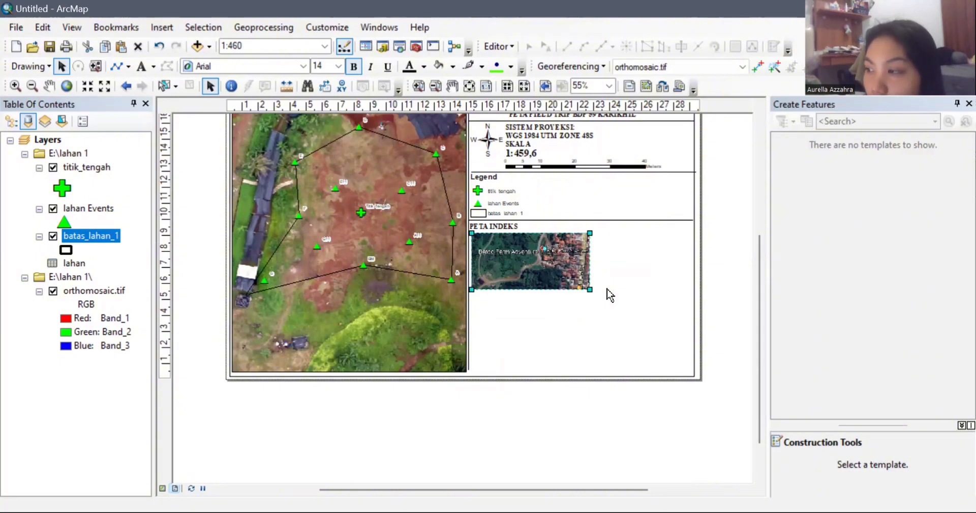
drag(574, 274, 572, 273)
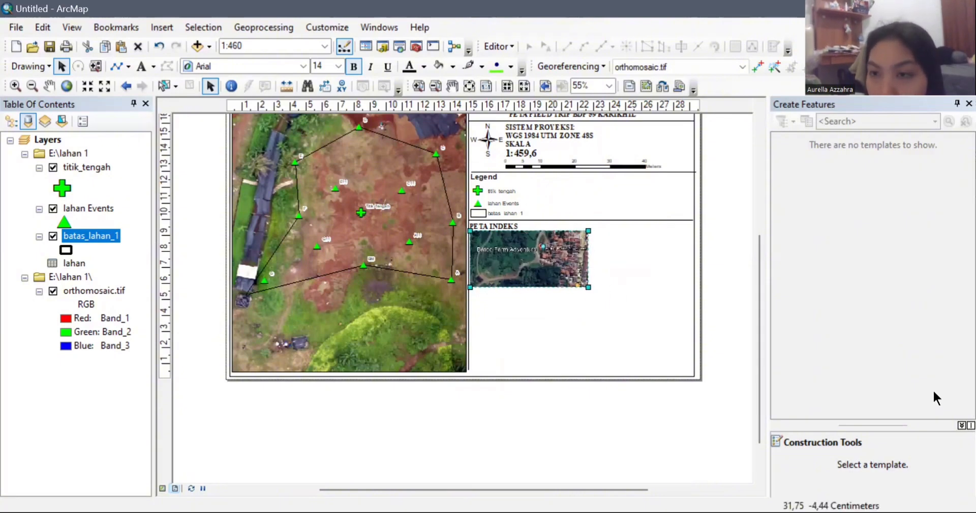
key(Delete)
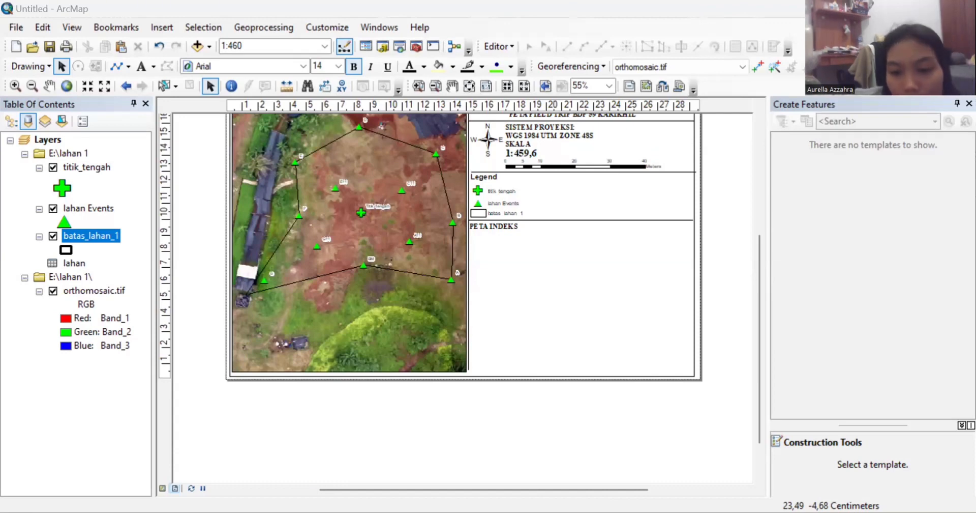
Step: Paste the map screenshot and fit it across the panel under the PETA INDEKS heading
click(535, 251)
key(ctrl+v)
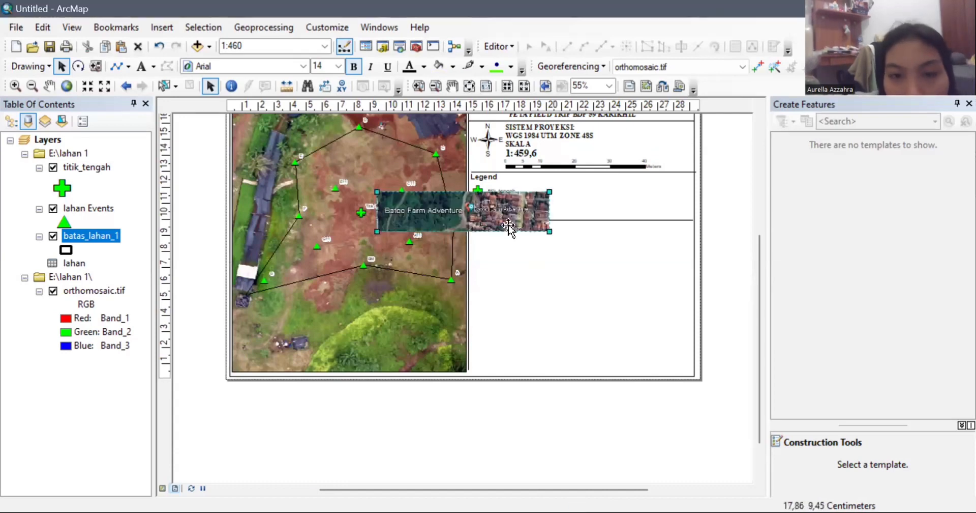
drag(516, 211, 662, 235)
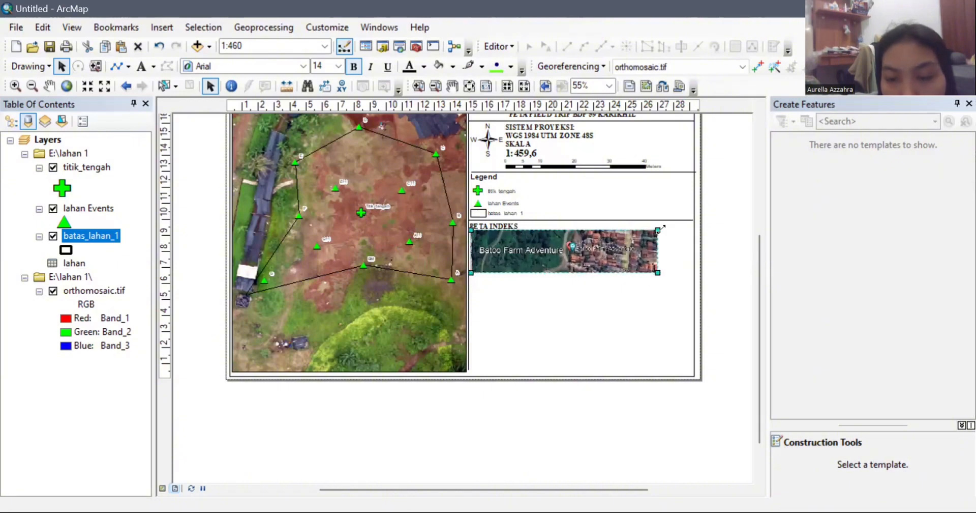
click(641, 300)
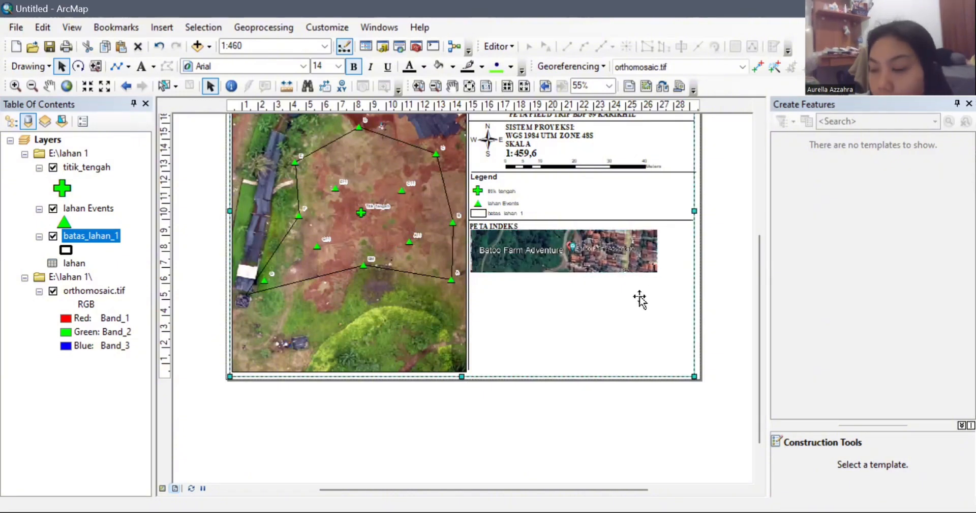
Step: Duplicate the scale-bar divider line and place the copy below the index picture
click(639, 170)
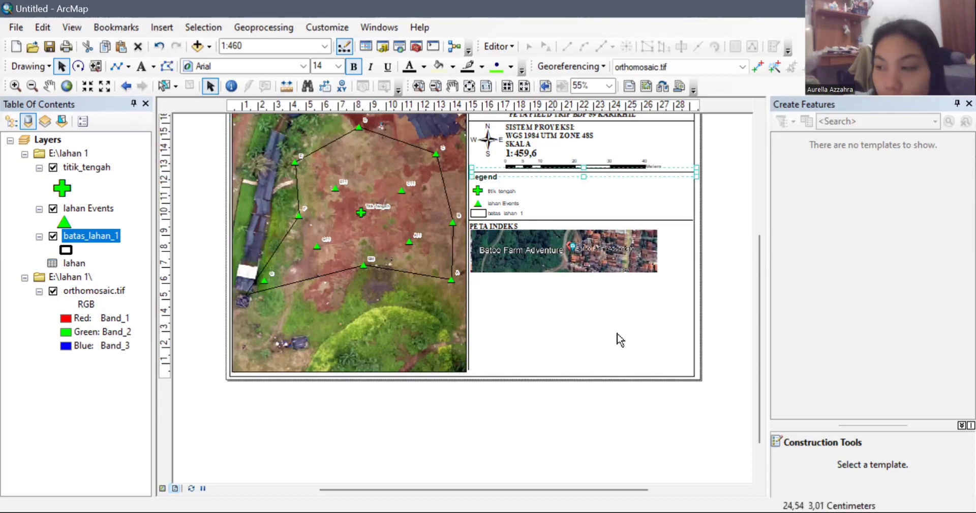
key(ctrl+v)
drag(565, 182, 554, 277)
click(513, 226)
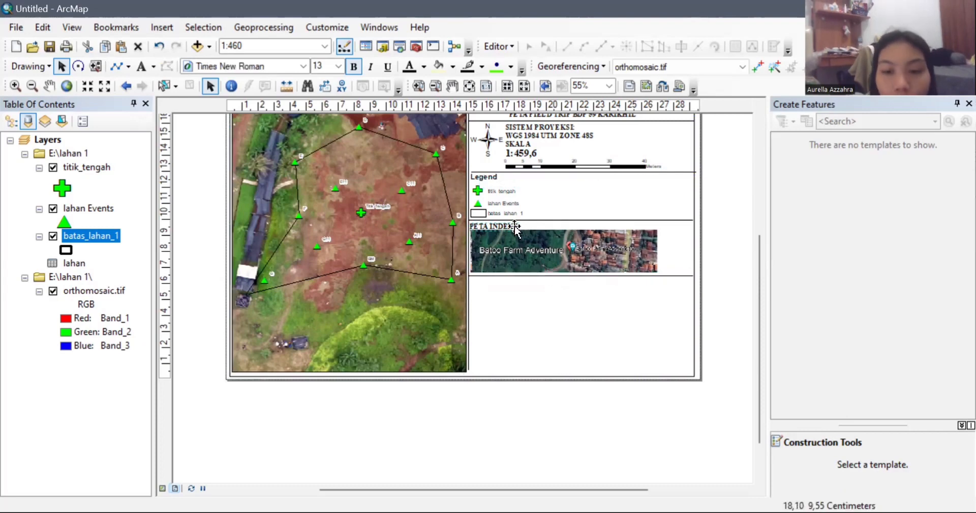
Step: Copy the heading below the picture and change it to 'SUMBER PETA RBI, WGS 1985 UTM ZONE 48S'
key(ctrl+c)
key(ctrl+v)
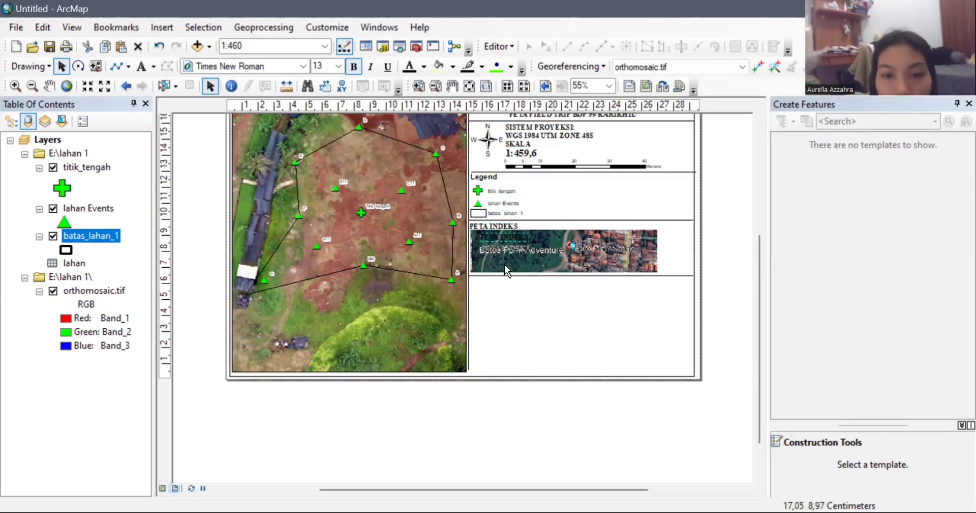
drag(489, 227, 490, 288)
double_click(491, 288)
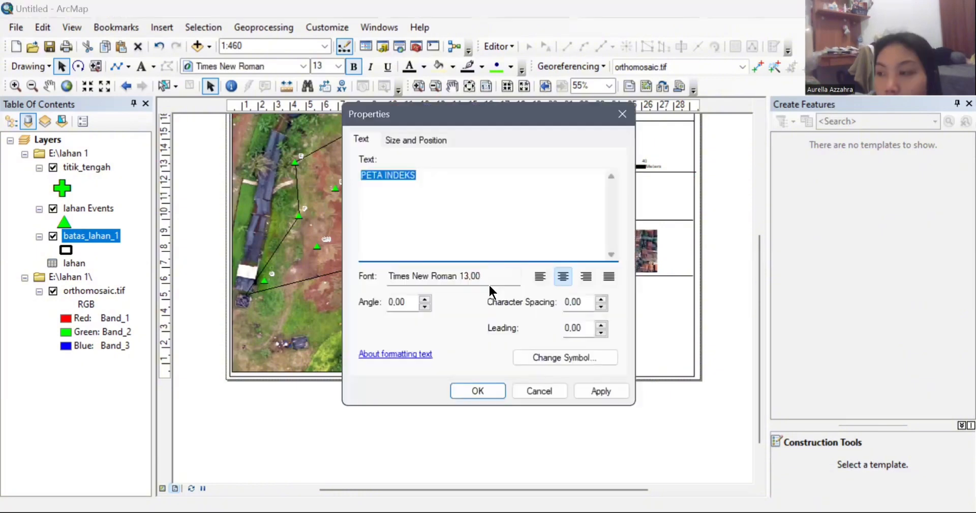
text(SUMBER )
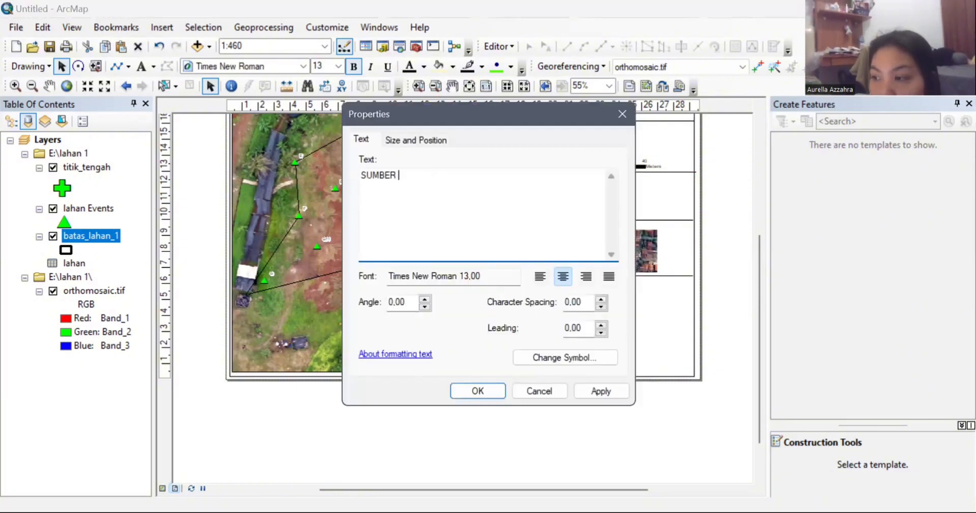
text(PETA RBI)
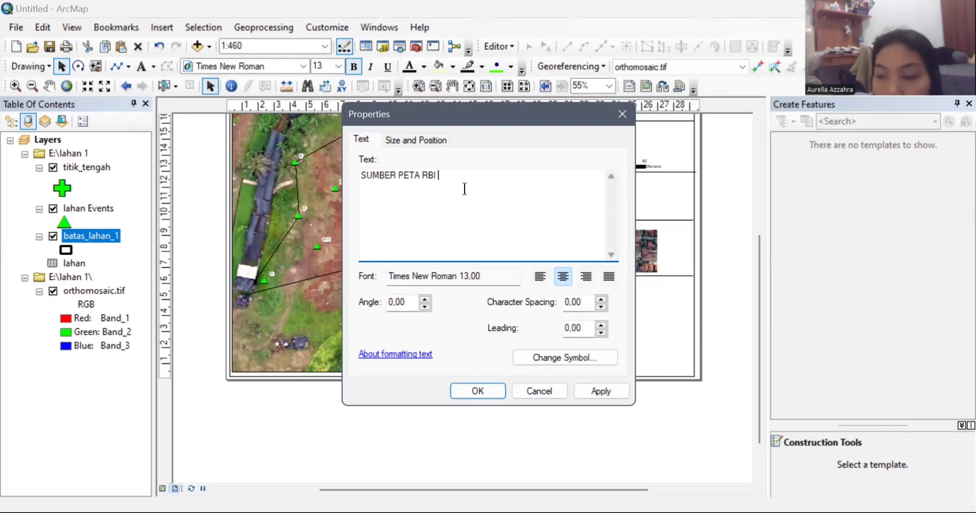
key(BackSpace)
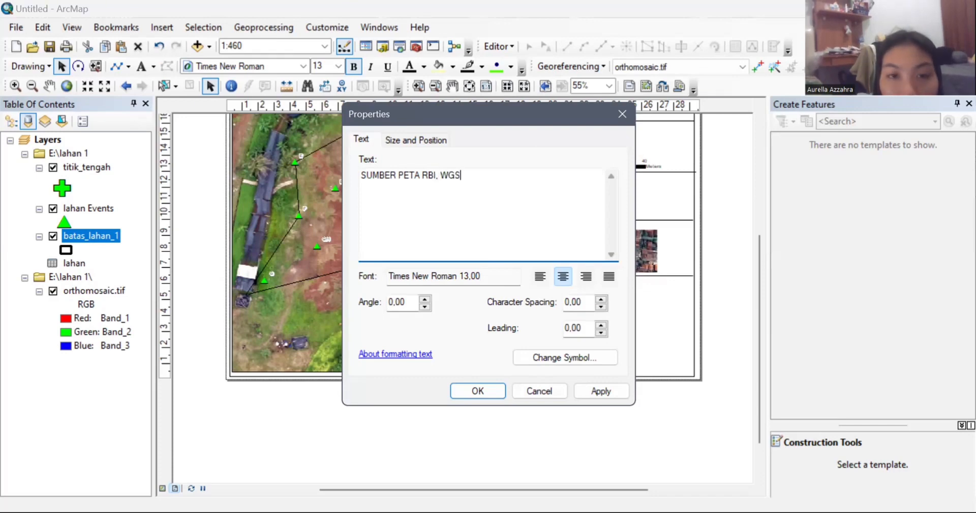
text(, WGS 1985 UTM ZONE 48S)
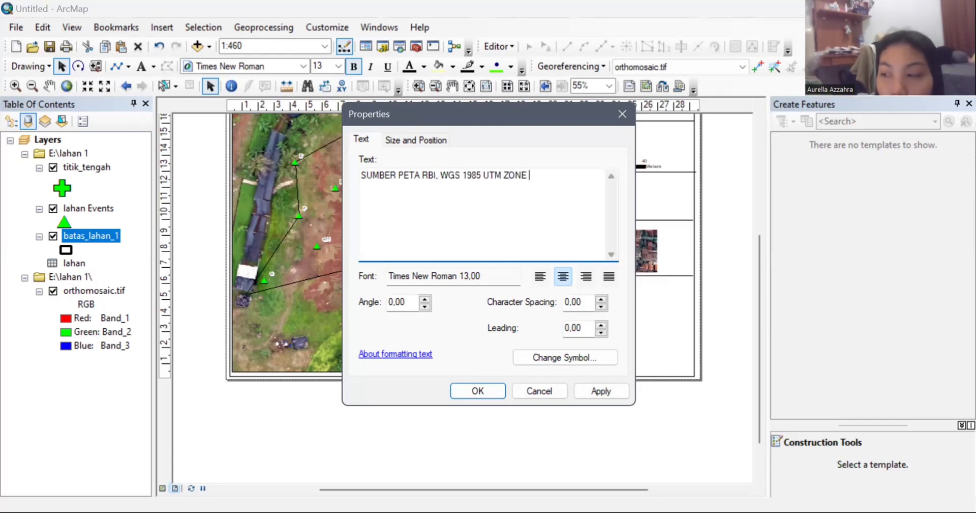
click(480, 392)
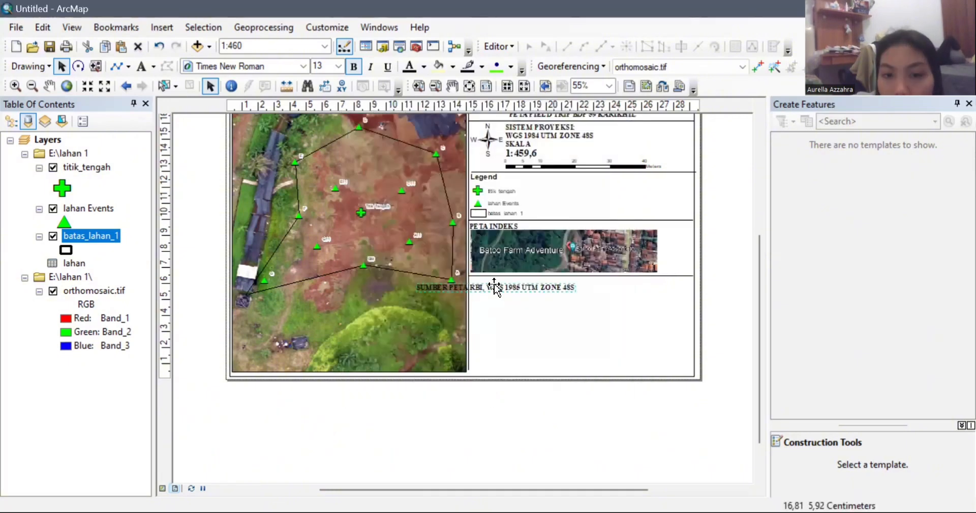
drag(498, 287, 551, 283)
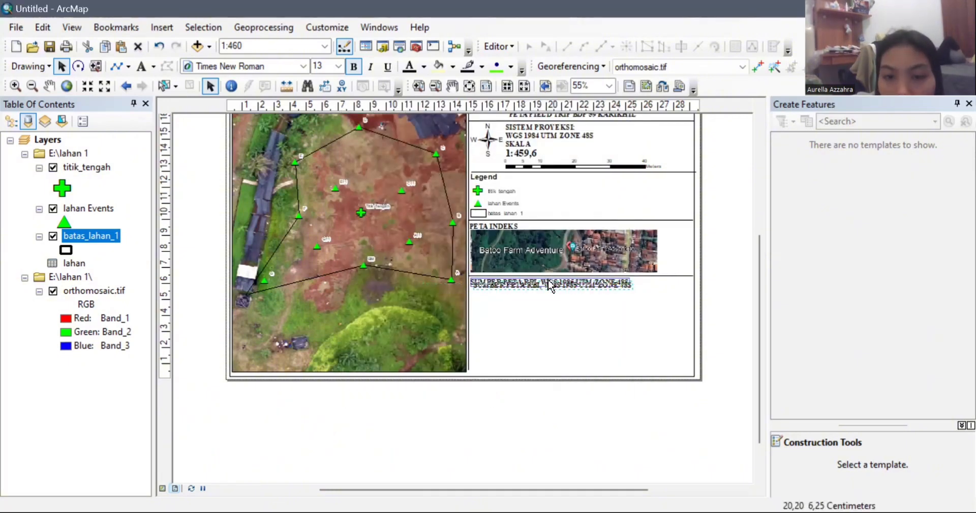
click(582, 332)
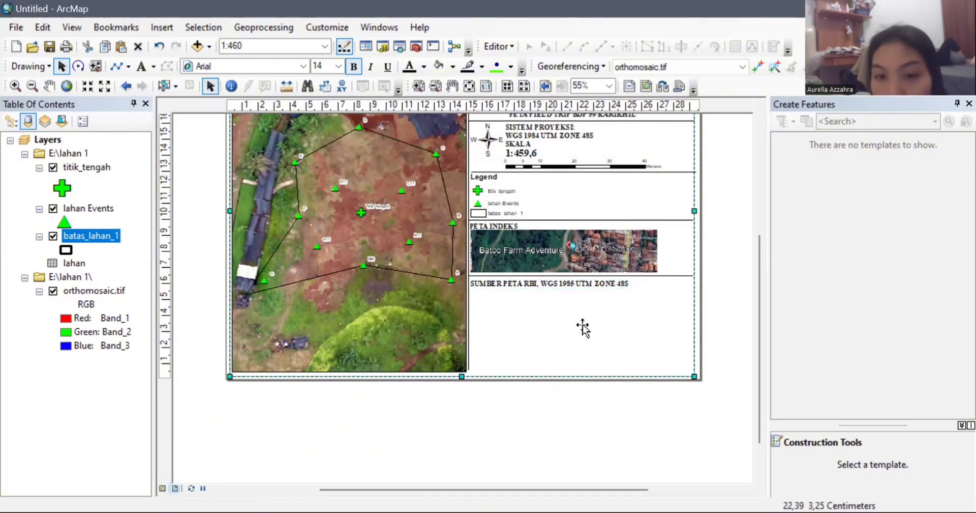
Step: Break the source note after 'SUMBER:' onto two lines, left-align it, and shift it left
double_click(506, 288)
click(397, 174)
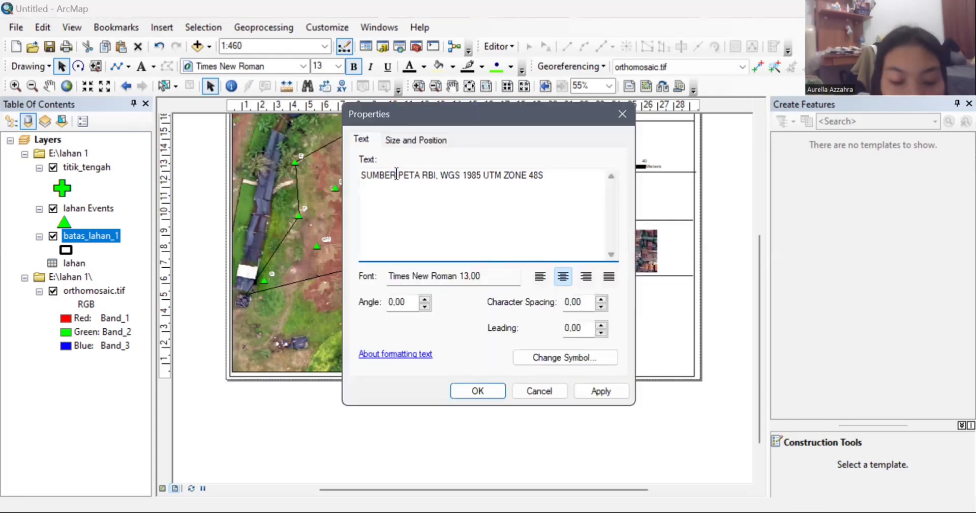
text(:)
key(Return)
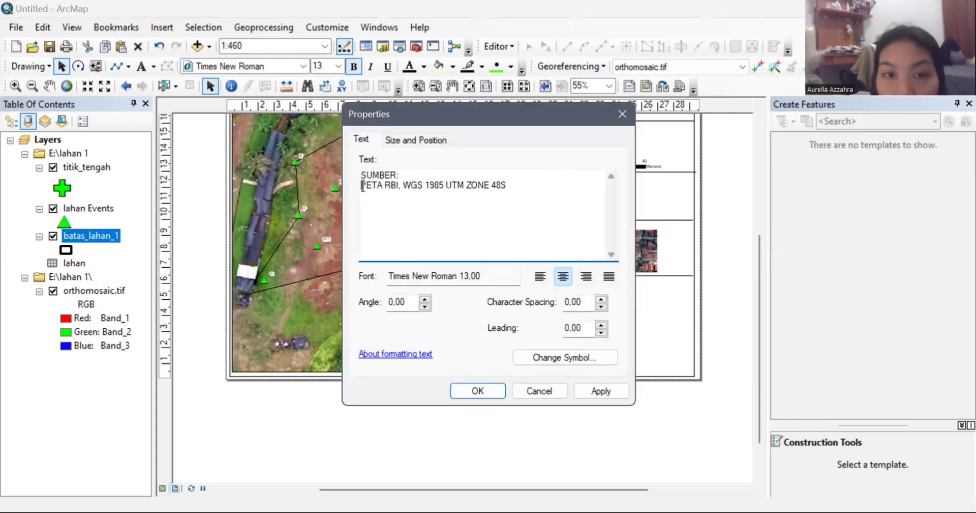
click(484, 389)
double_click(547, 279)
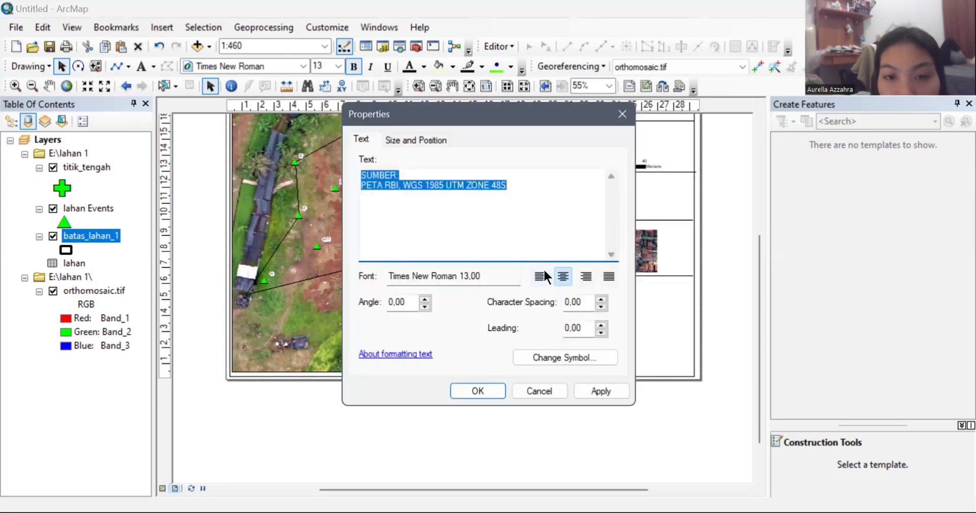
click(544, 272)
key(Return)
drag(568, 284, 488, 291)
Step: Move the divider line down beneath the SUMBER note, undoing an accidental frame move
click(540, 213)
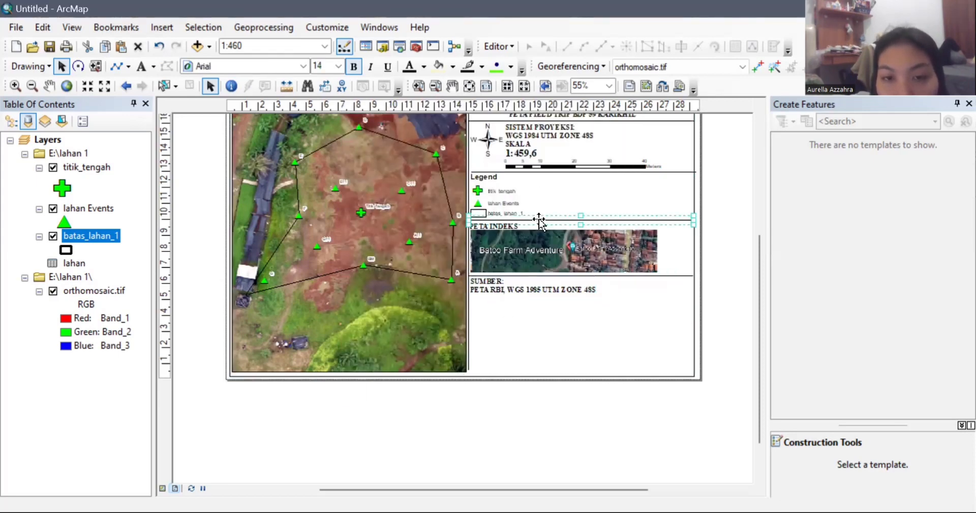
click(556, 226)
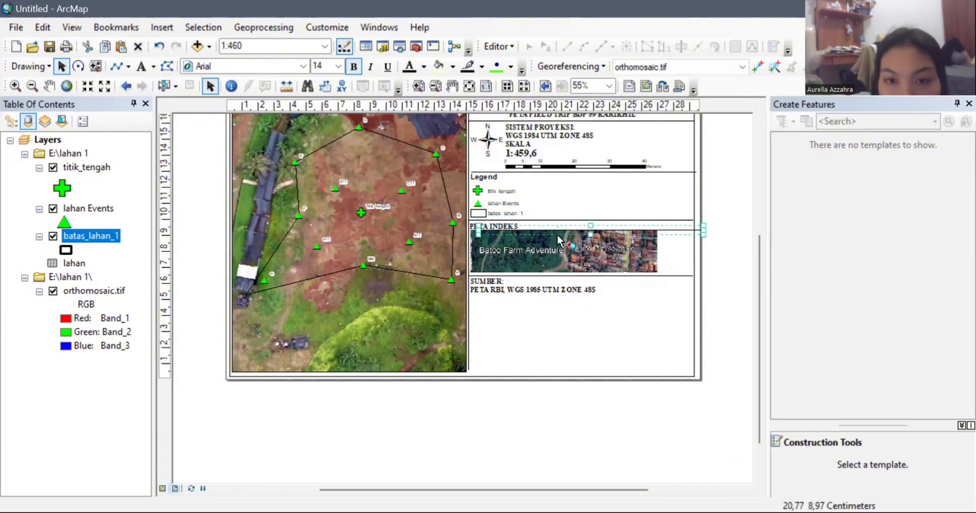
drag(569, 227, 570, 233)
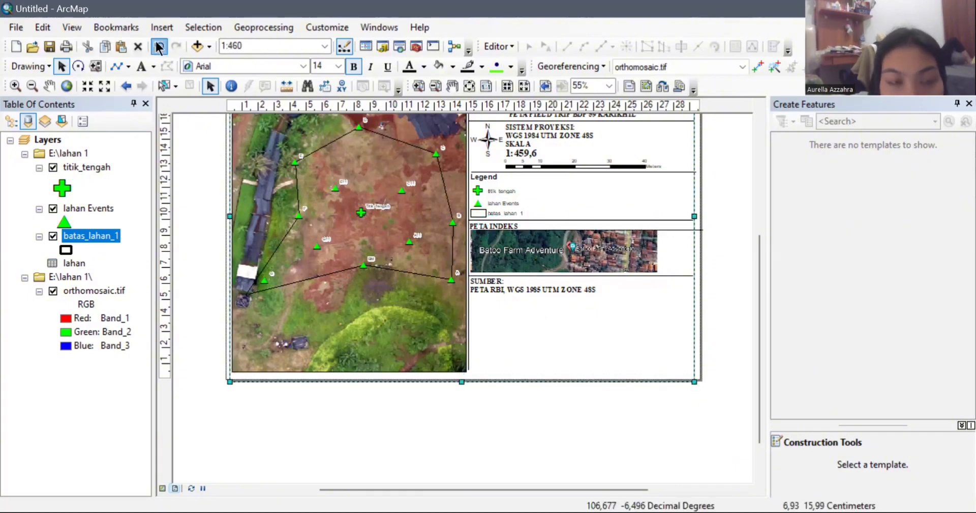
click(159, 46)
click(676, 229)
drag(675, 229, 667, 299)
click(658, 331)
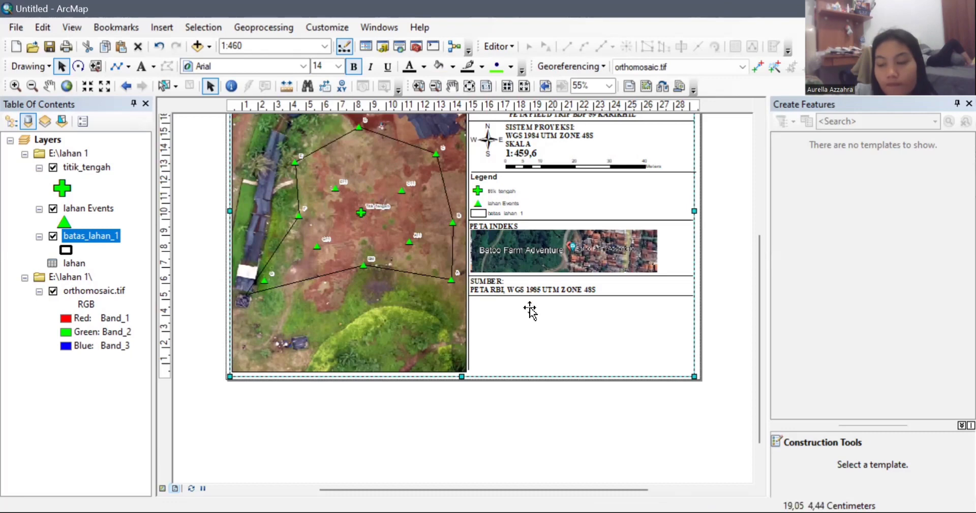
Step: Copy the source note and replace its text with the author's name, student number, and 'PARALEL 1 28 APRIL'
click(519, 292)
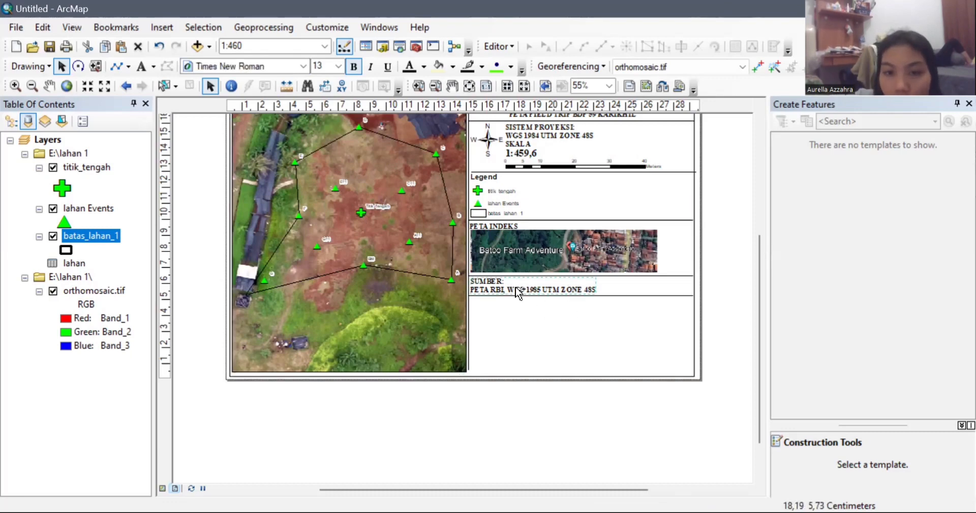
drag(516, 296, 506, 313)
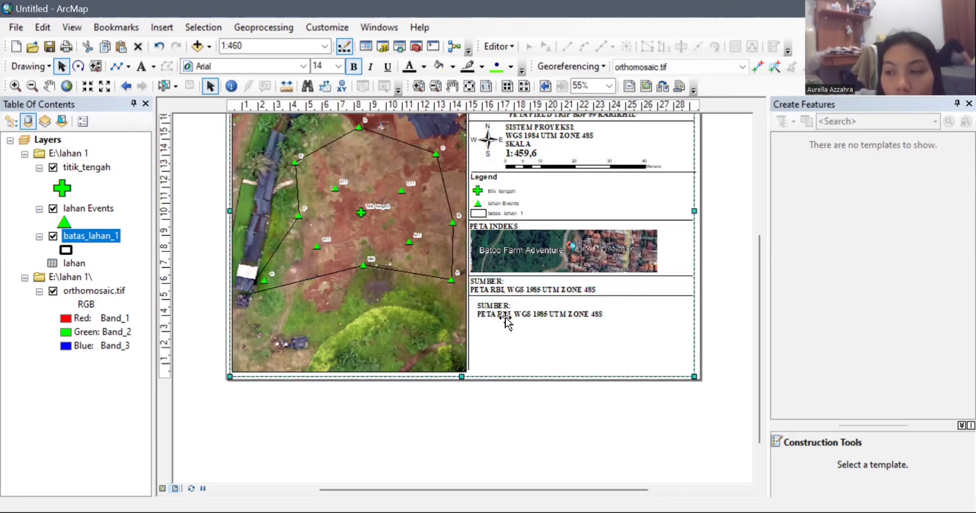
double_click(506, 314)
key(BackSpace)
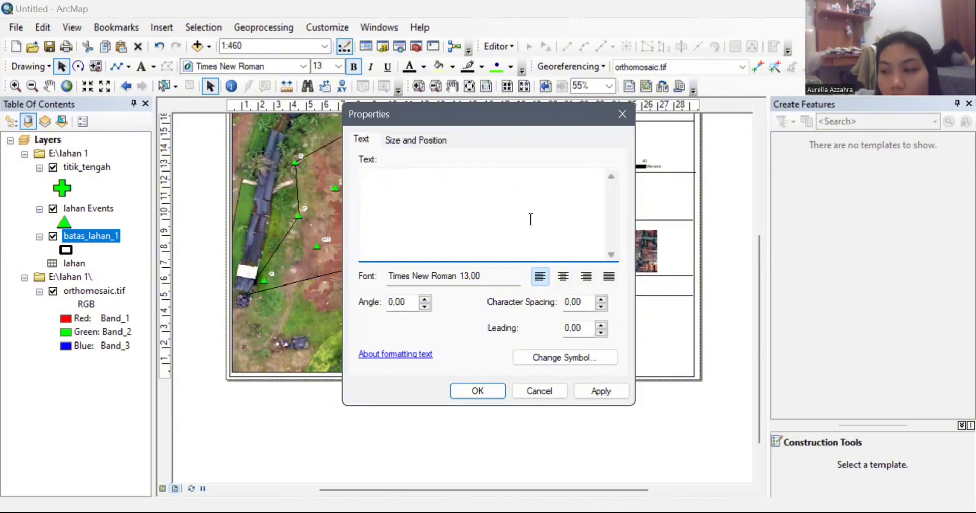
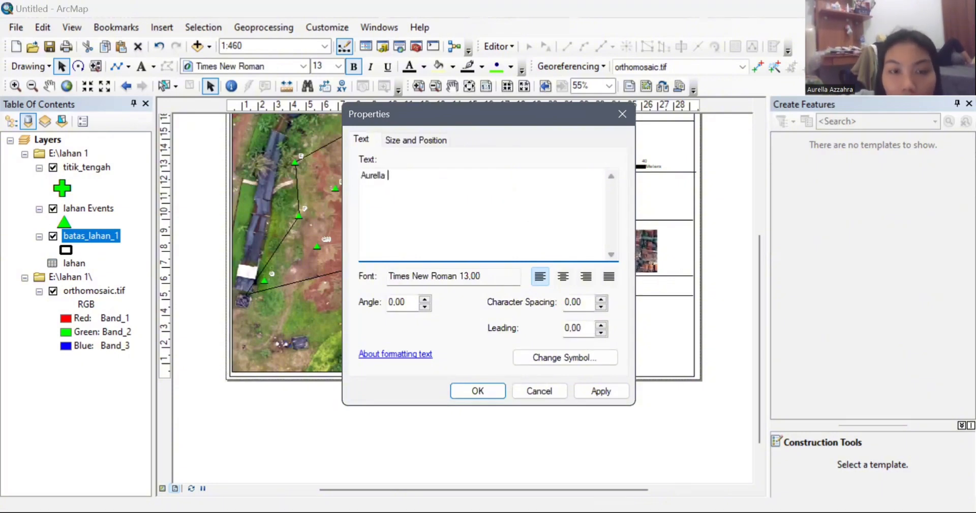
key(Return)
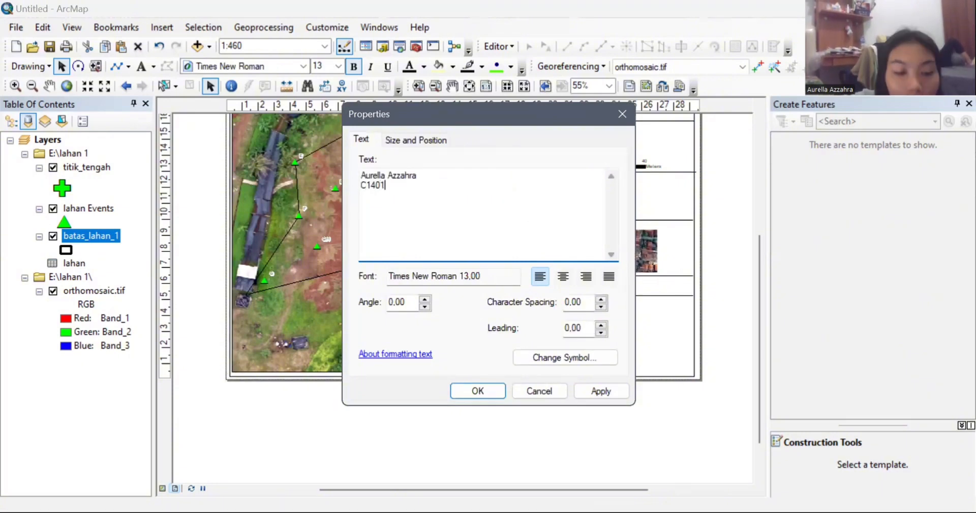
key(Return)
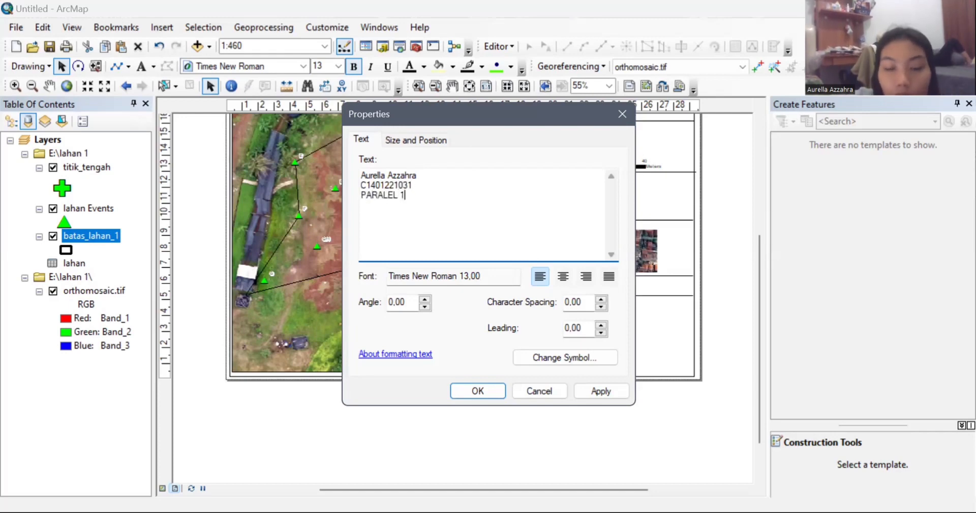
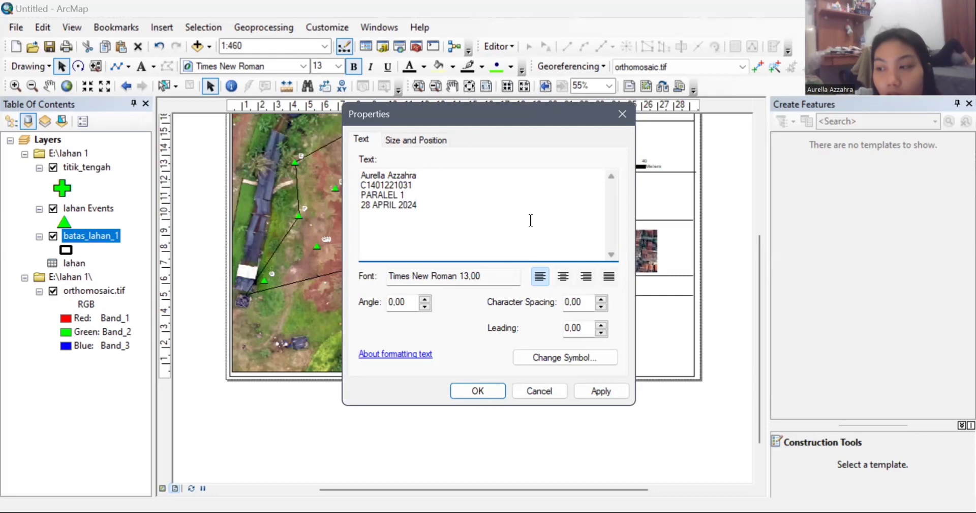
click(478, 390)
Step: Move the author block lower on the page and set its font size to 16
drag(501, 310, 527, 367)
click(338, 66)
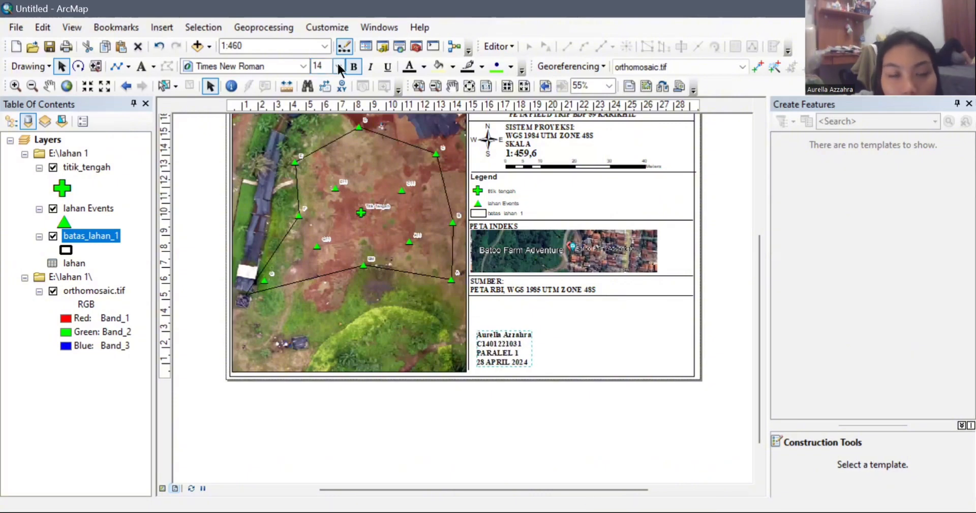
click(339, 66)
click(324, 120)
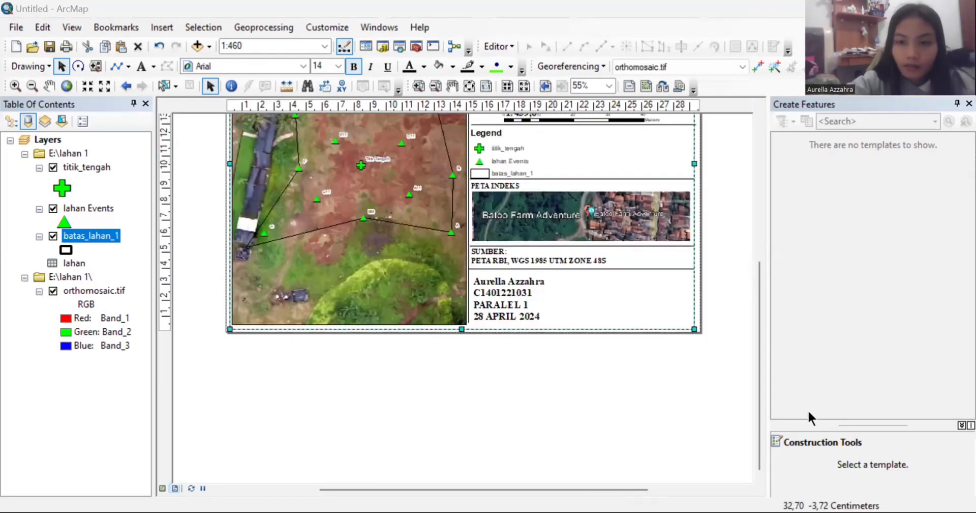
drag(757, 359, 740, 218)
Step: Export the layout as PNG 'Lahan 1 AUREL' at about 170 dpi
click(16, 27)
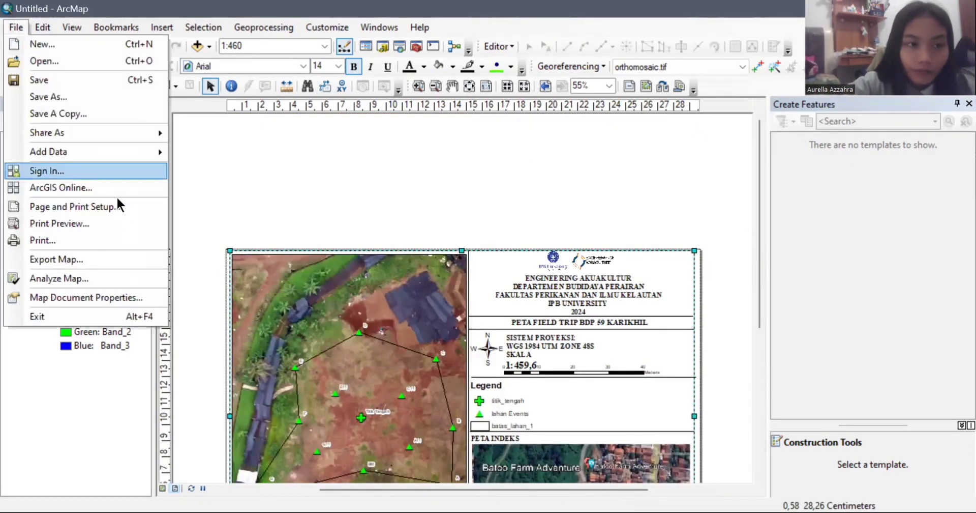
click(120, 258)
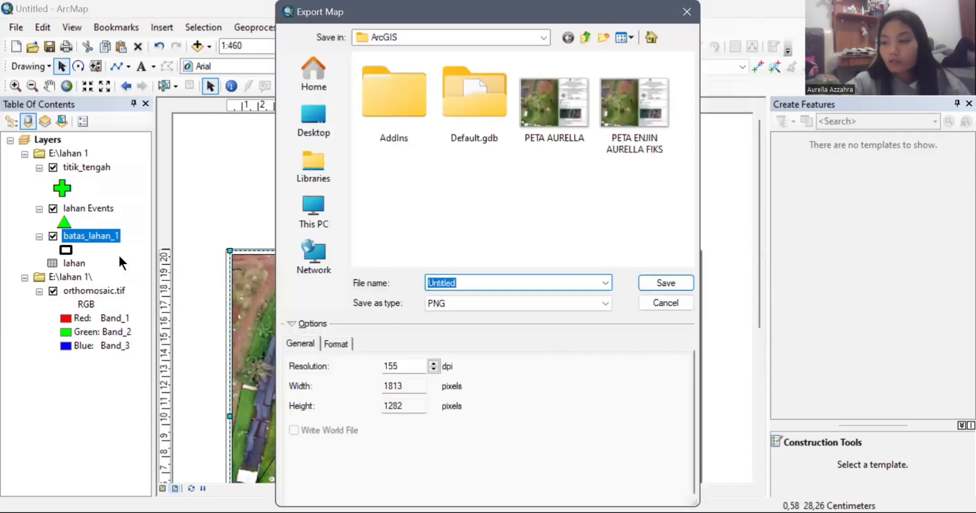
key(BackSpace)
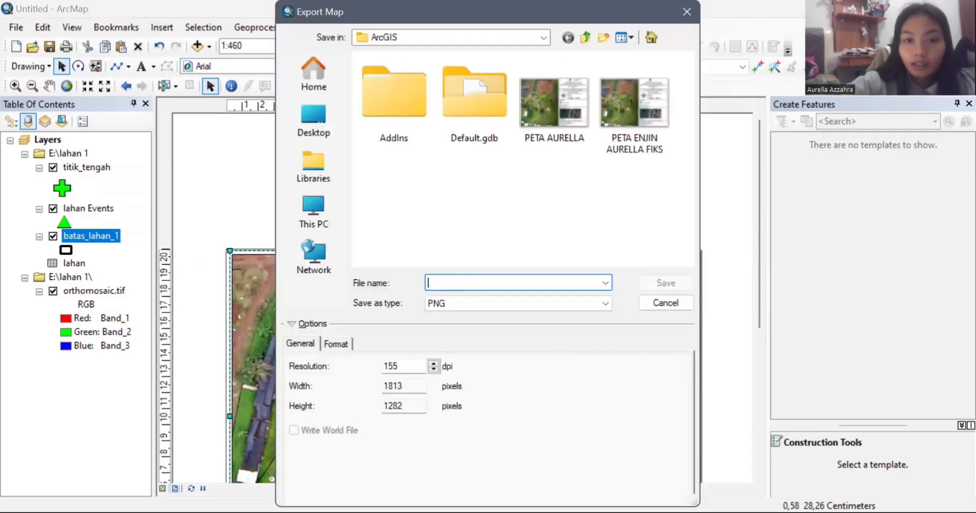
text(Lahan 1 AUREL)
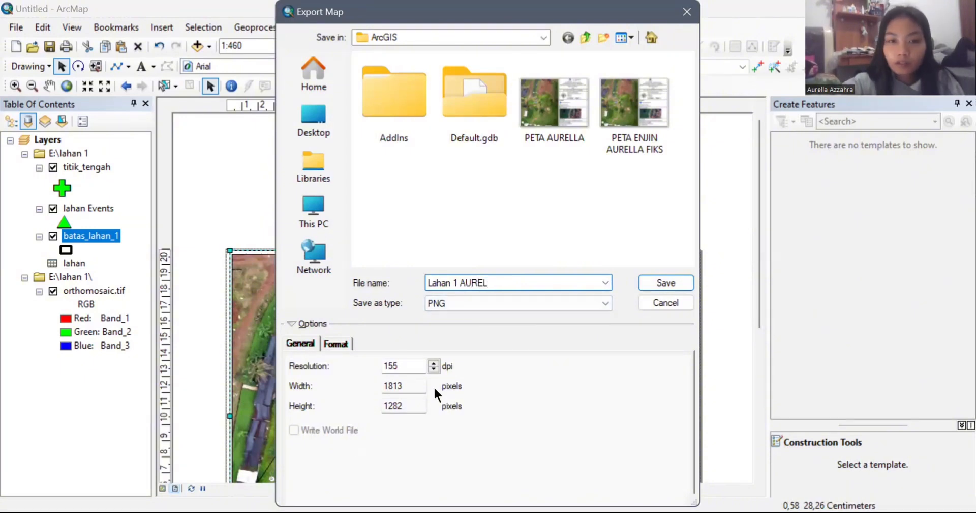
click(434, 362)
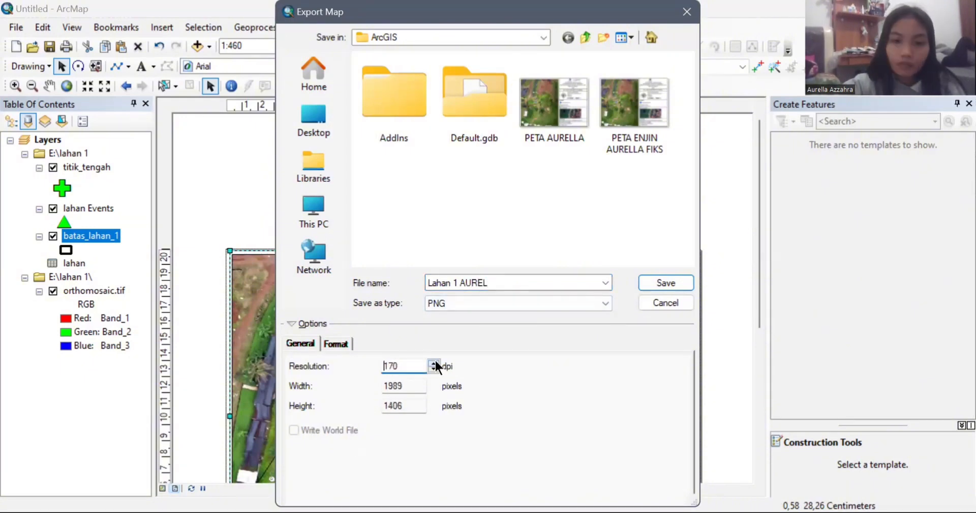
click(663, 281)
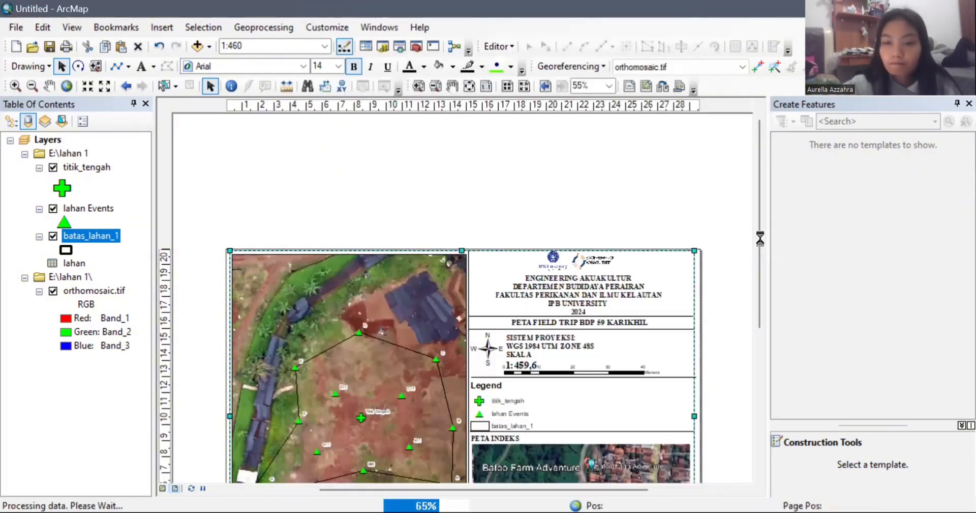